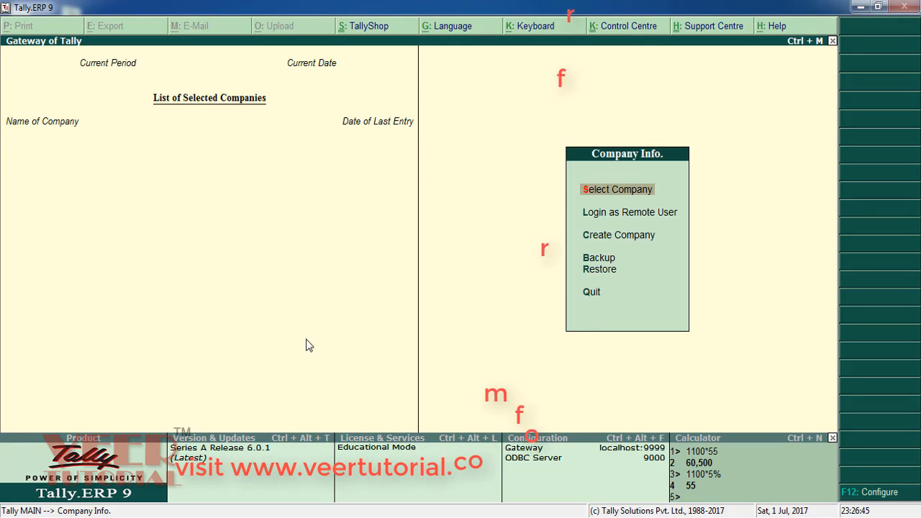
Start creating a new company named Navyug Store and keep the same mailing name.
key(Down)
key(Down)
key(Up)
key(Down)
key(Down)
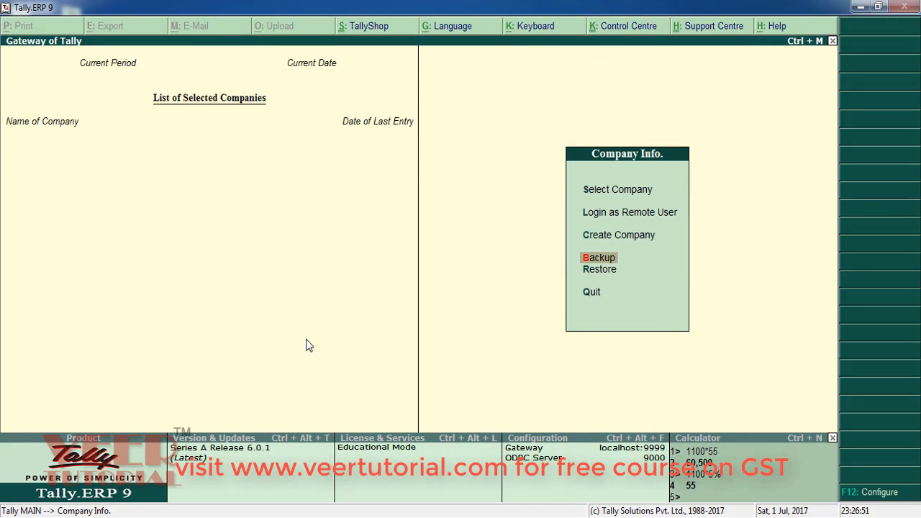
key(Up)
key(Return)
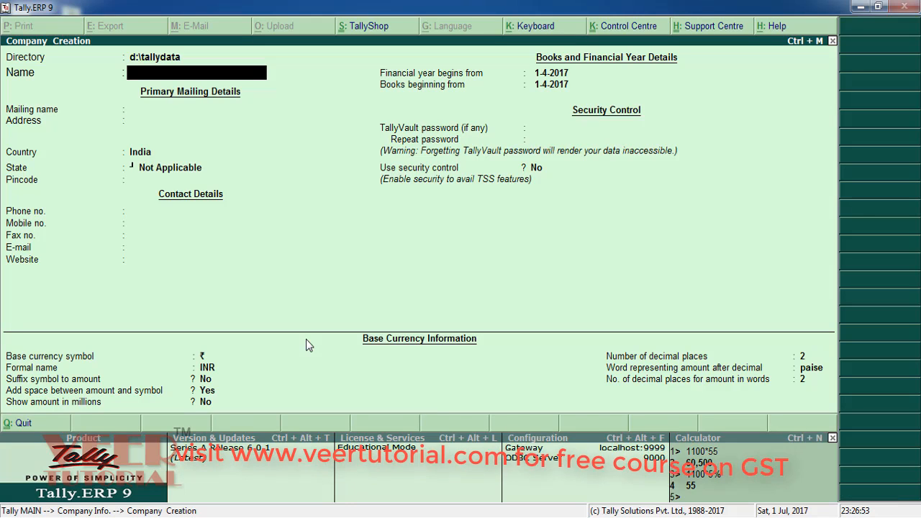
text(Navyug Store)
key(Return)
key(Return)
Enter the company's two-line address, keep India as the country and set the state to Delhi.
text(Jungpura)
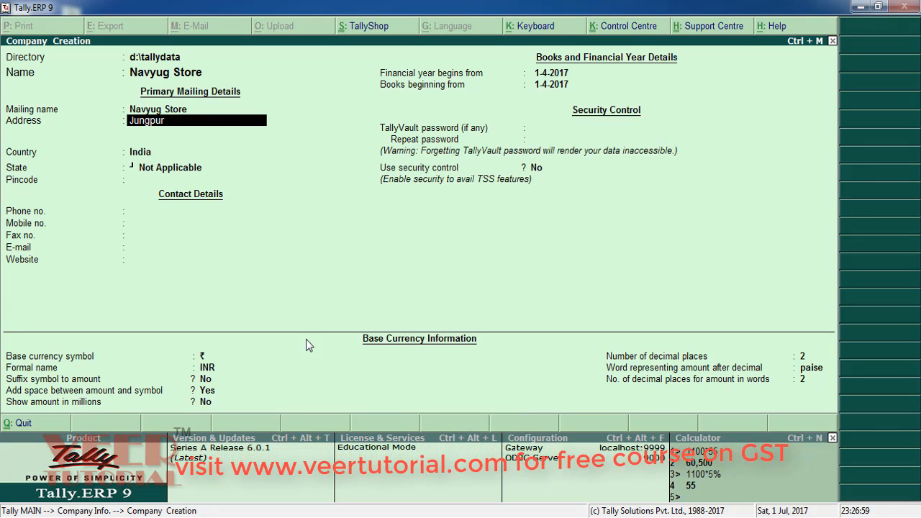
key(Return)
text(Delhi)
key(Return)
key(Return)
key(Return)
text(D)
key(Return)
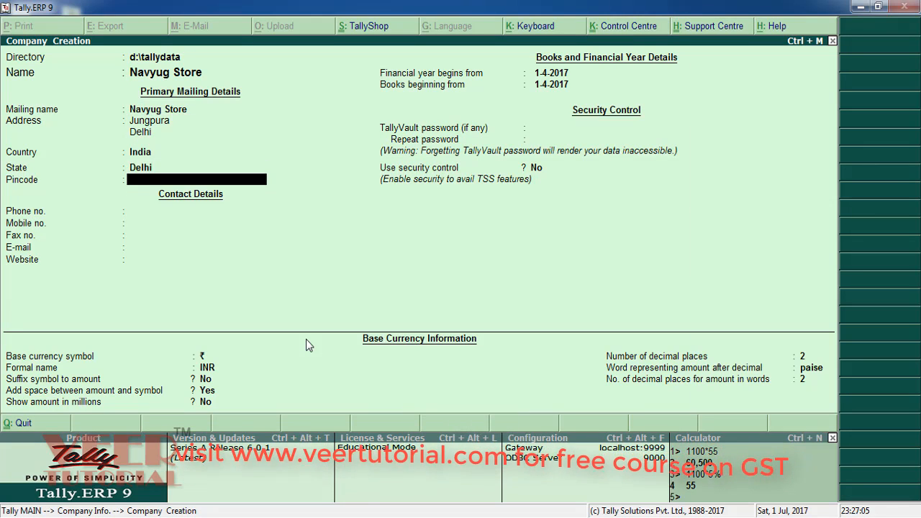
Enter the company's pincode, keep the defaults in all remaining fields and save the company.
text(121110)
key(Return)
key(Return)
key(Return)
key(Return)
key(Return)
key(Return)
key(Return)
key(Return)
key(Return)
key(Return)
key(Return)
key(Return)
key(Return)
key(Return)
key(Return)
key(Return)
key(Return)
key(Return)
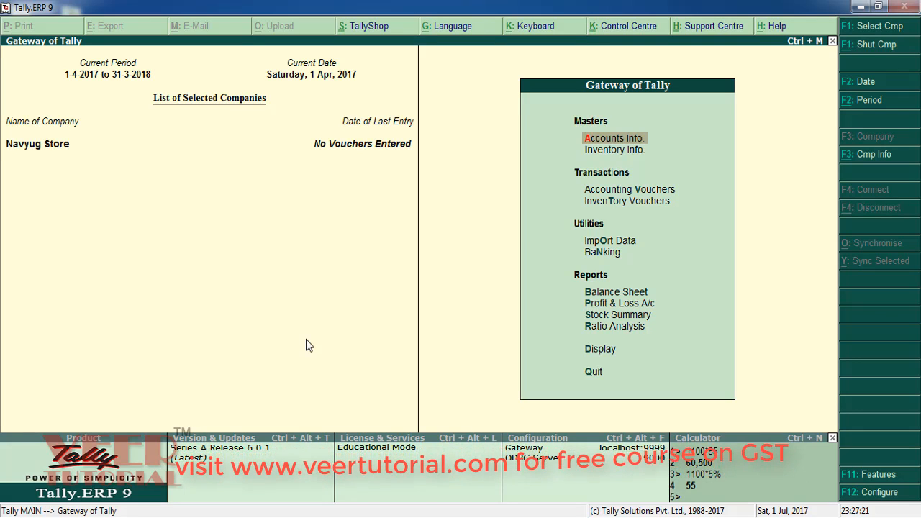
Enable Goods and Services Tax (GST) in the company's statutory and taxation features and choose to set its GST details.
click(867, 485)
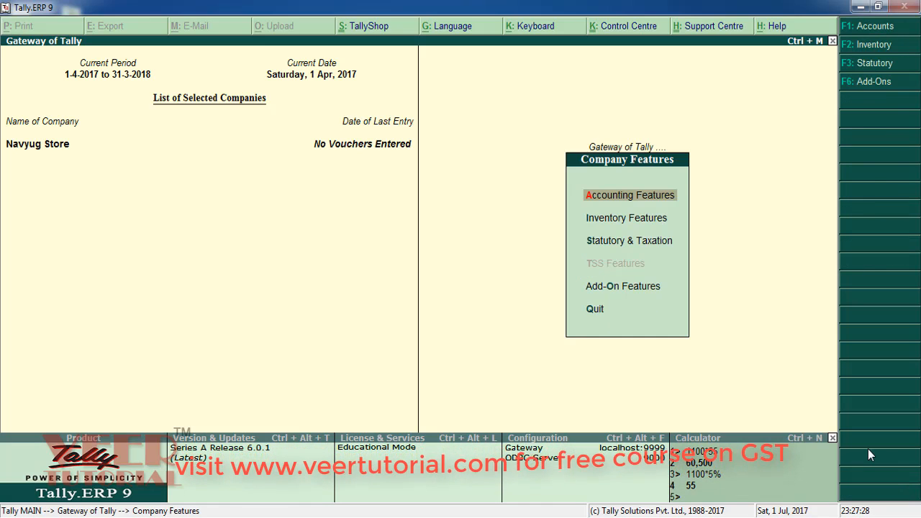
key(Down)
key(Down)
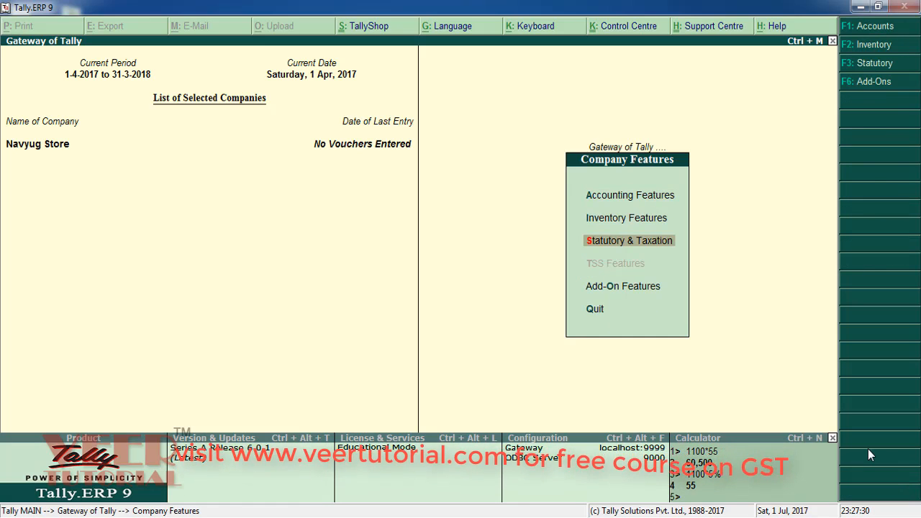
key(Return)
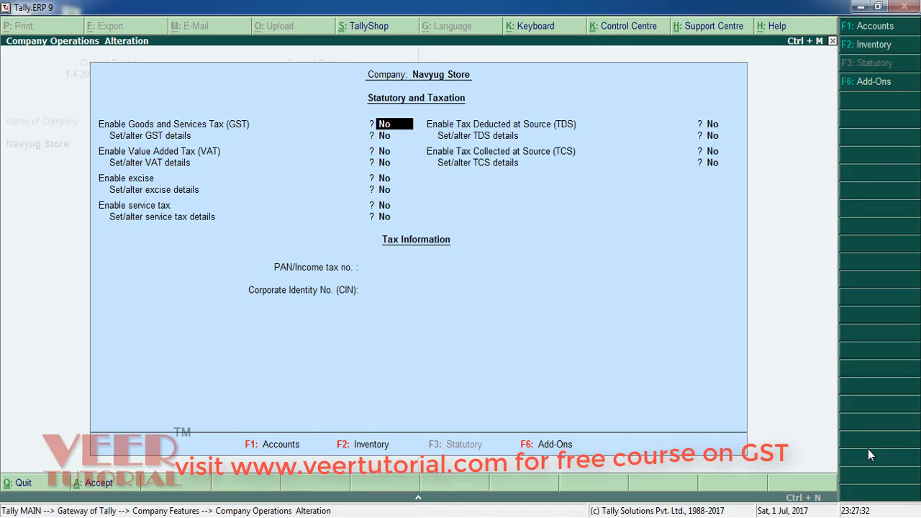
key(y)
key(Return)
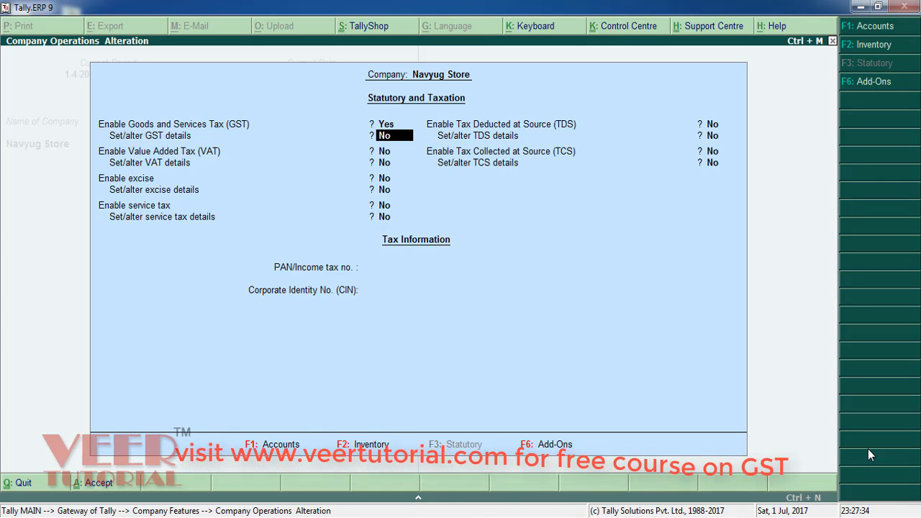
text(ye)
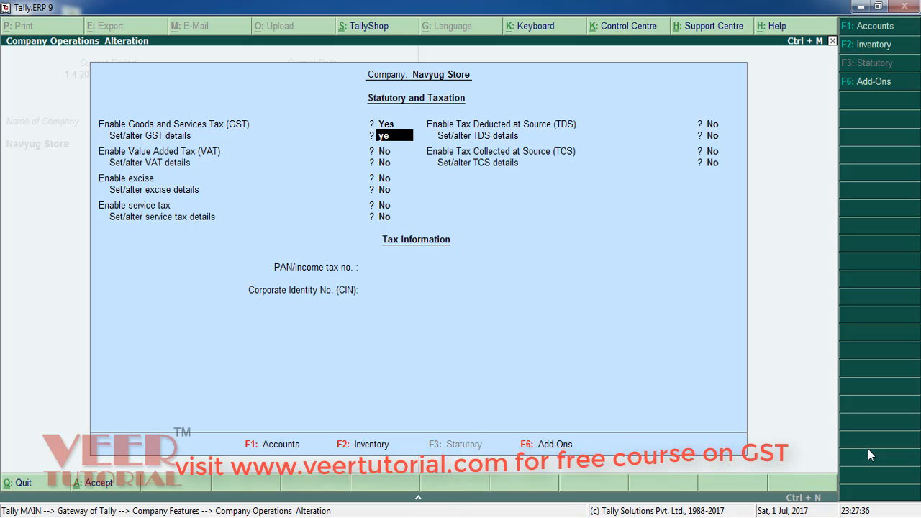
text(s)
key(Return)
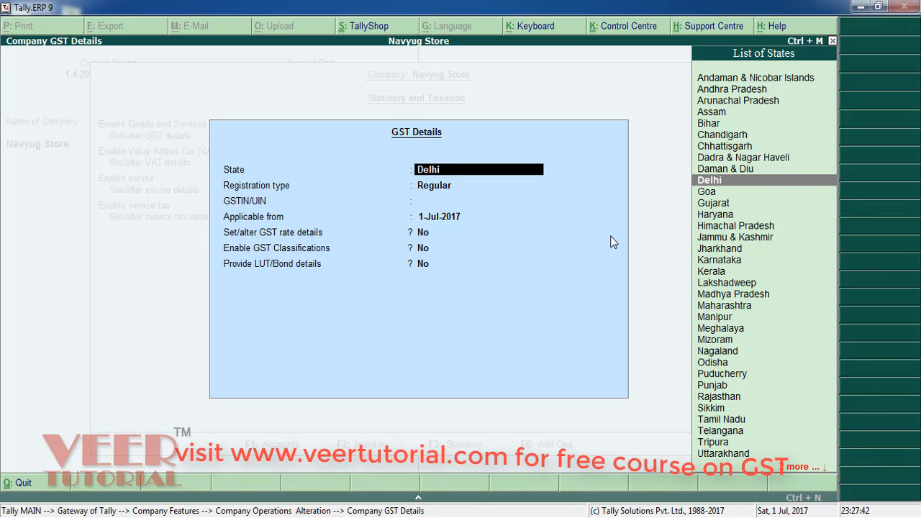
Keep state Delhi and registration type Regular, enter the company's GSTIN, and keep 1-Jul-2017 as the applicable date.
key(Return)
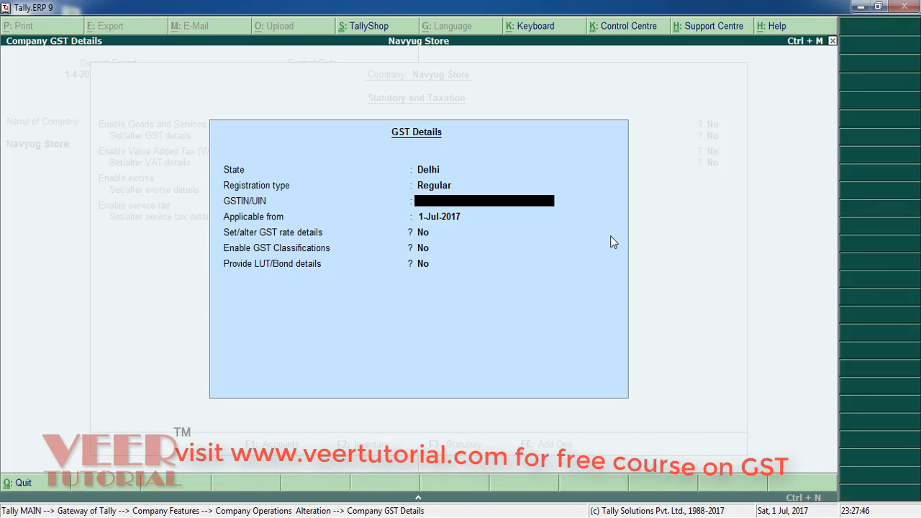
text(07ABFPS4986N1ZA)
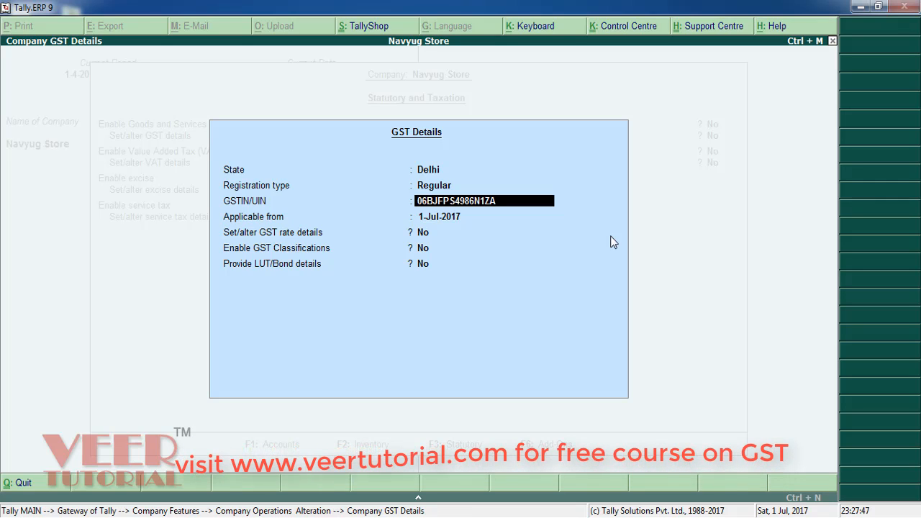
key(Return)
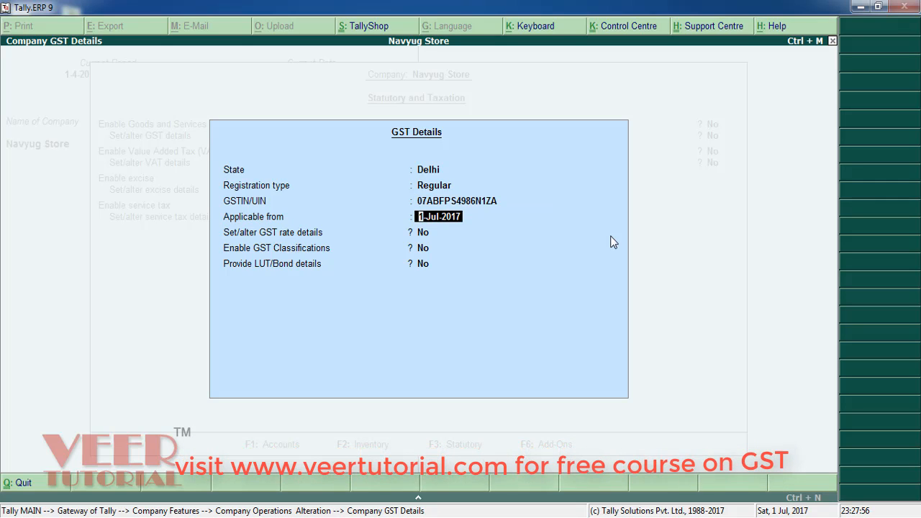
key(Return)
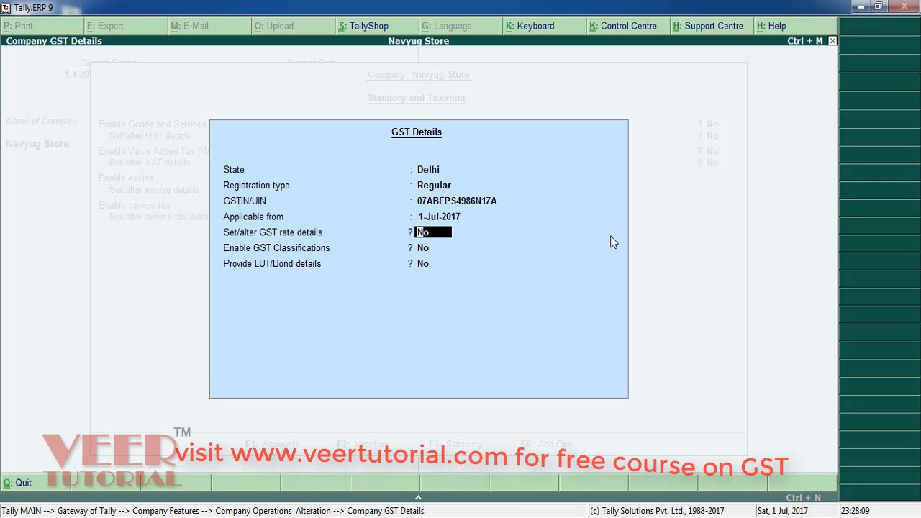
Enable GST Classifications, leave GST rate details and LUT/Bond details at No, and accept the GST details.
key(Return)
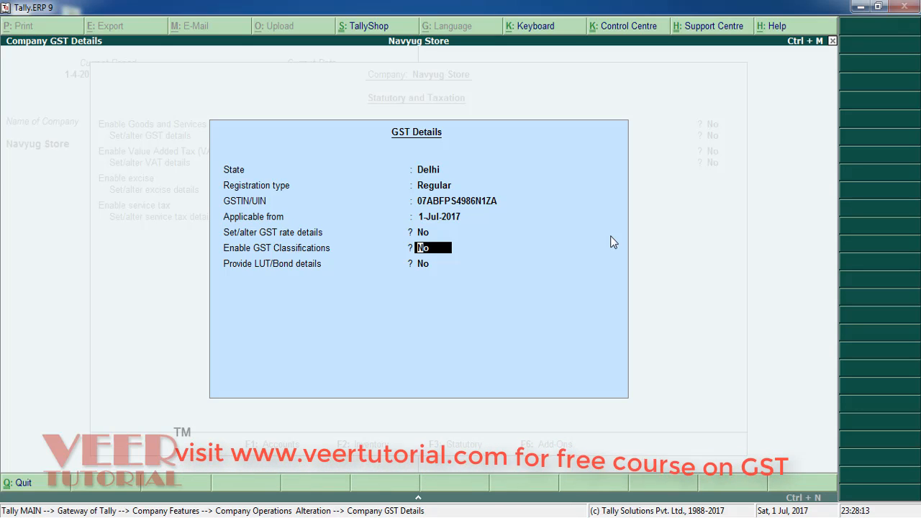
key(y)
key(Return)
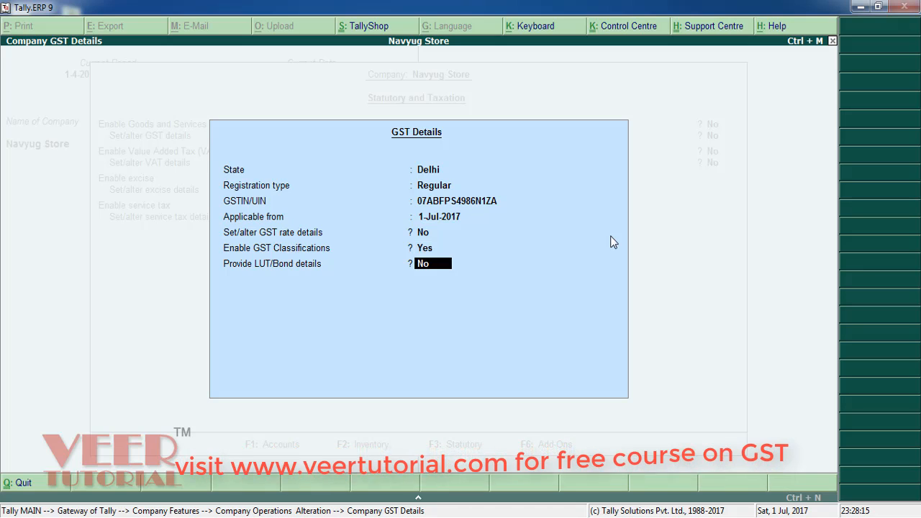
key(Return)
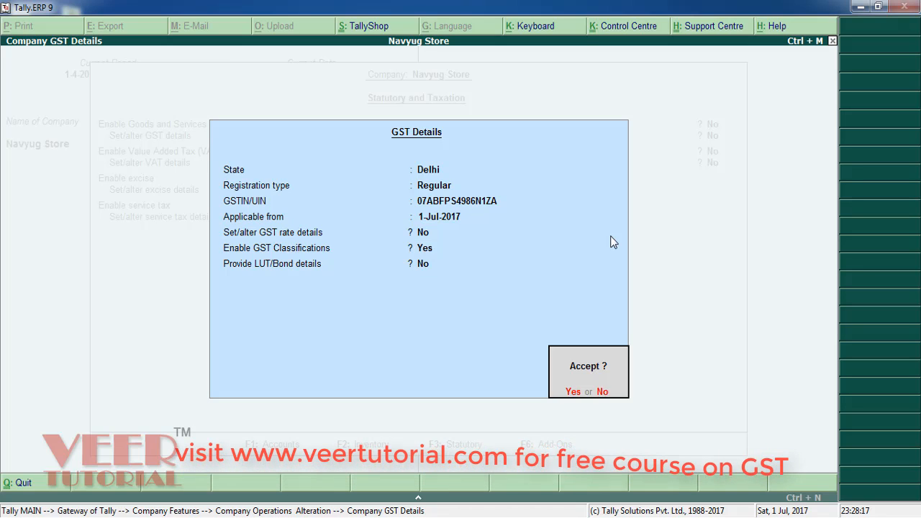
key(Return)
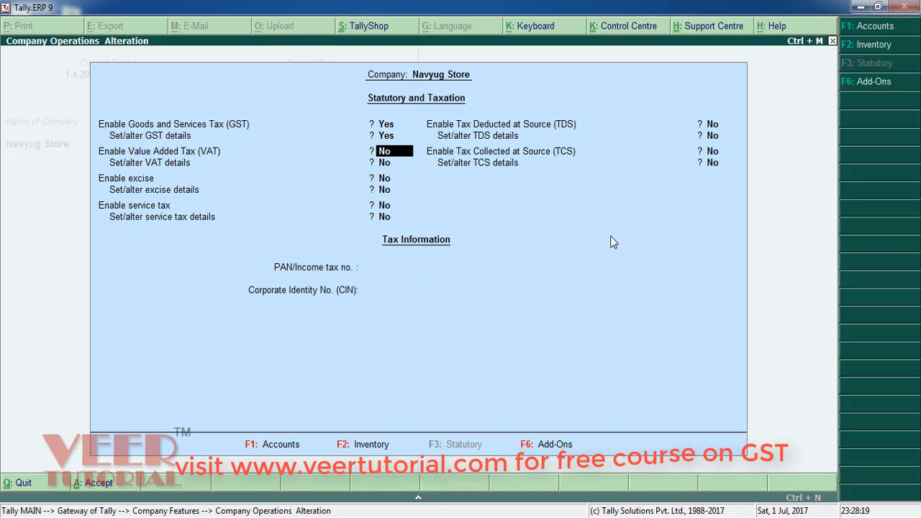
Keep the remaining statutory and taxation settings at their defaults, save them and return to the Gateway of Tally.
key(Return)
key(Return)
key(Return)
key(Return)
key(Return)
key(Return)
key(Return)
key(Return)
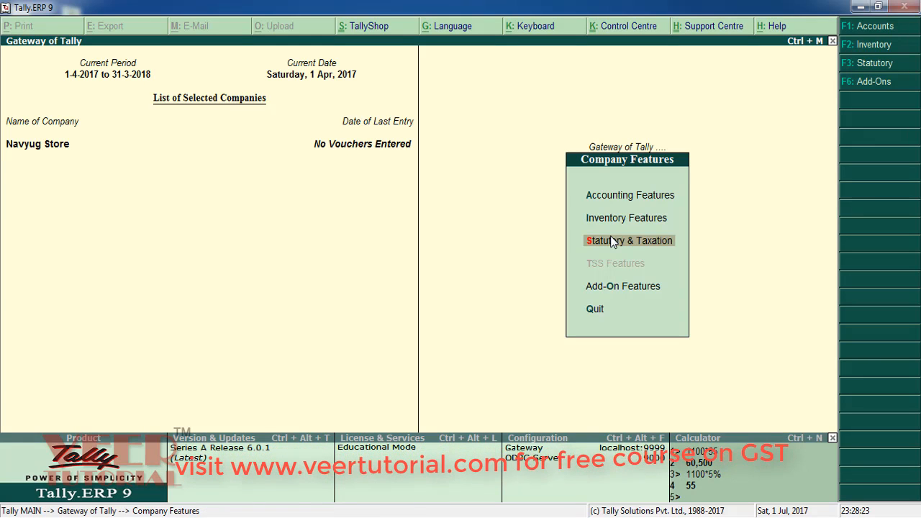
key(Escape)
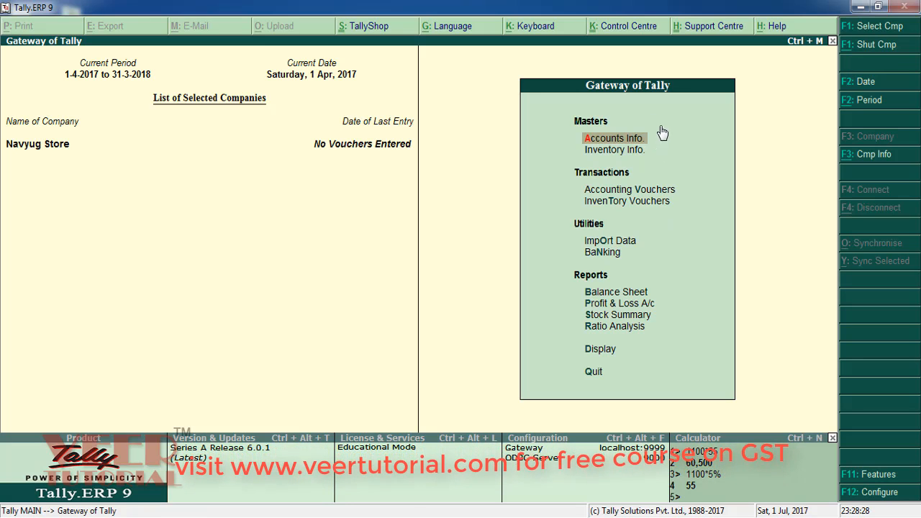
Start creating a new GST classification from the statutory information of the accounts masters.
key(Up)
key(Down)
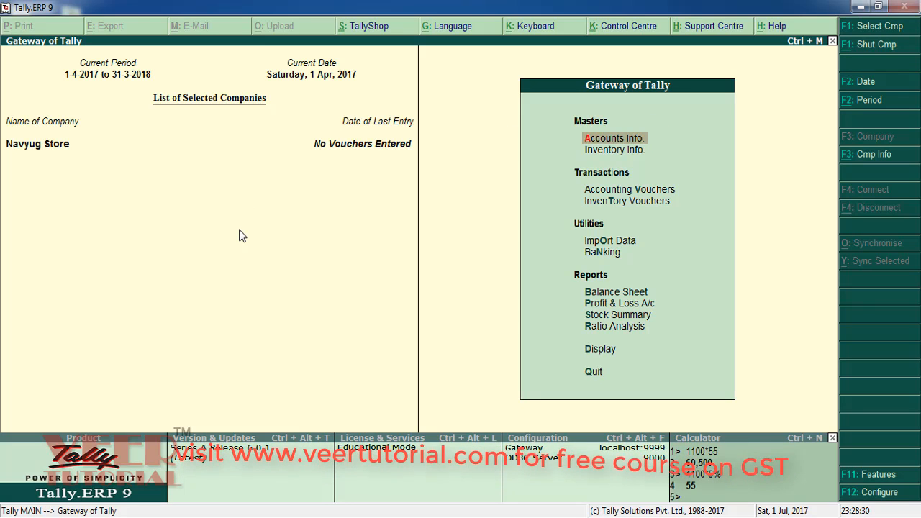
key(Down)
key(Up)
key(Return)
key(Down)
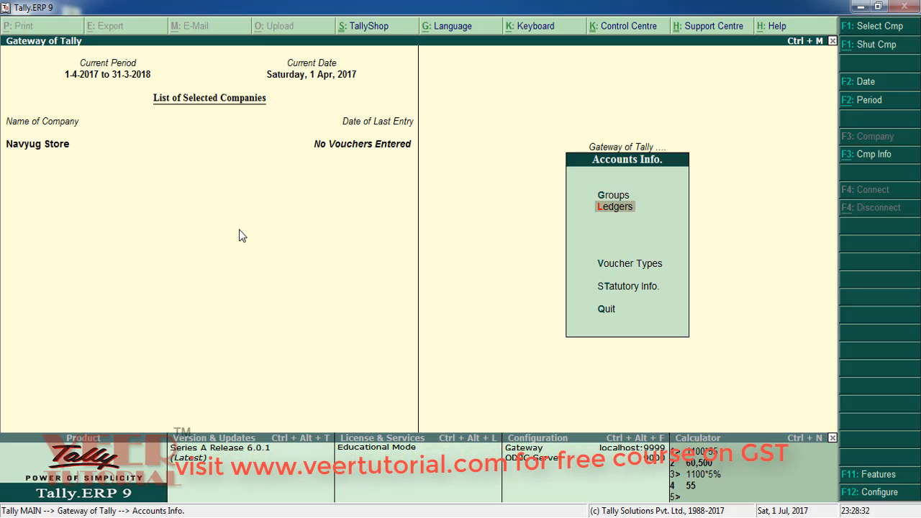
key(Down)
key(Down)
key(Return)
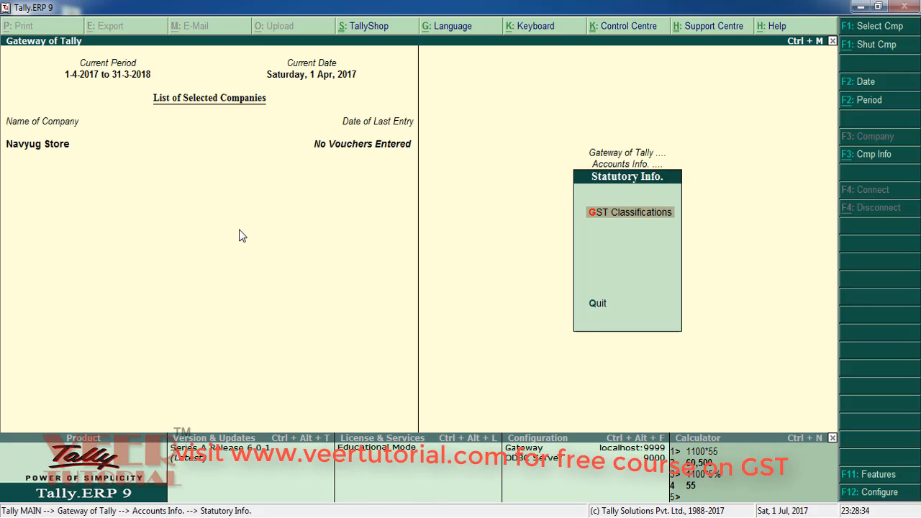
key(Return)
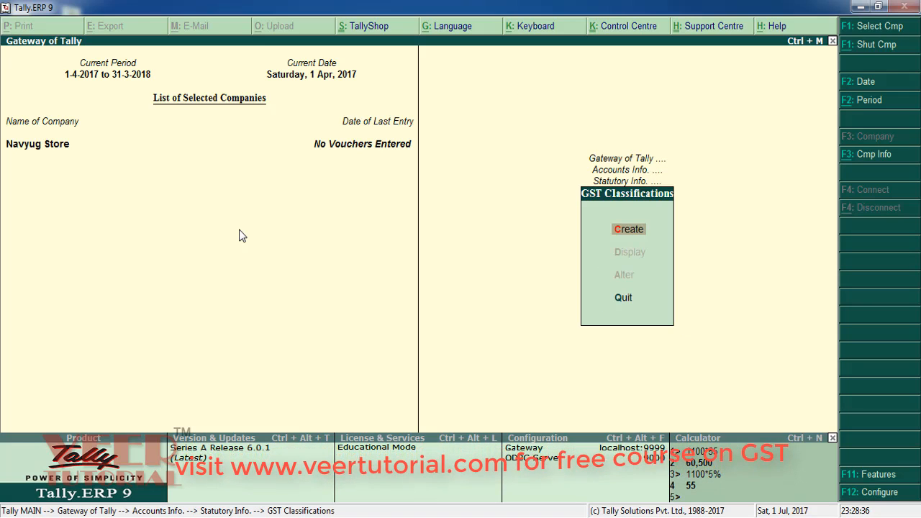
key(Return)
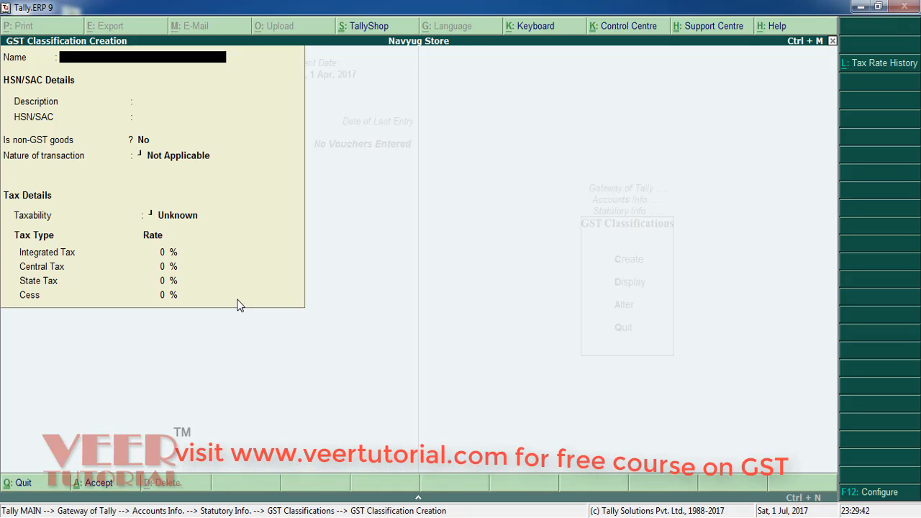
Name the GST classification Biscuit 8787, with description Biscuit Type and HSN/SAC code 8787.
text(Biscuit 8787)
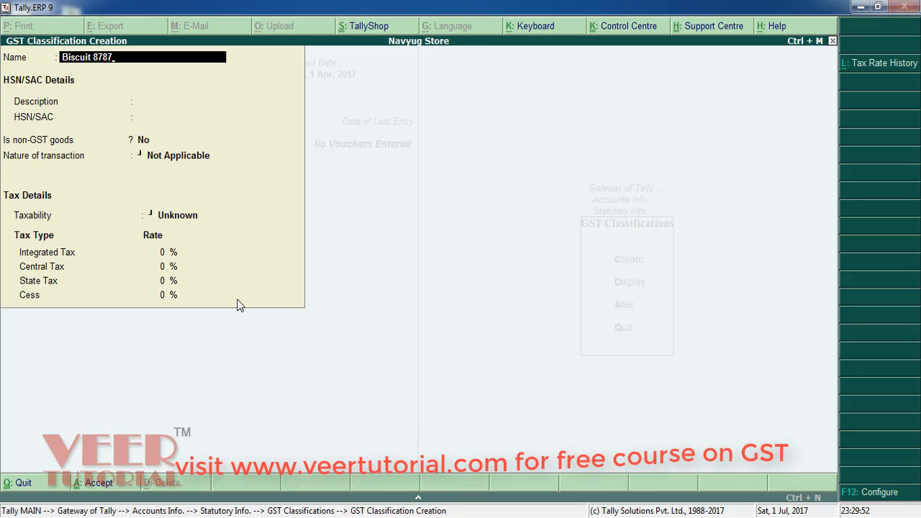
key(Return)
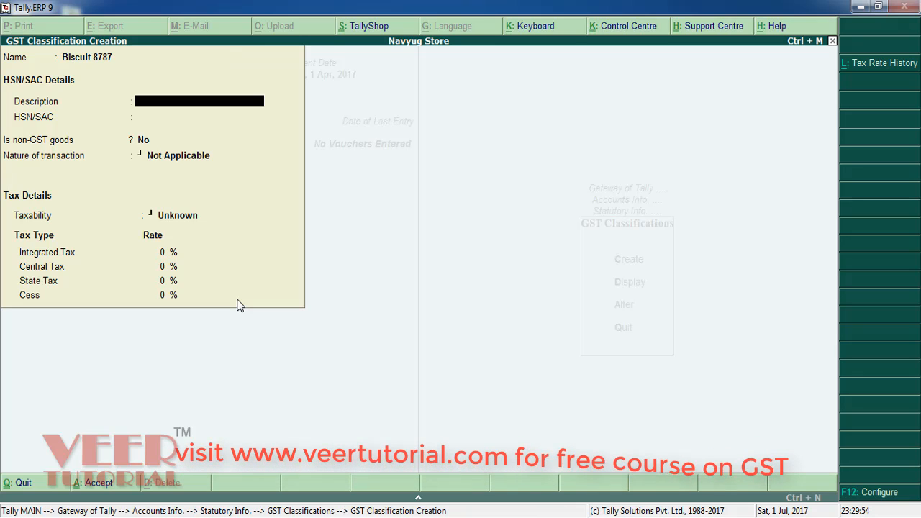
text(Bis)
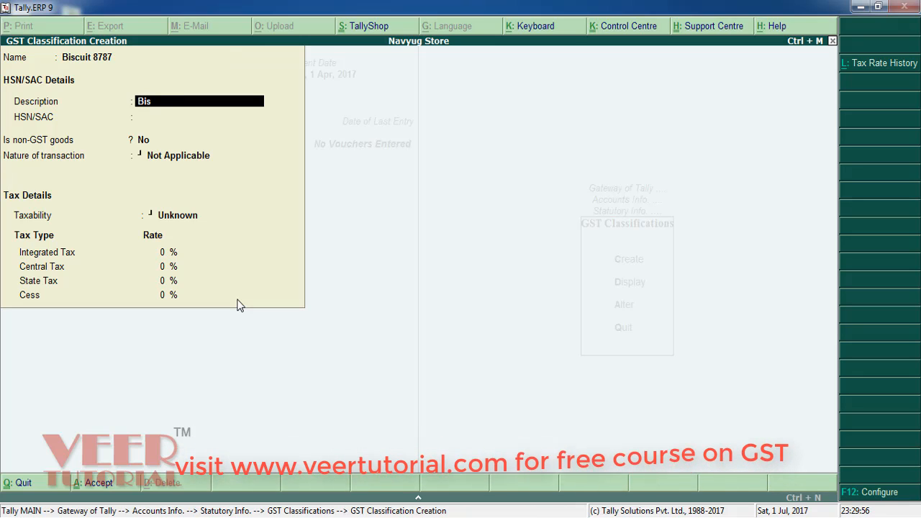
text(cuit)
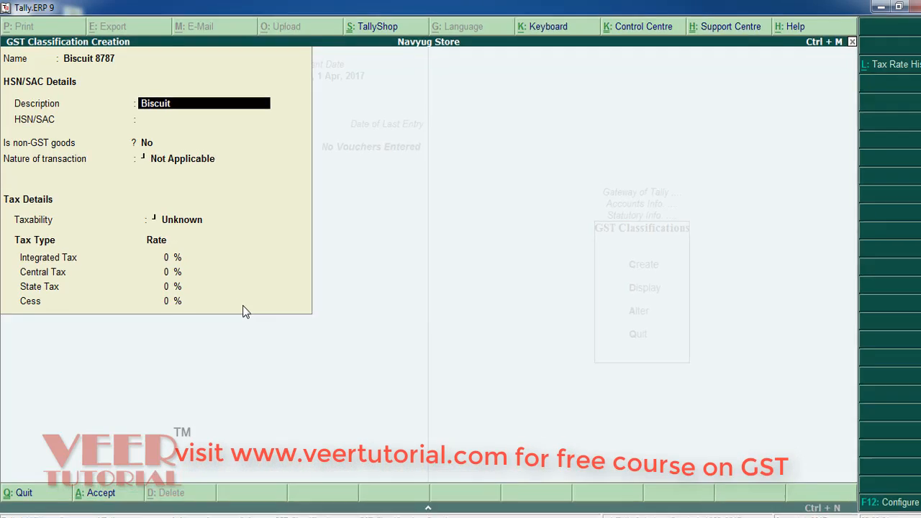
text( Type)
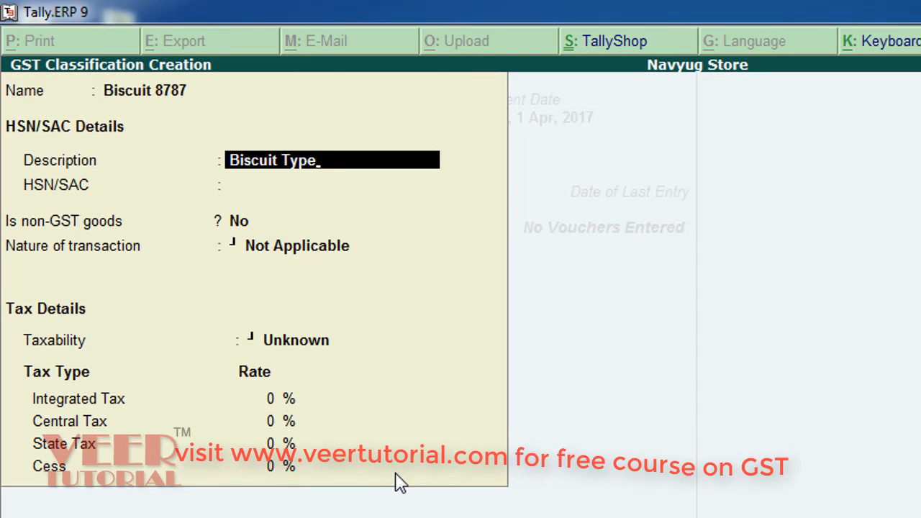
key(Return)
text(8787)
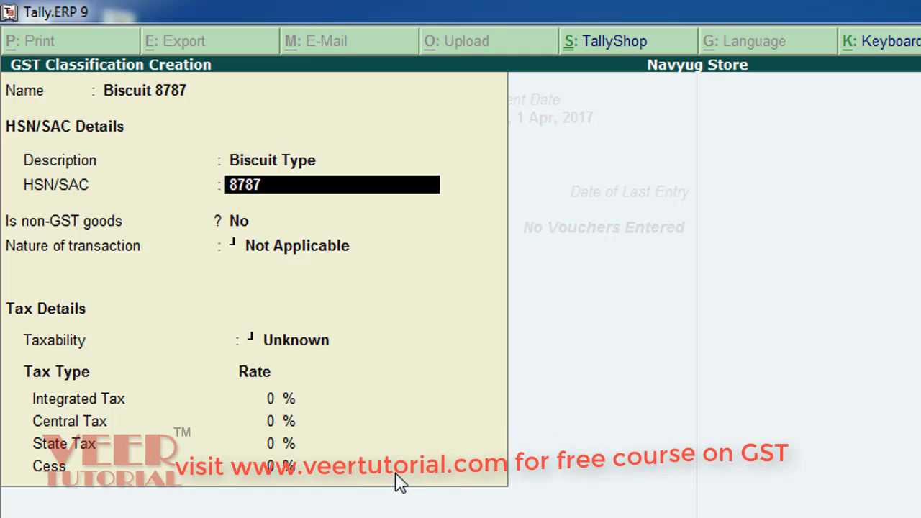
key(Return)
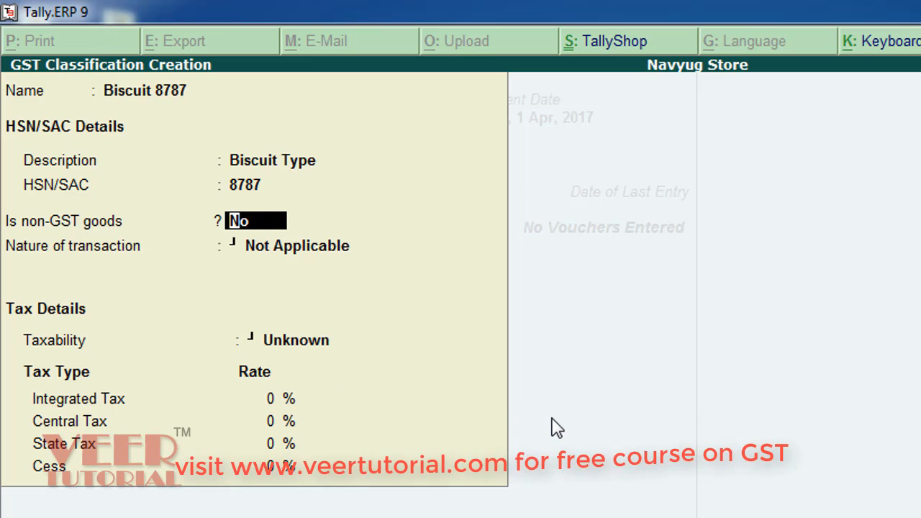
Review the GST classification configuration options and accept them as they are.
key(F12)
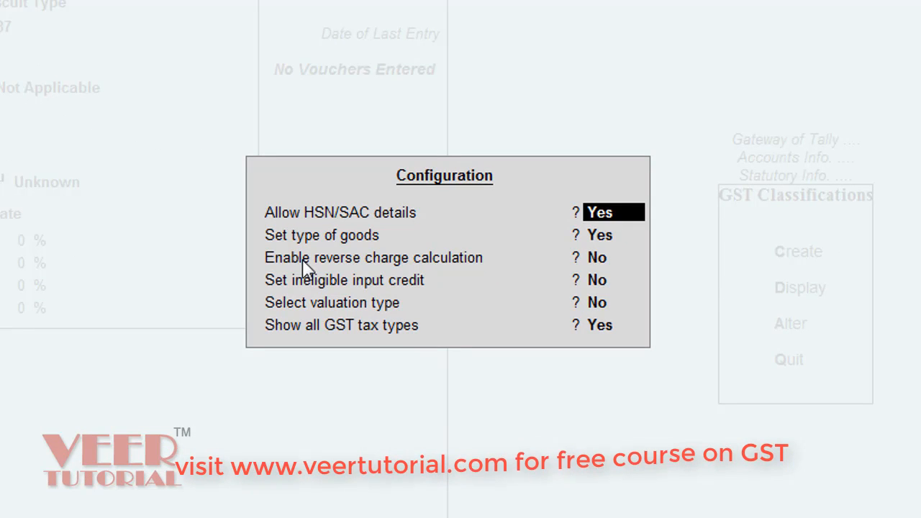
key(Return)
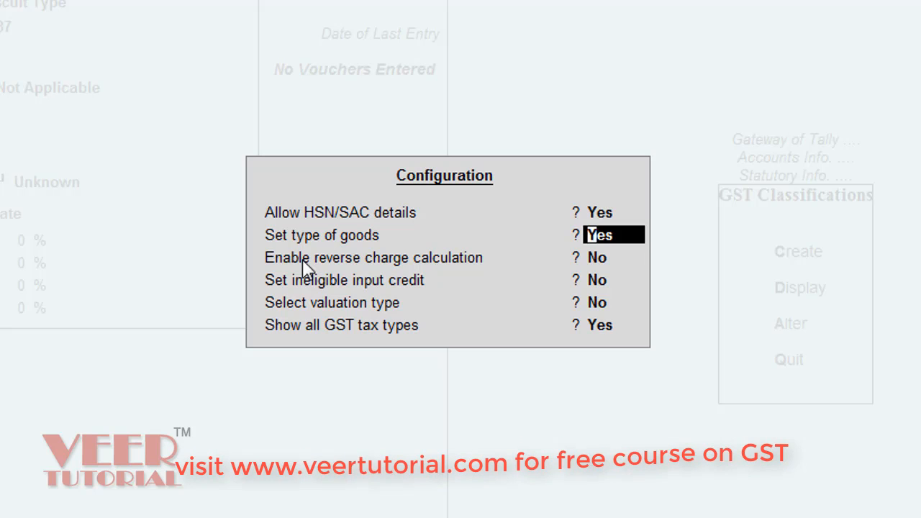
key(Return)
key(Return)
key(Return)
key(Return)
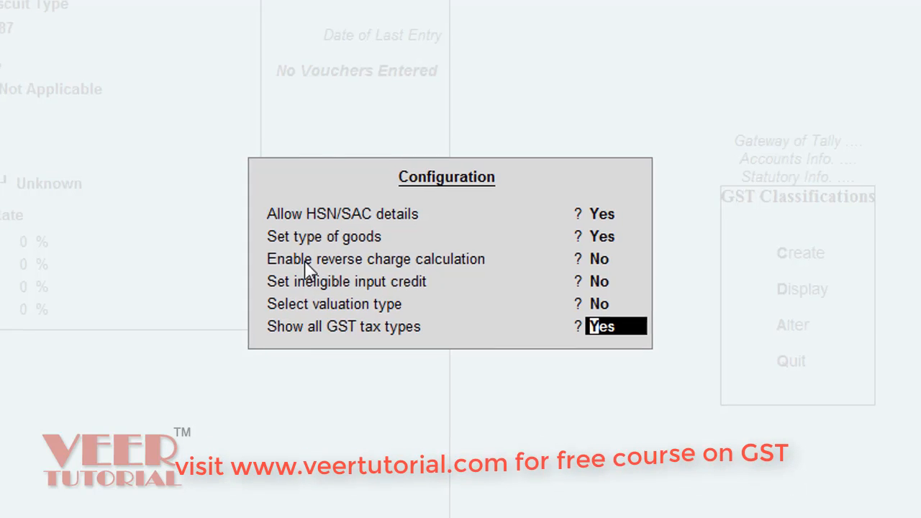
key(Return)
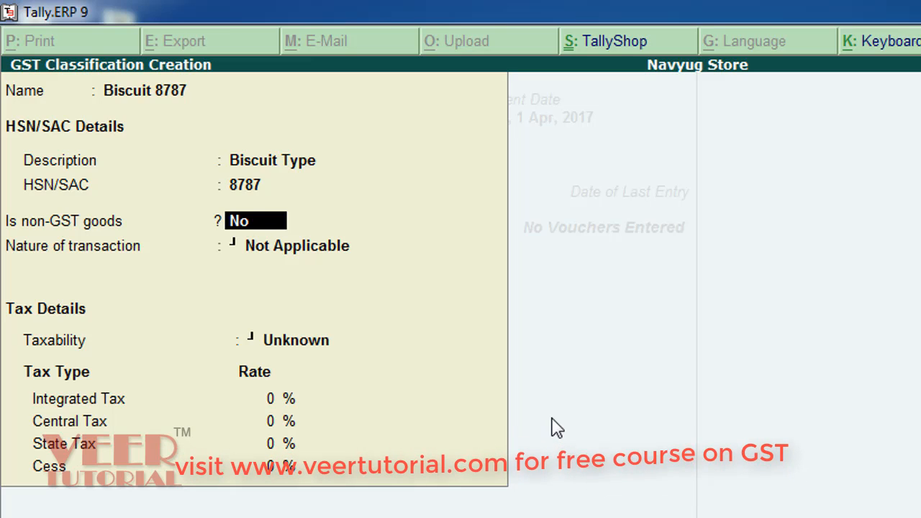
Keep non-GST goods at No and the nature of transaction at Not Applicable, and set the taxability to Taxable.
key(Return)
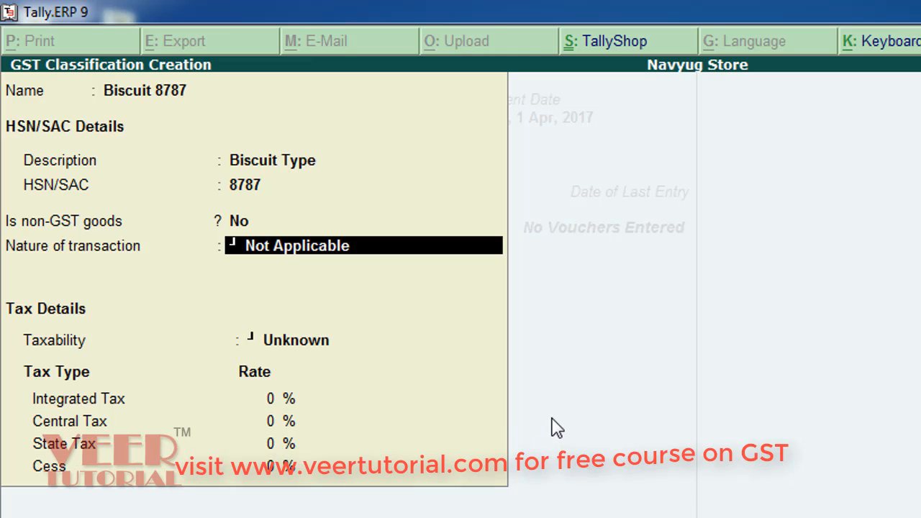
key(Return)
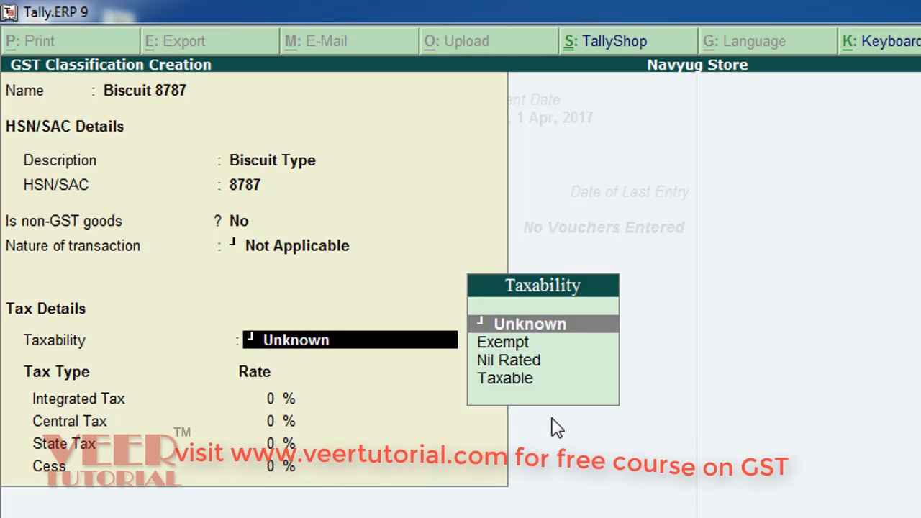
key(Down)
key(Down)
key(Down)
key(Return)
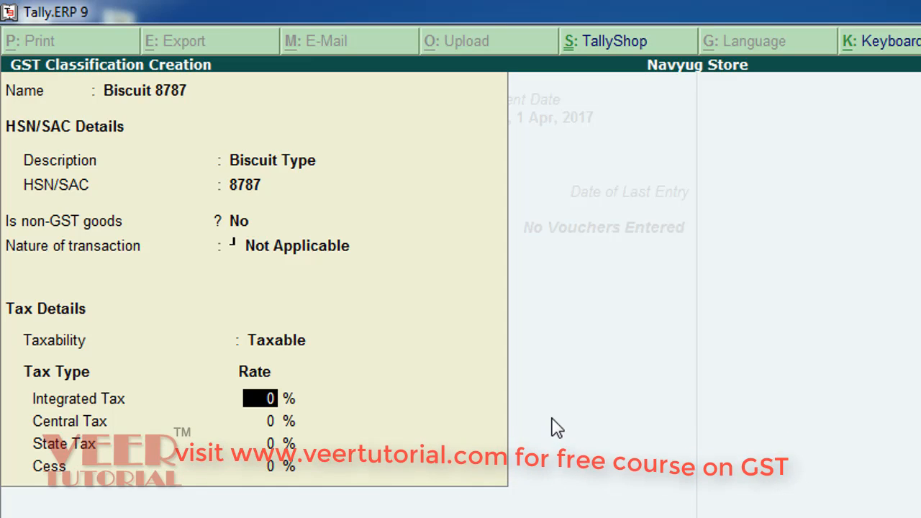
Set the integrated tax rate to 18%, leave cess at 0%, and save the biscuit classification.
text(18)
key(Return)
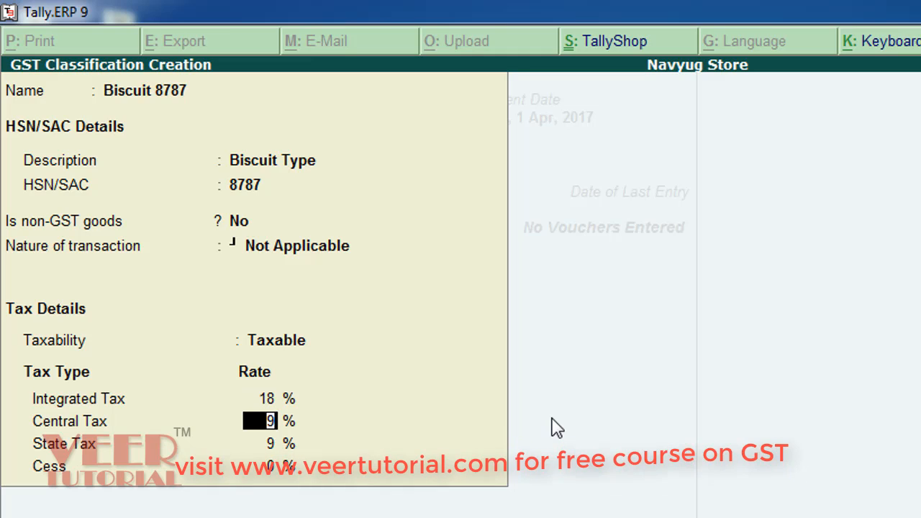
key(Return)
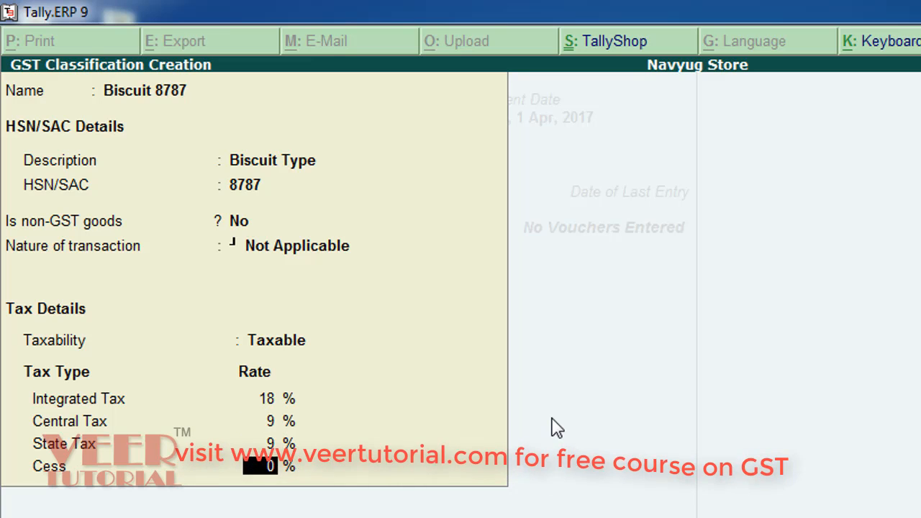
key(Return)
key(Return)
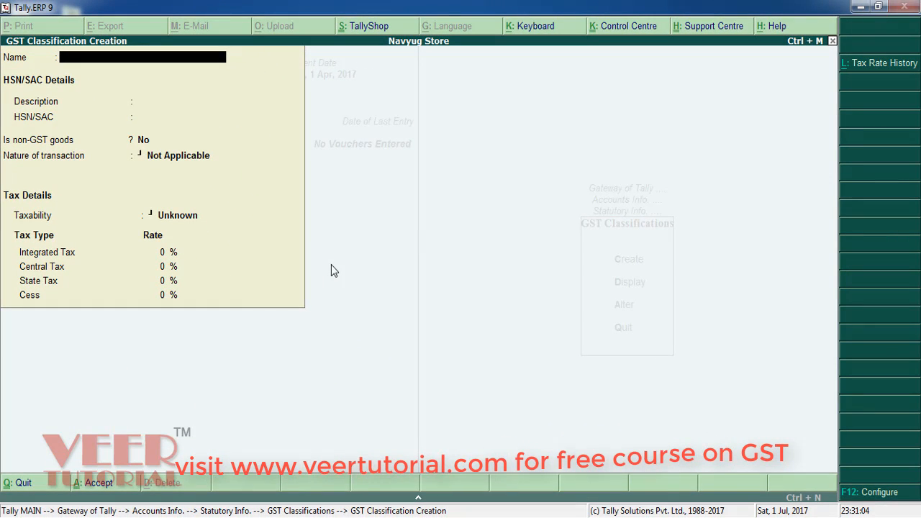
Leave GST classification creation and return to the Gateway of Tally.
key(Escape)
key(Return)
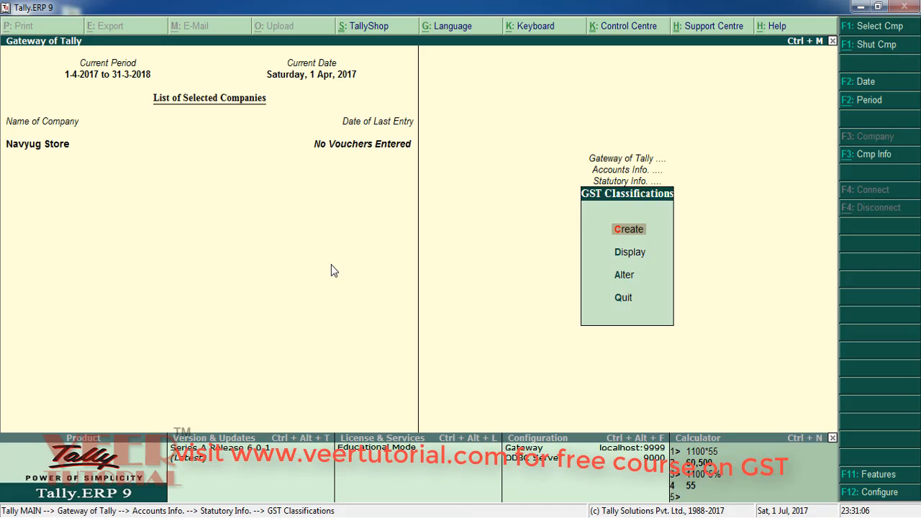
key(Escape)
key(Escape)
key(Escape)
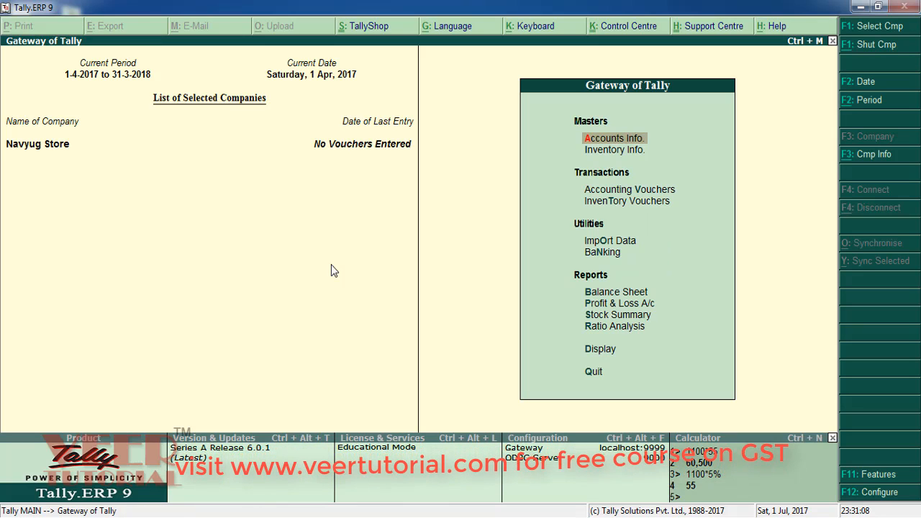
Start creating a single stock item in the inventory masters, named Parle G and grouped under Primary.
key(Down)
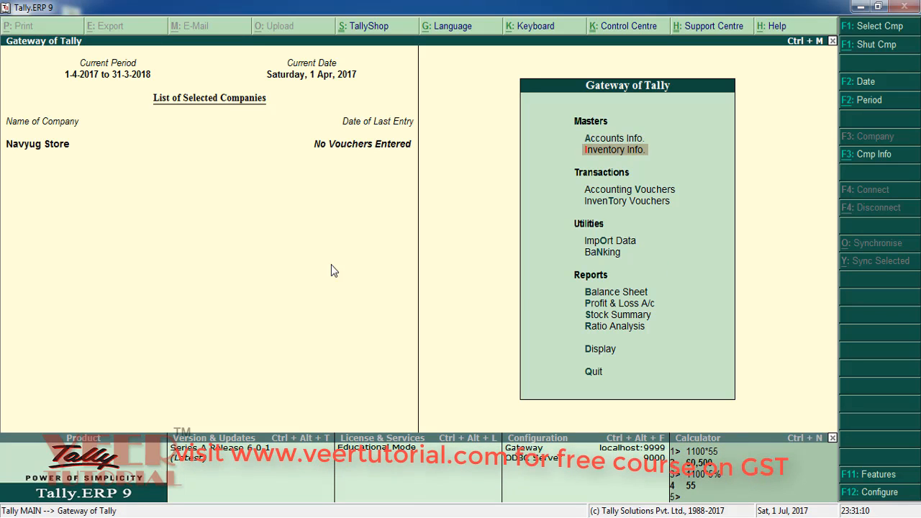
key(Return)
key(Down)
key(Return)
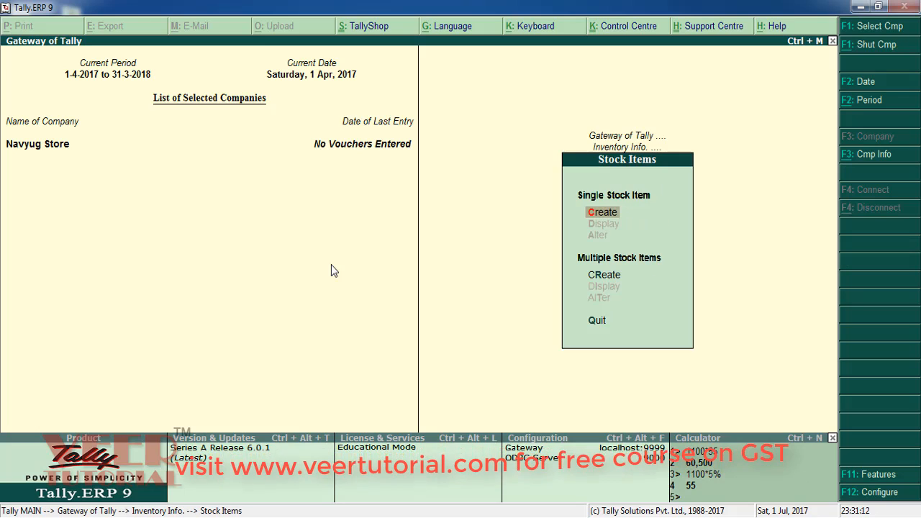
key(Return)
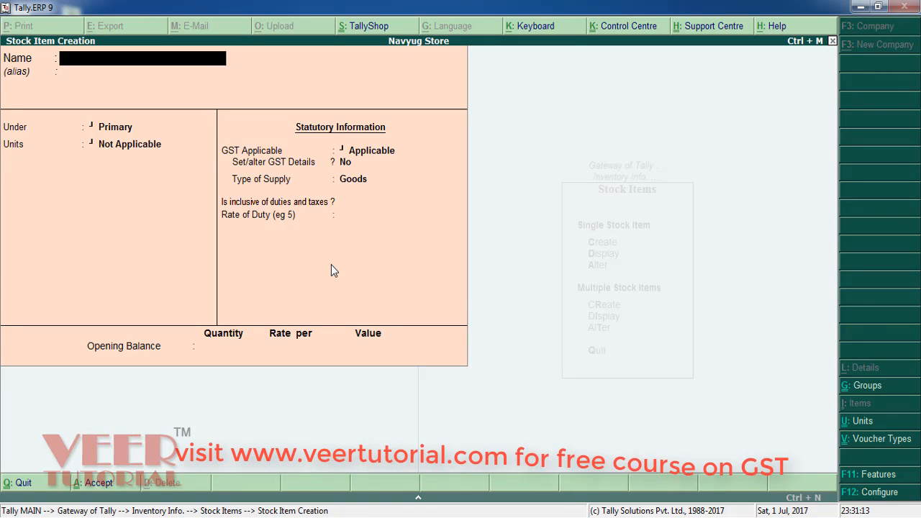
text(Parle G)
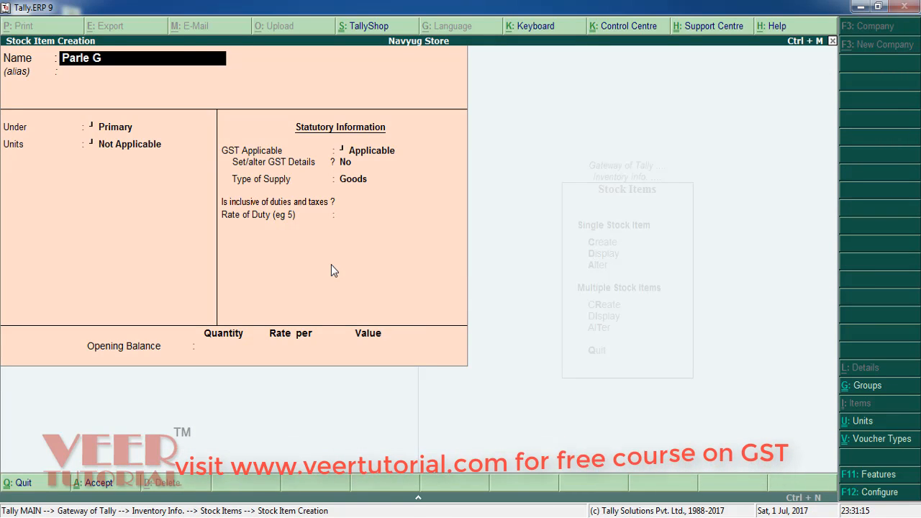
key(Return)
key(Return)
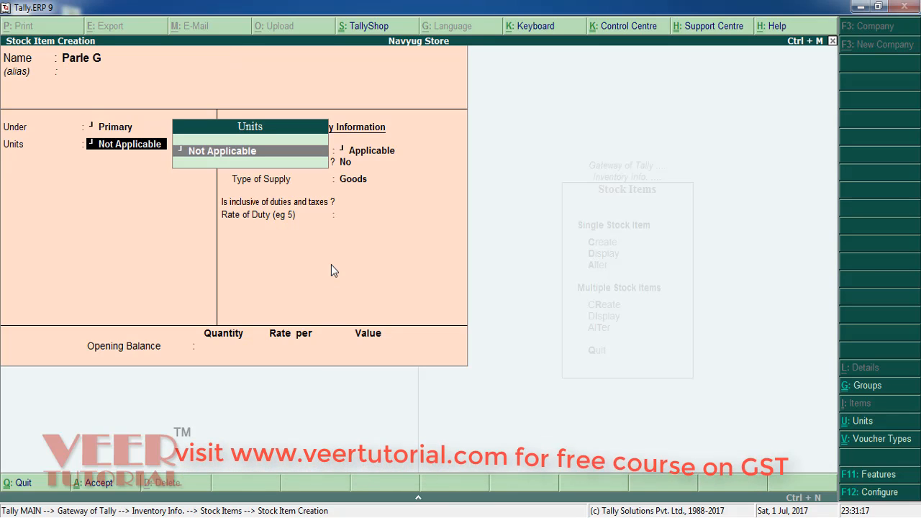
Create a simple unit for the item with symbol pc, formal name Pcs and 0 decimal places.
key(alt+c)
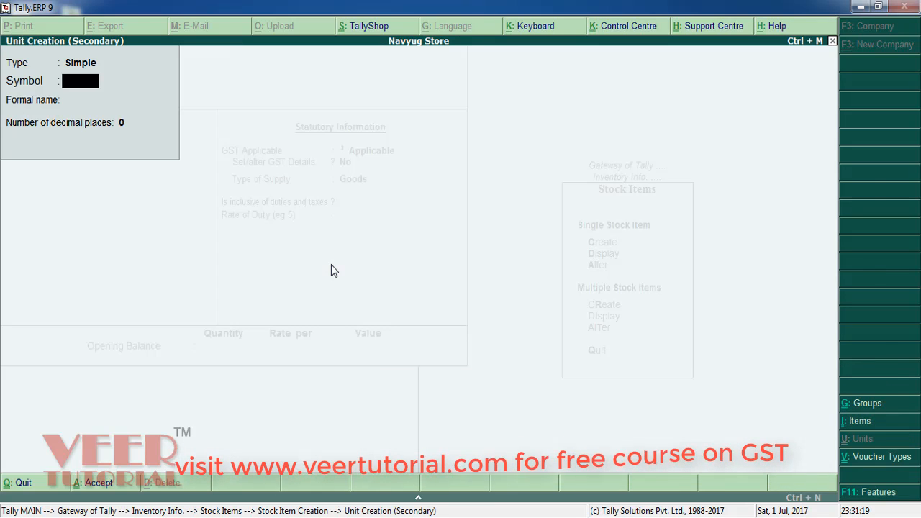
text(pc)
key(Return)
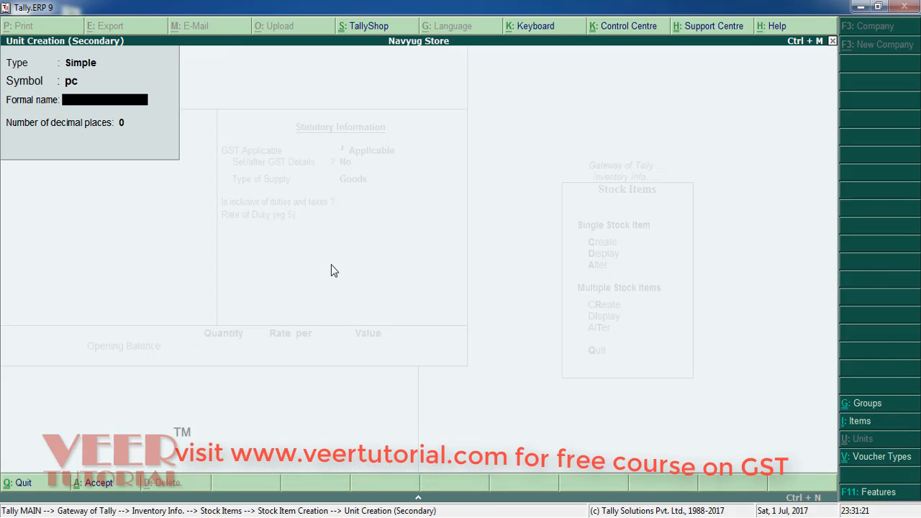
text(Pcs)
key(Return)
key(Return)
key(y)
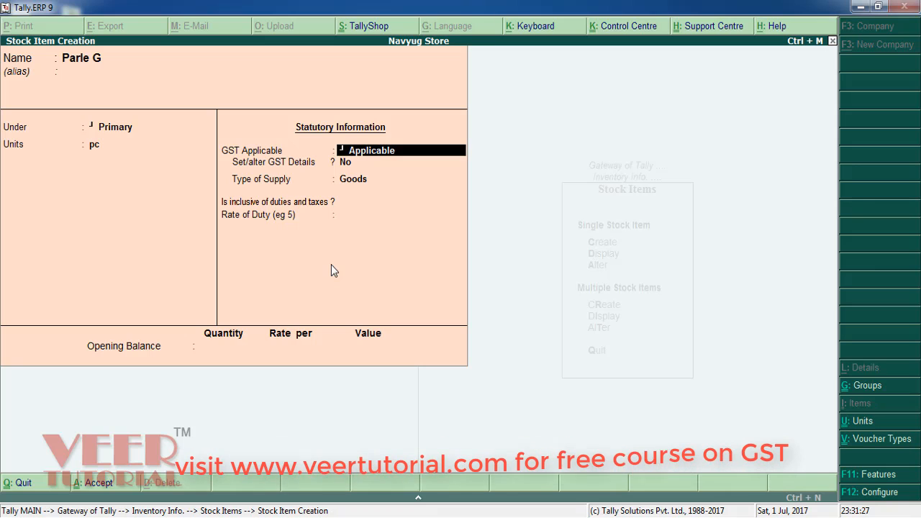
Keep GST applicable for Parle G, assign the Biscuit 8787 classification in its GST details, and keep Goods as the supply type.
key(Return)
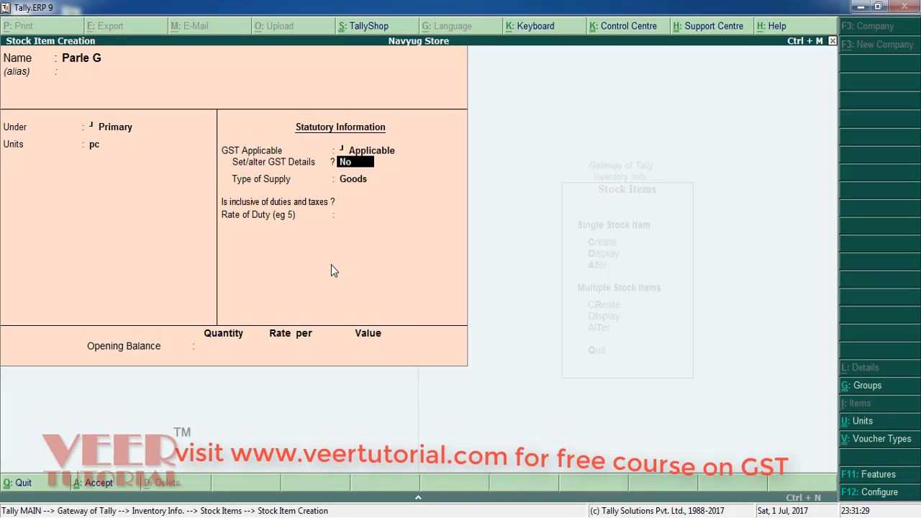
text(y)
key(Return)
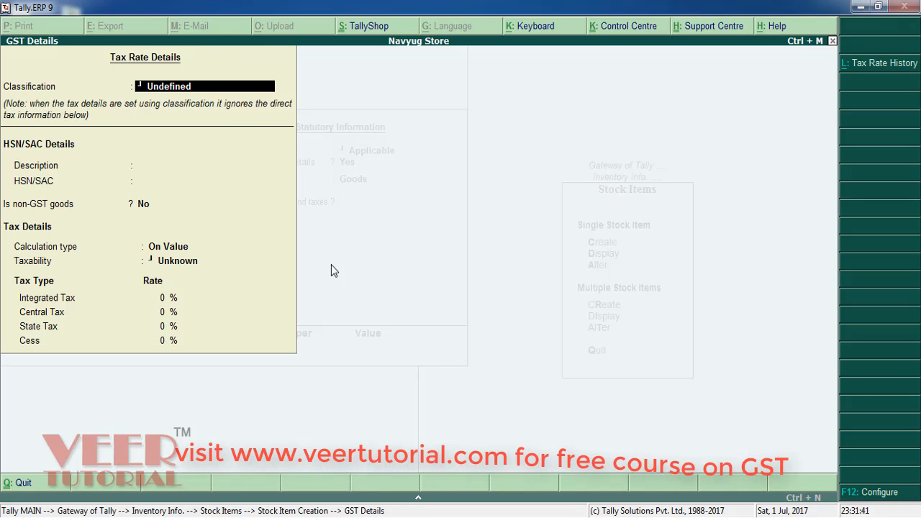
key(space)
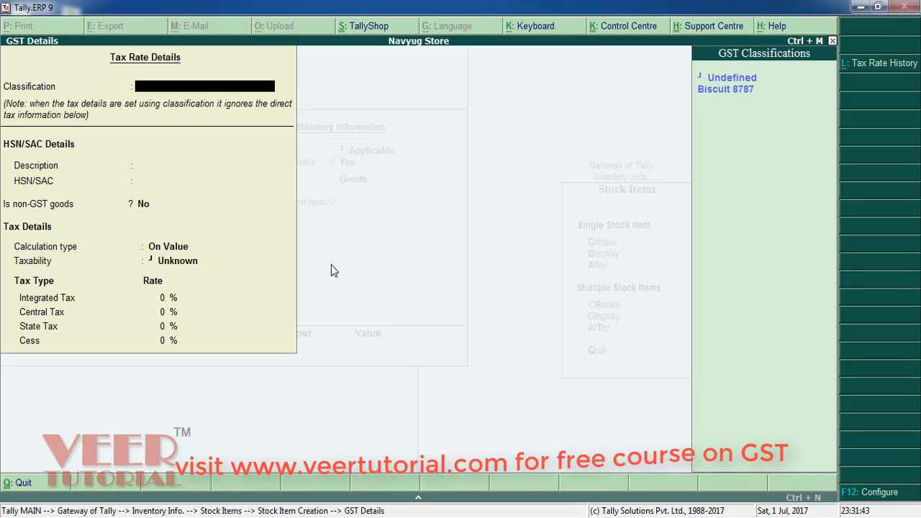
key(Down)
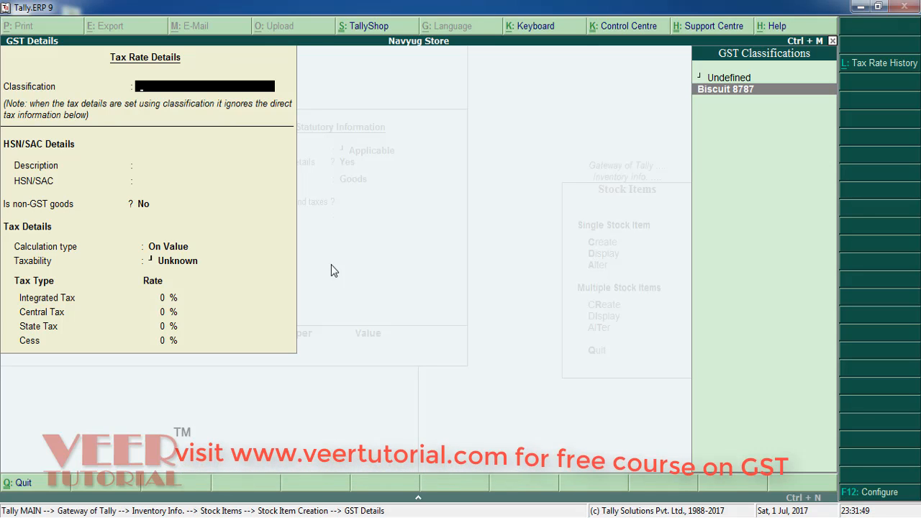
key(Return)
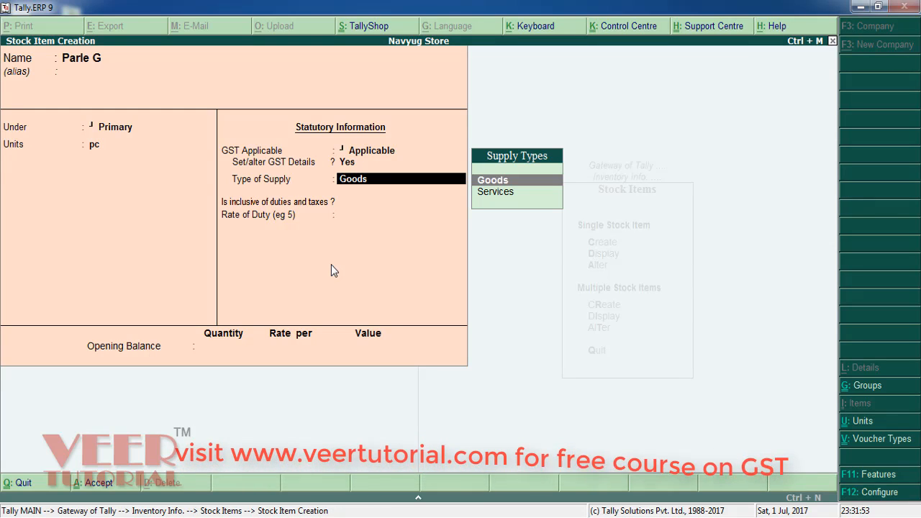
key(Return)
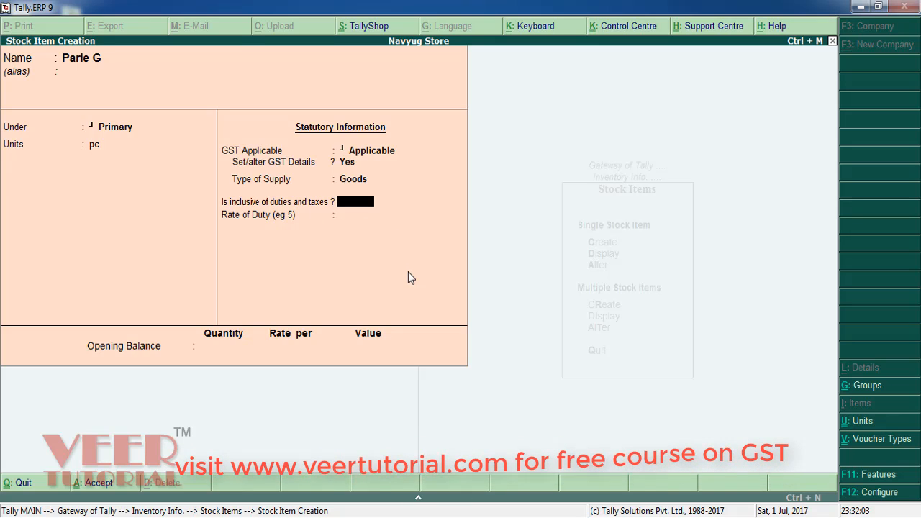
Review the stock item configuration options, including inclusive of tax for stock items, and accept them as they are.
key(F12)
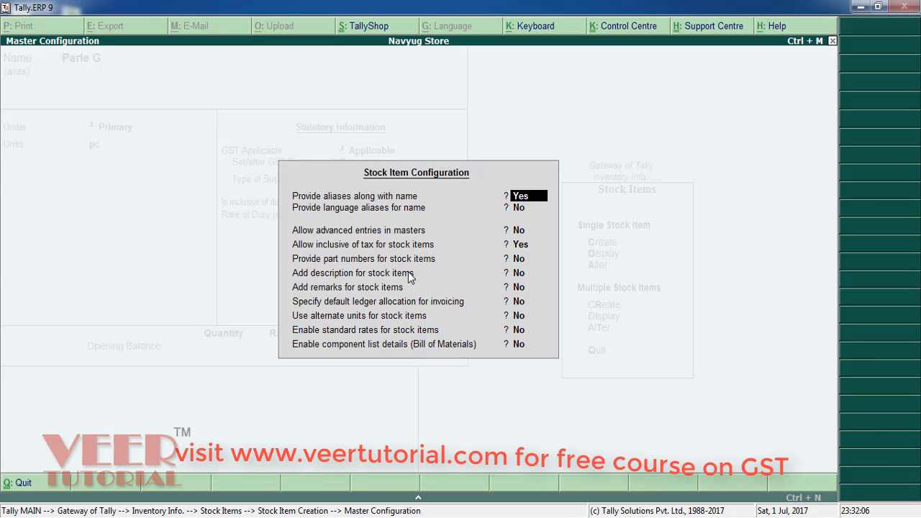
key(Down)
key(Down)
key(Down)
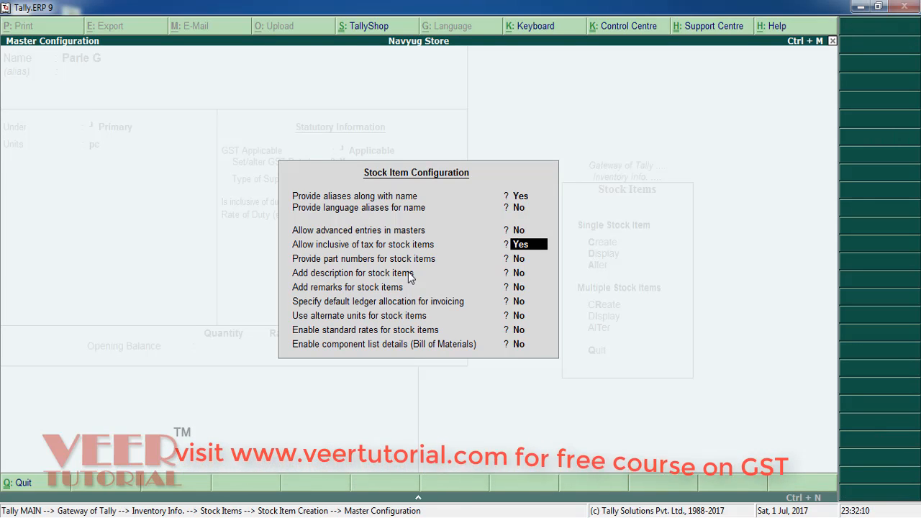
key(Down)
key(Down)
key(Down)
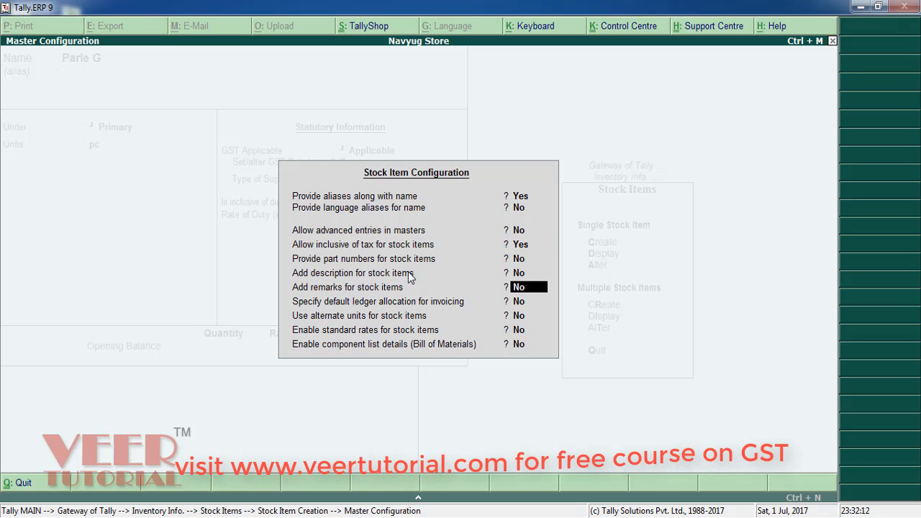
key(Down)
key(Down)
key(Down)
key(Down)
key(Return)
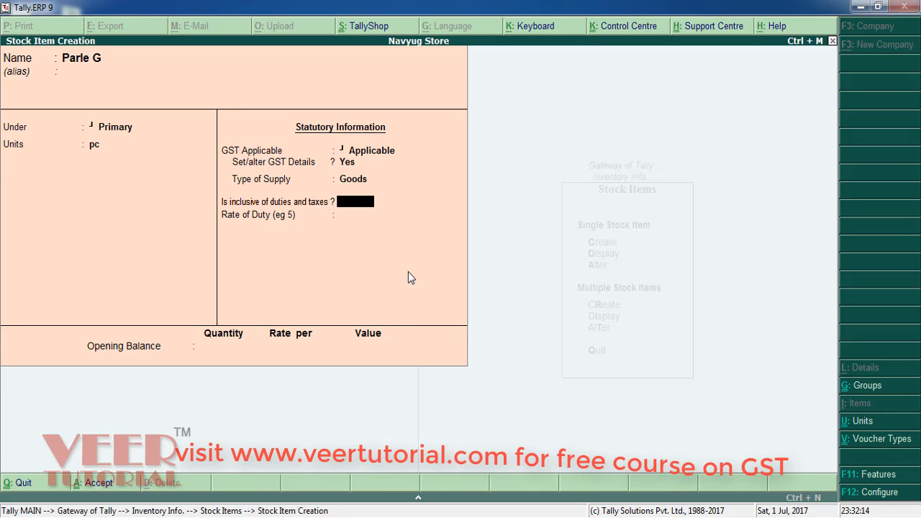
Leave tax inclusion at No and duty at 0, enter an opening balance of 500 pc at rate 10, and save the item.
key(Return)
key(Return)
text(500)
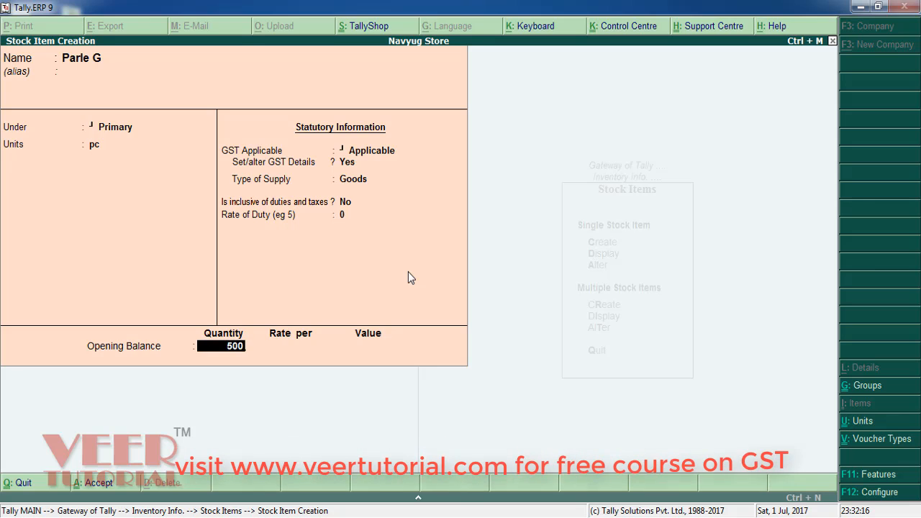
key(Return)
text(10)
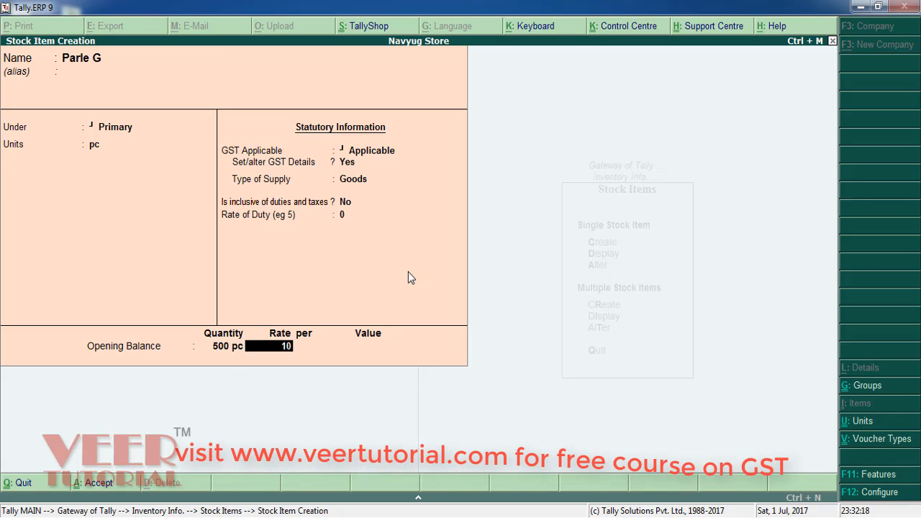
key(Return)
key(Return)
key(Return)
key(Return)
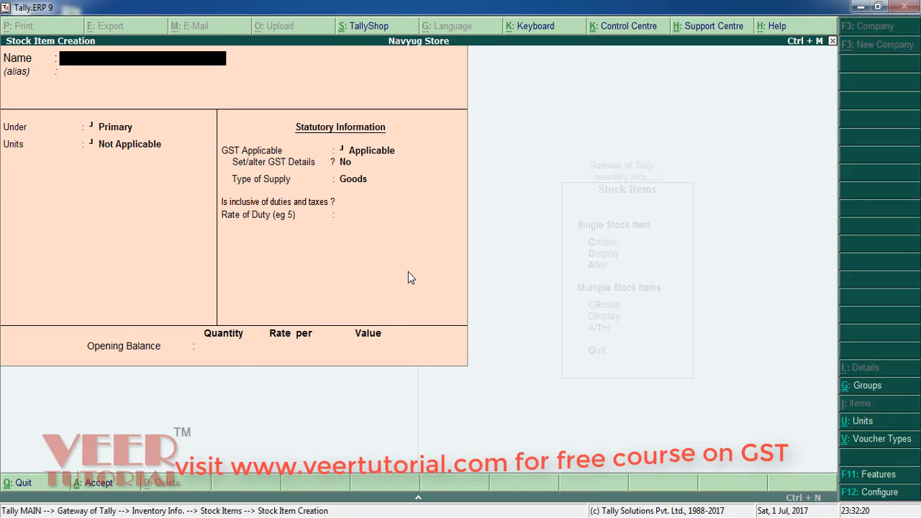
Leave stock item creation and return to the Gateway of Tally.
key(Escape)
key(Return)
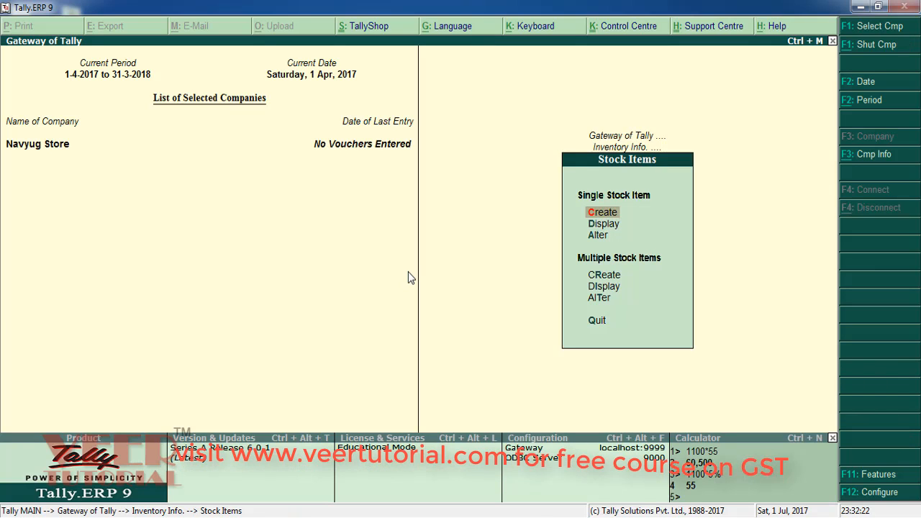
key(Escape)
key(Escape)
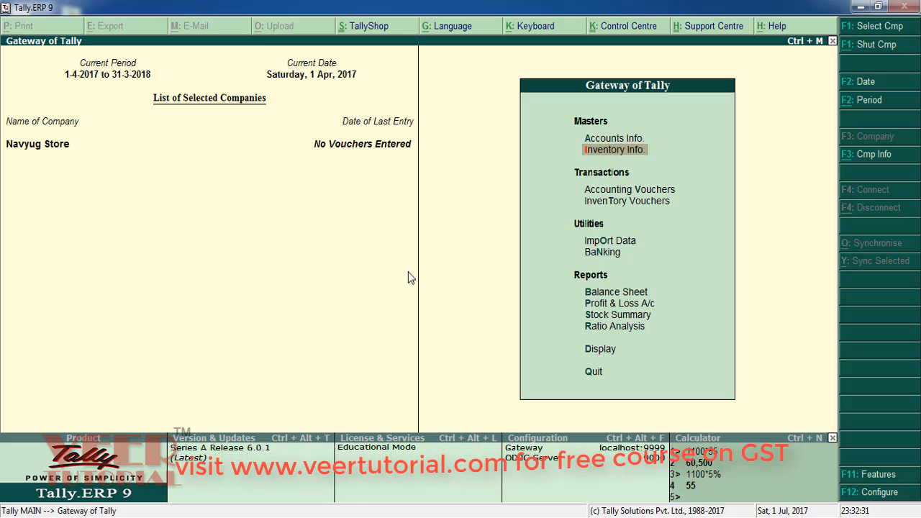
Start a new single ledger named Sales and place it under Sales Accounts.
key(Up)
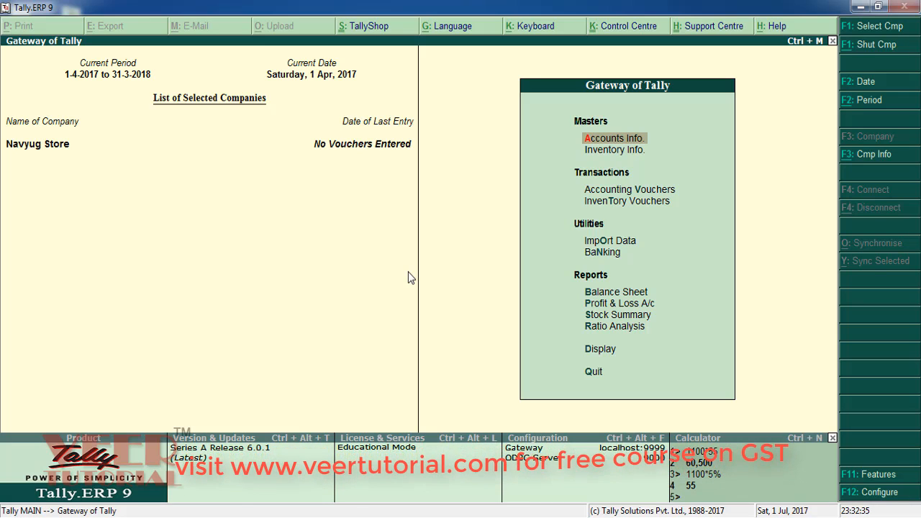
key(Return)
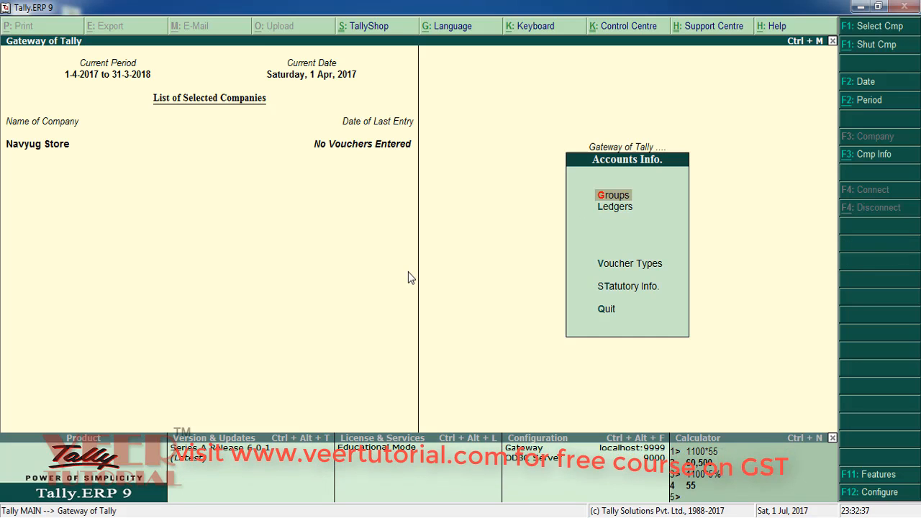
key(Down)
key(Return)
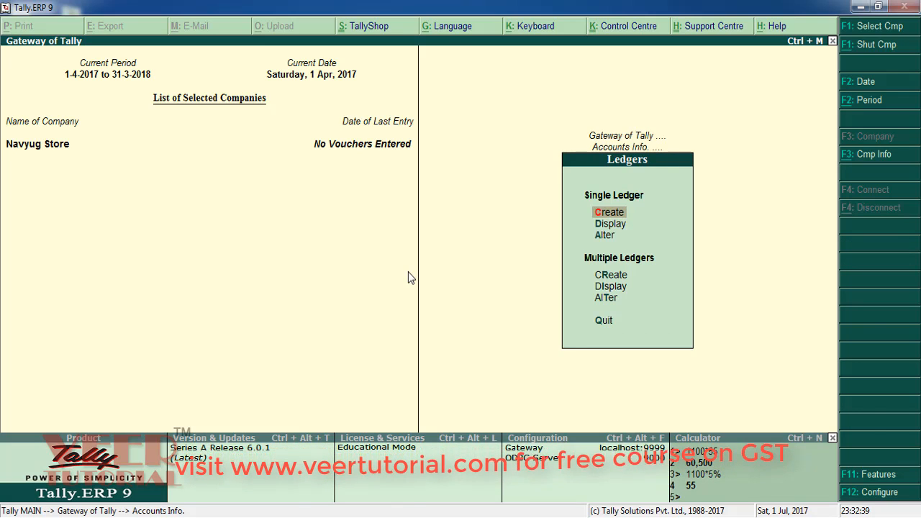
key(Return)
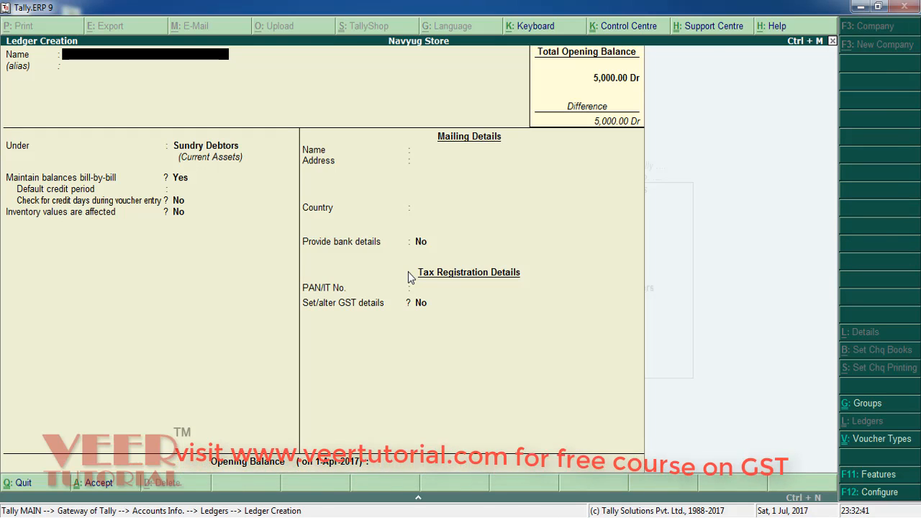
text(Sales)
key(Return)
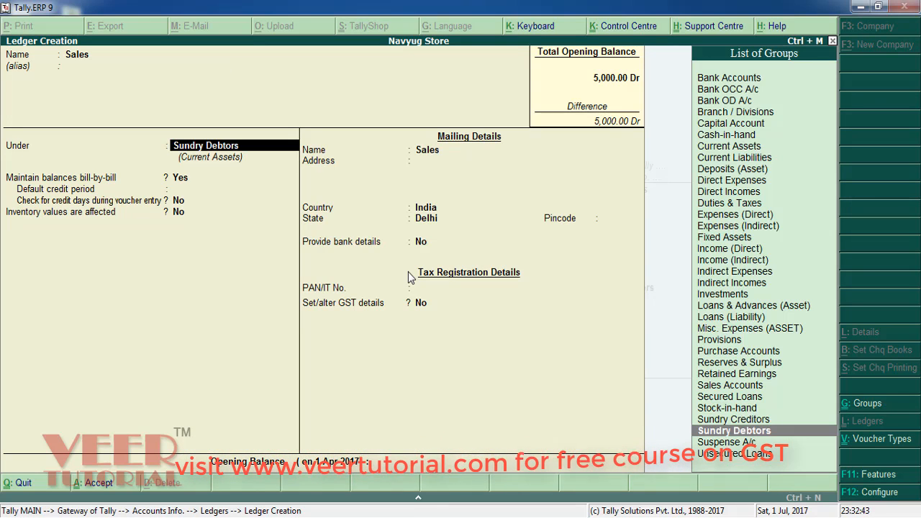
text(Sales)
key(Return)
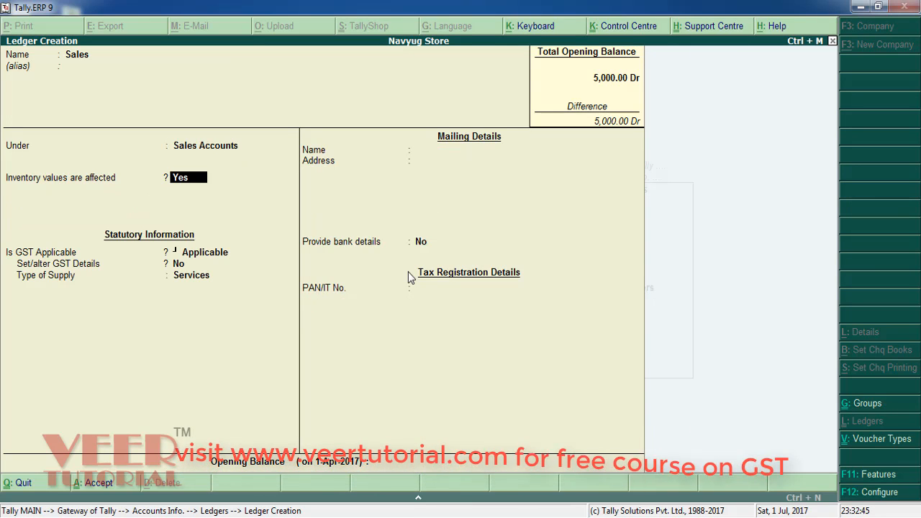
Keep inventory values affected and GST applicable for the Sales ledger, set its type of supply to Goods, and save it.
key(Return)
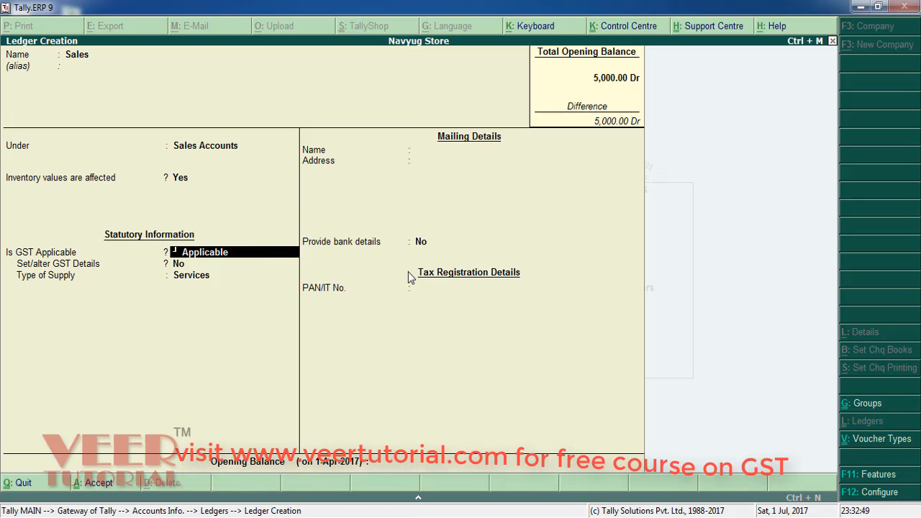
key(Return)
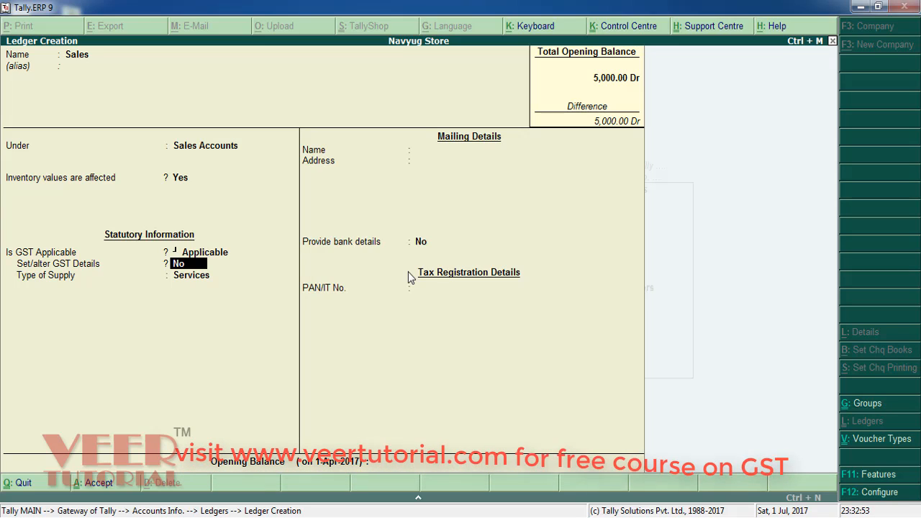
key(Return)
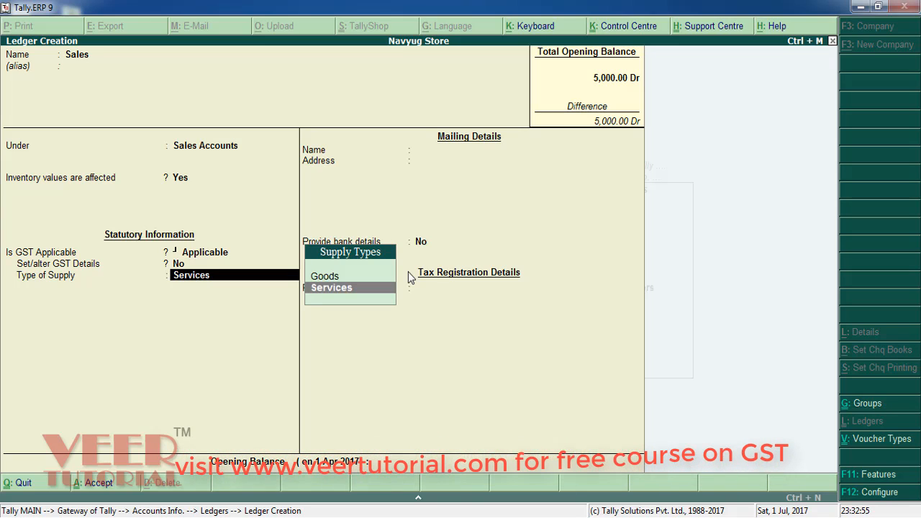
key(Up)
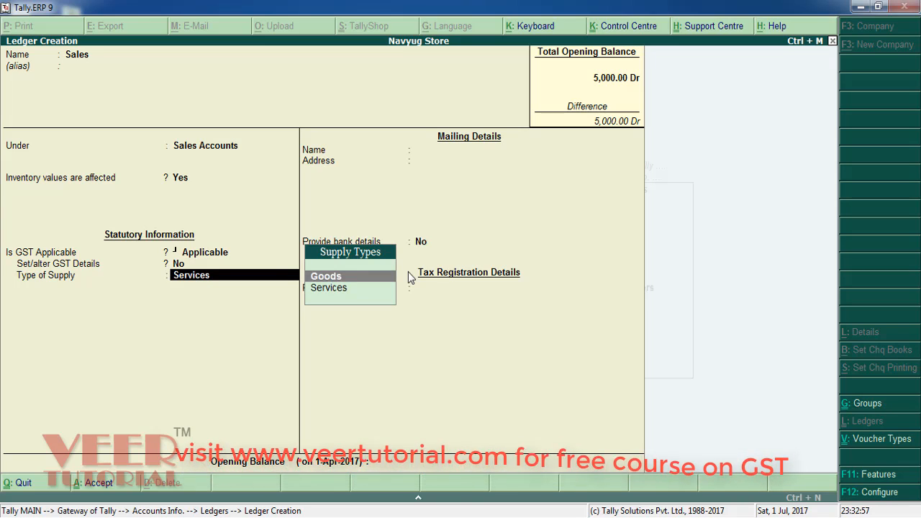
key(Return)
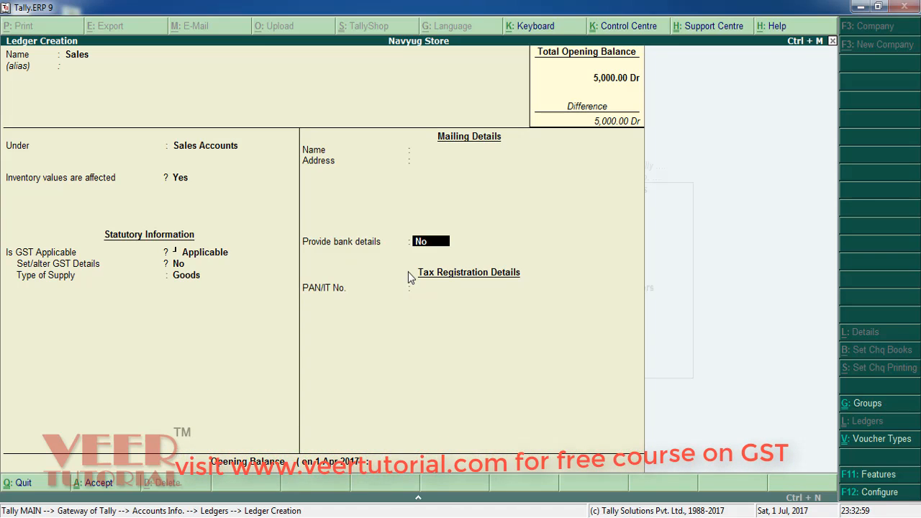
key(Return)
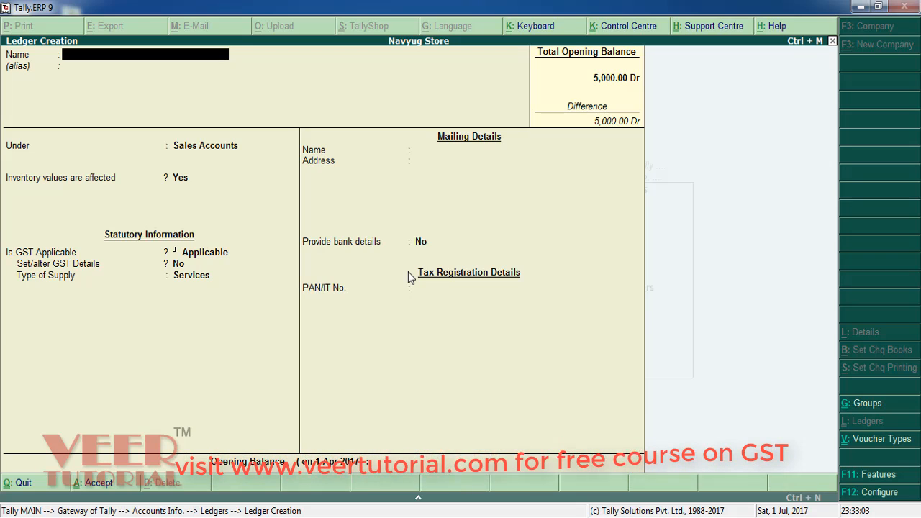
Name the new ledger SGST Output and place it under Duties & Taxes.
text(SG)
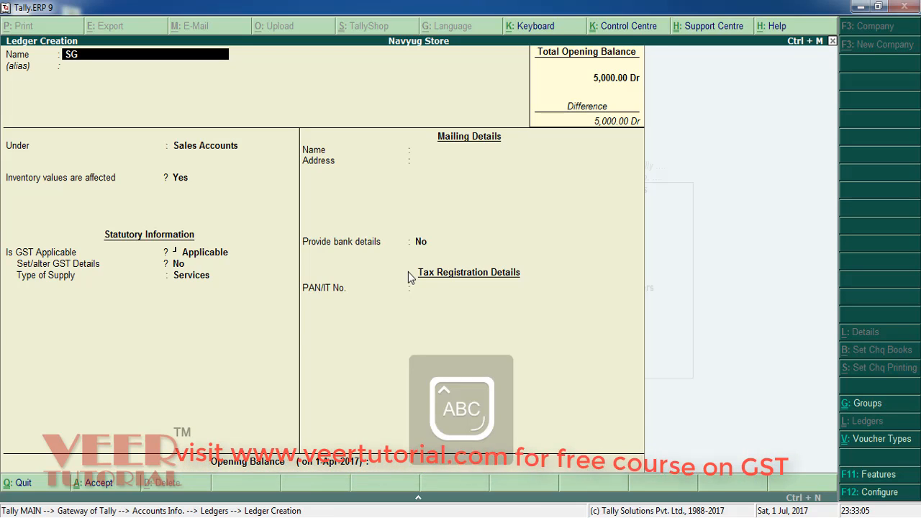
text(C)
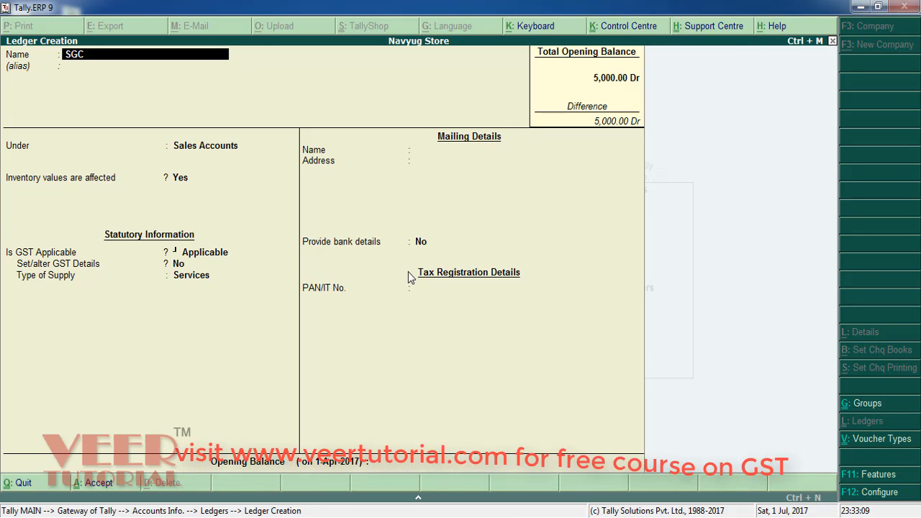
key(BackSpace)
text(ST)
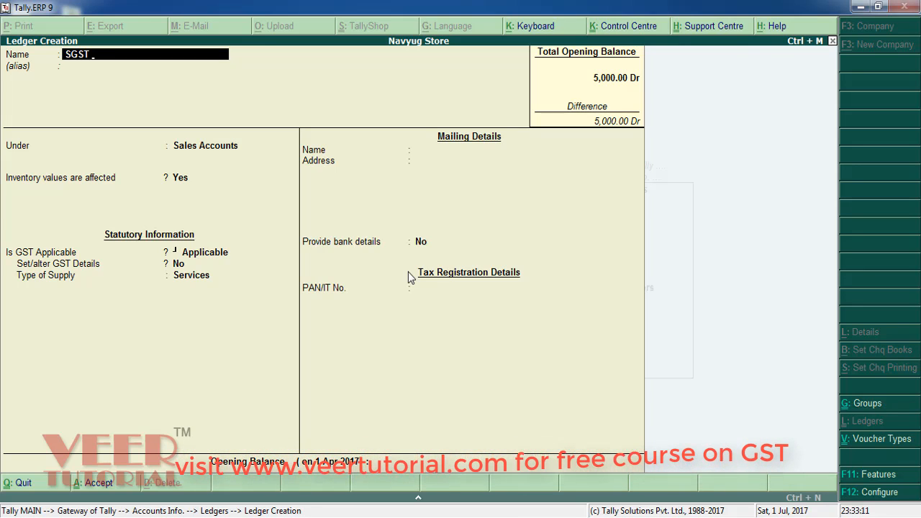
text( Output)
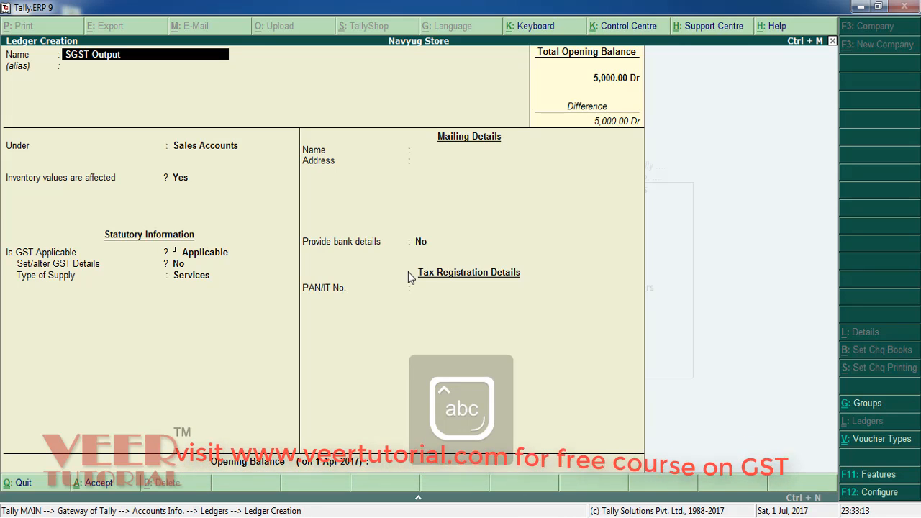
key(Return)
key(Return)
text(D)
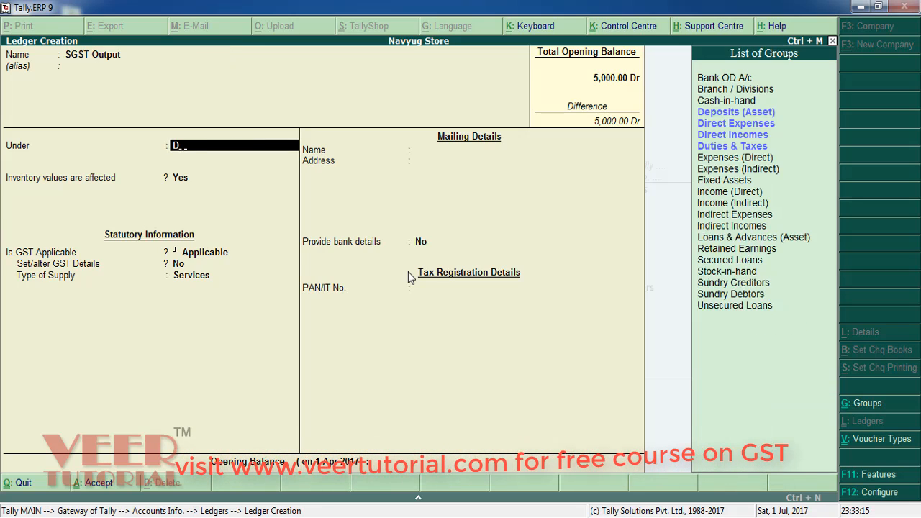
text(u)
key(Return)
Set the SGST Output ledger's type of duty to GST and its tax type to State Tax.
key(Up)
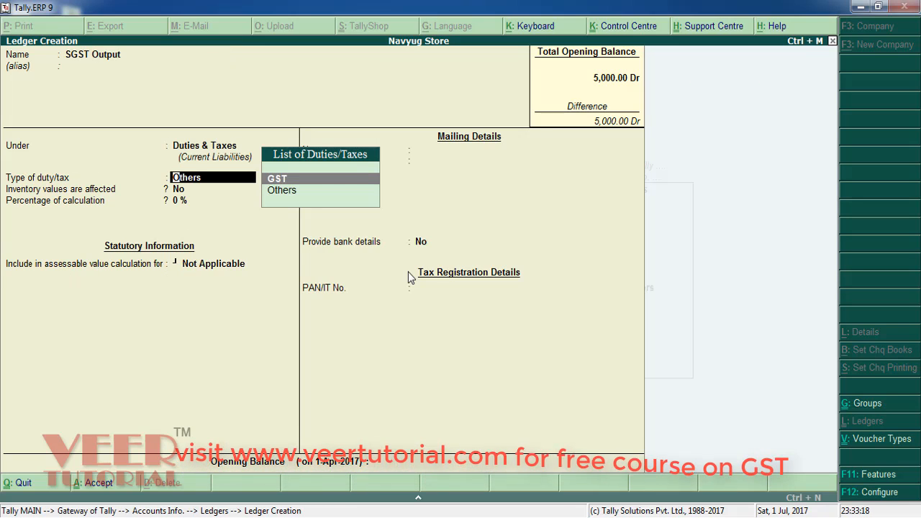
key(Return)
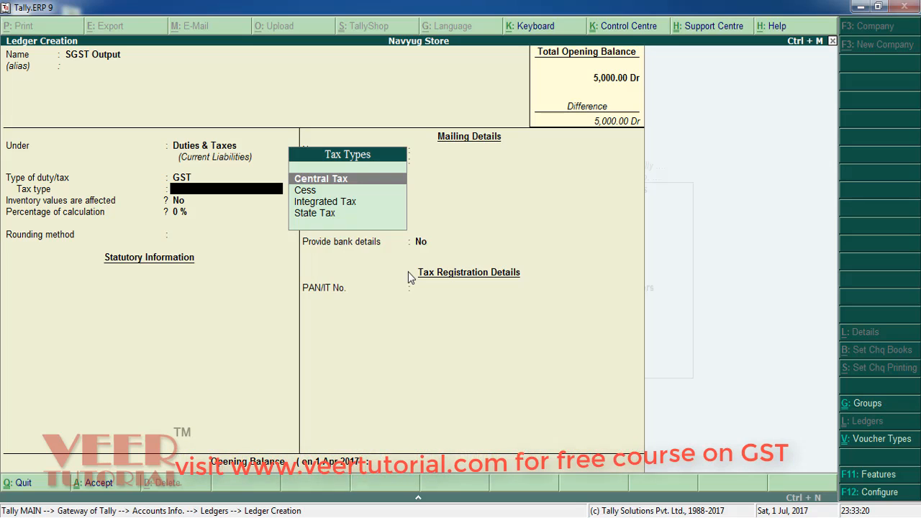
key(Down)
key(Down)
key(Down)
key(Return)
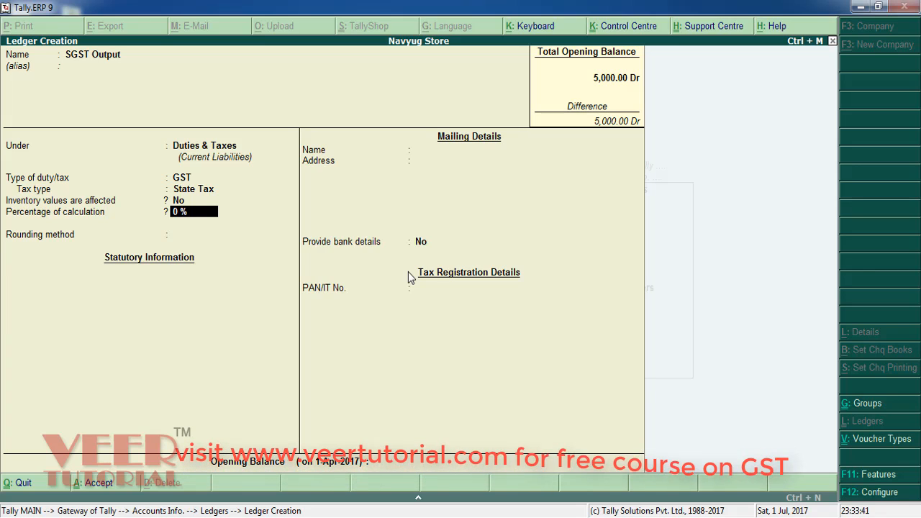
Keep the calculation percentage at 0%, set the rounding method to Not Applicable, and save the SGST Output ledger.
key(Return)
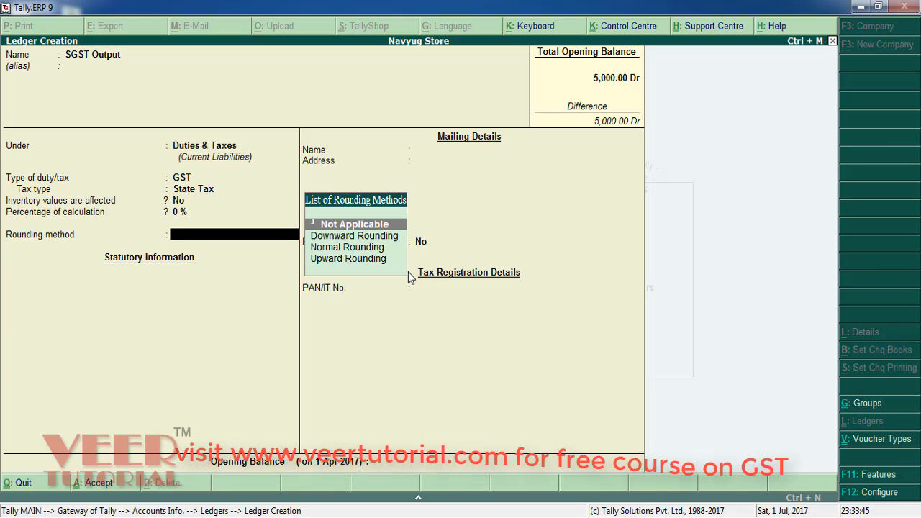
key(Down)
key(Down)
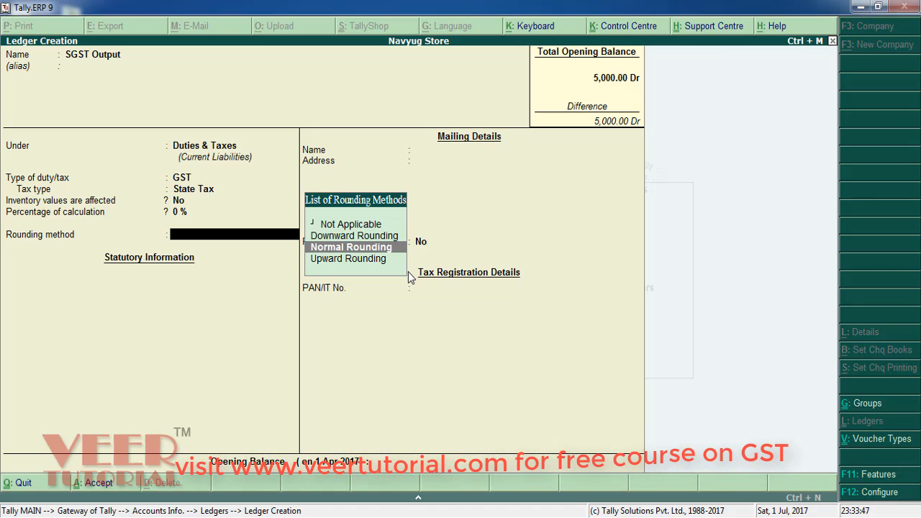
key(Up)
key(Up)
key(Return)
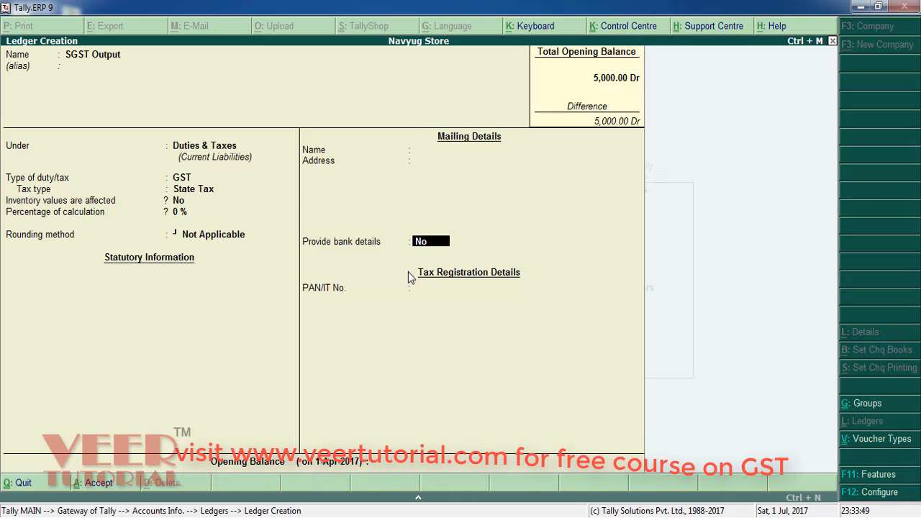
key(Return)
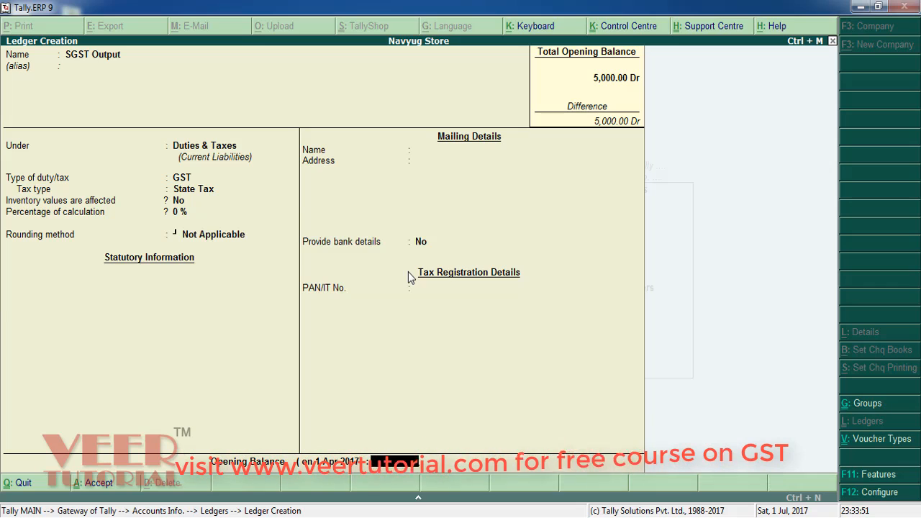
key(ctrl+a)
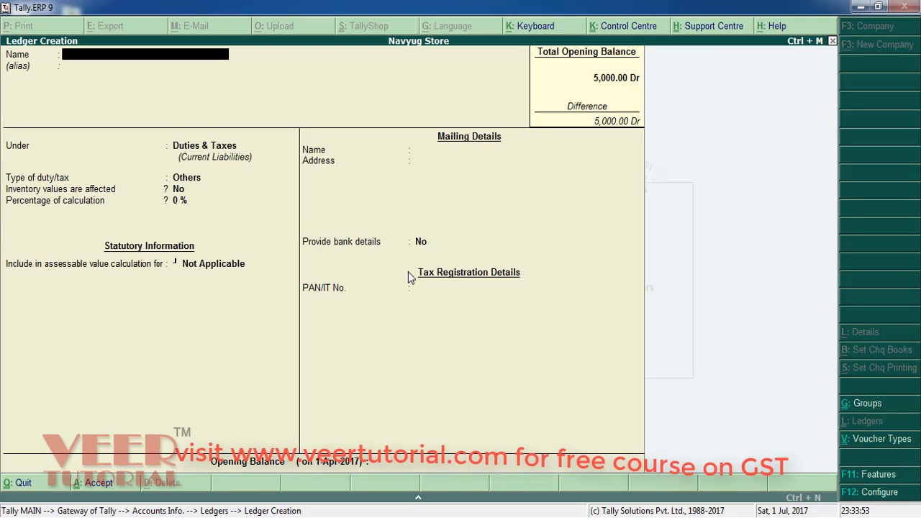
Name the new ledger CGST Output and keep it under Duties & Taxes.
text(CGST )
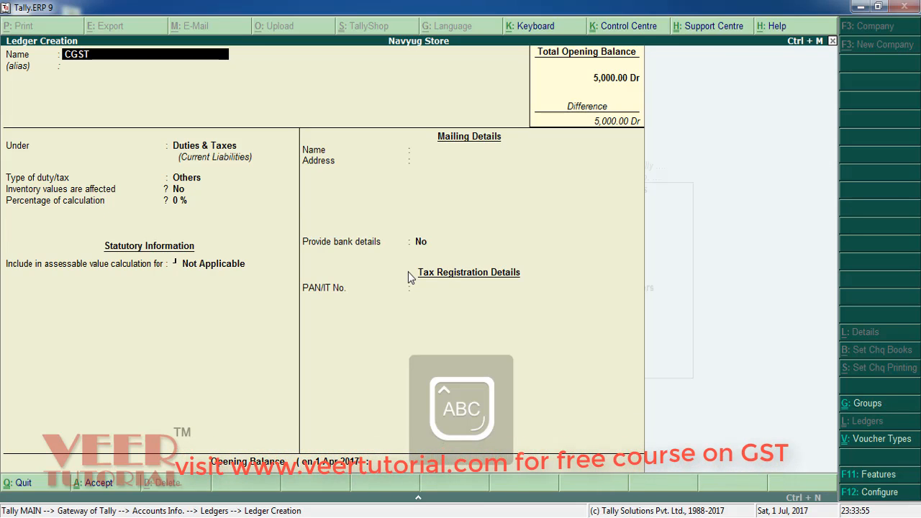
text(Output)
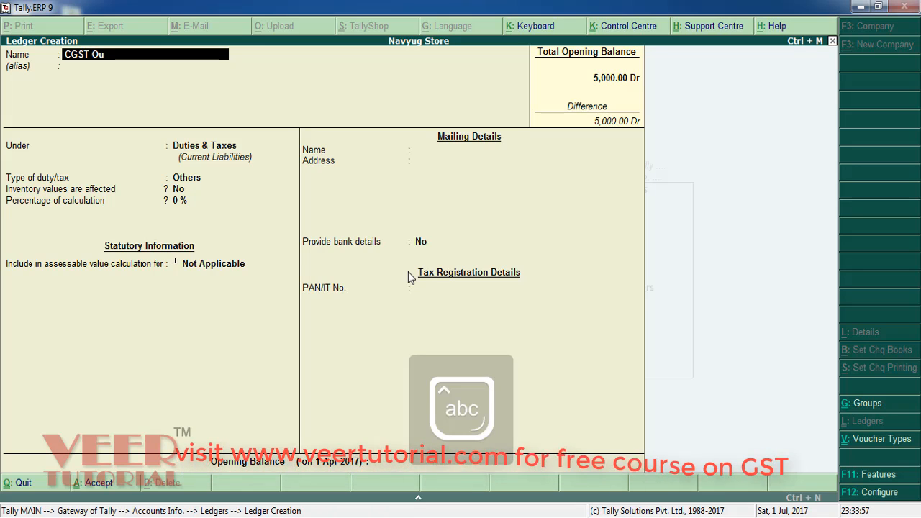
key(Return)
key(Return)
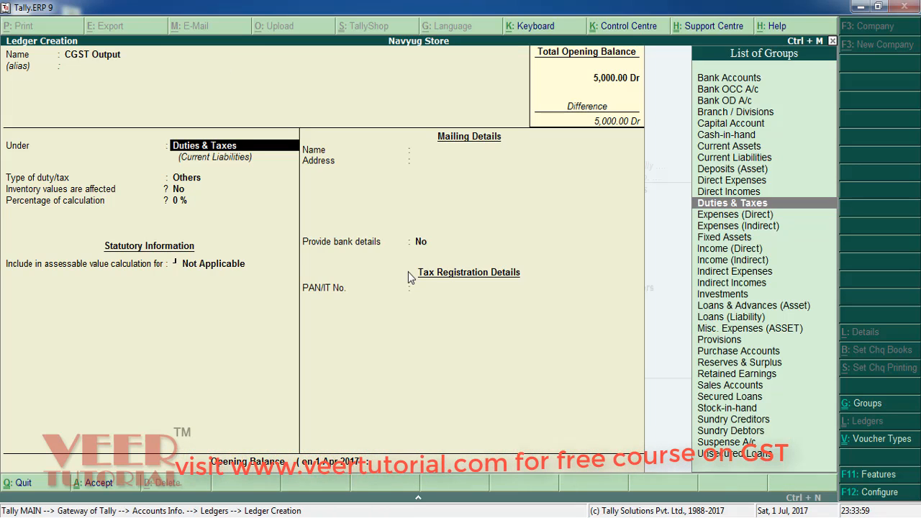
key(Return)
Set CGST Output's duty type to GST and tax type to Central Tax, keep 0% with rounding Not Applicable, and save it.
key(Up)
key(Return)
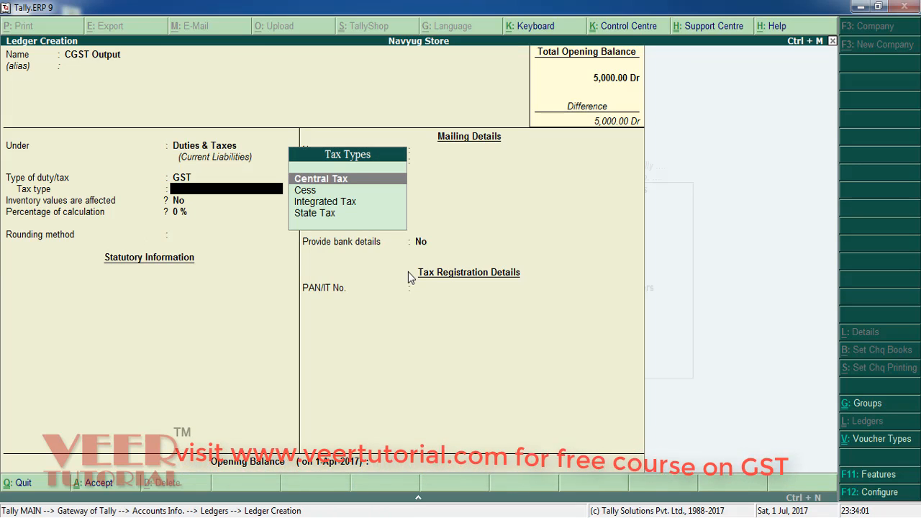
key(Down)
key(Down)
key(Up)
key(Up)
key(Return)
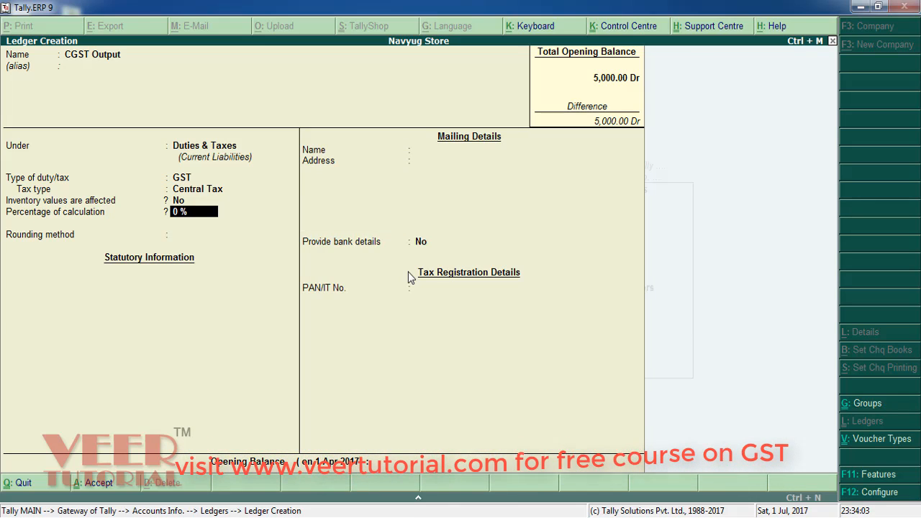
key(Return)
key(Return)
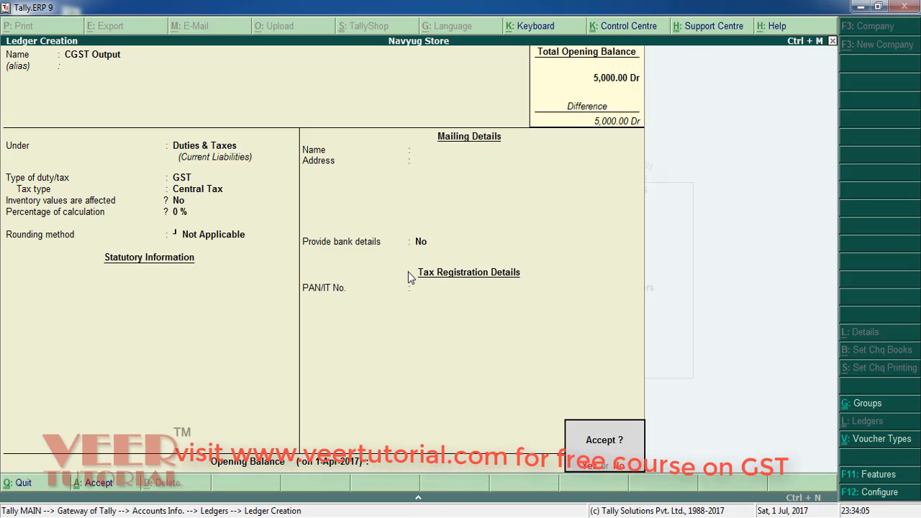
key(ctrl+a)
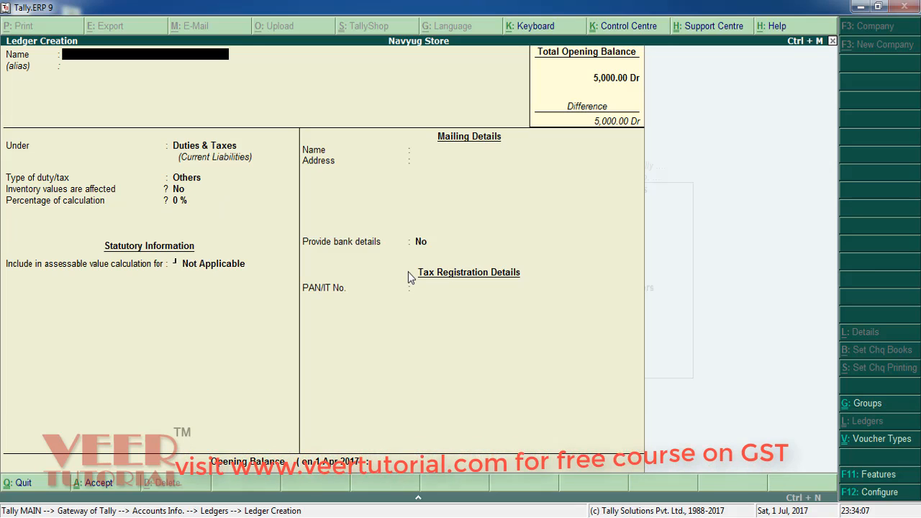
Leave ledger creation and return to the Gateway of Tally.
key(Return)
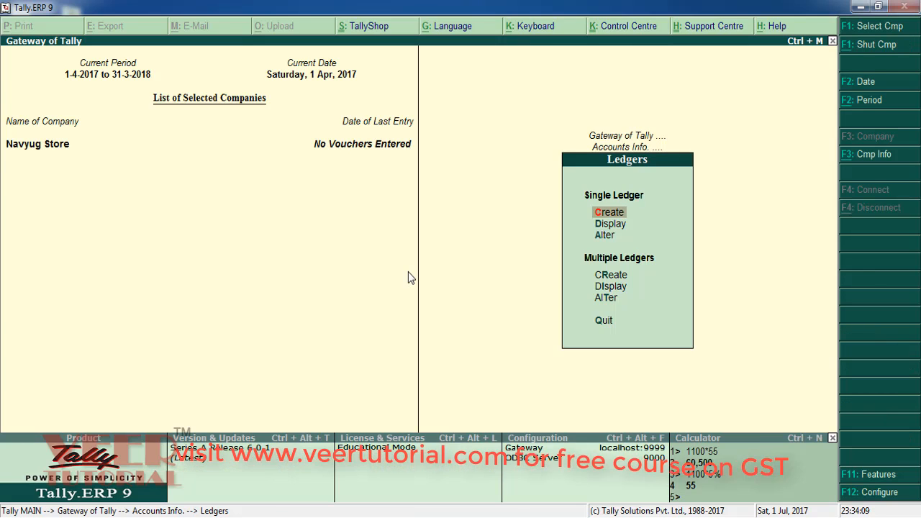
key(Escape)
key(Escape)
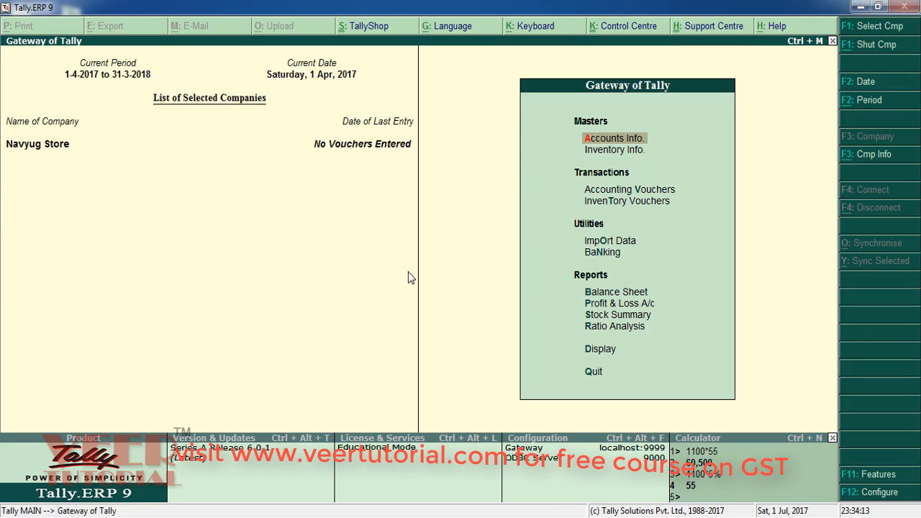
Start creating a new voucher type for Navyug Store and name it POS Sales.
key(Return)
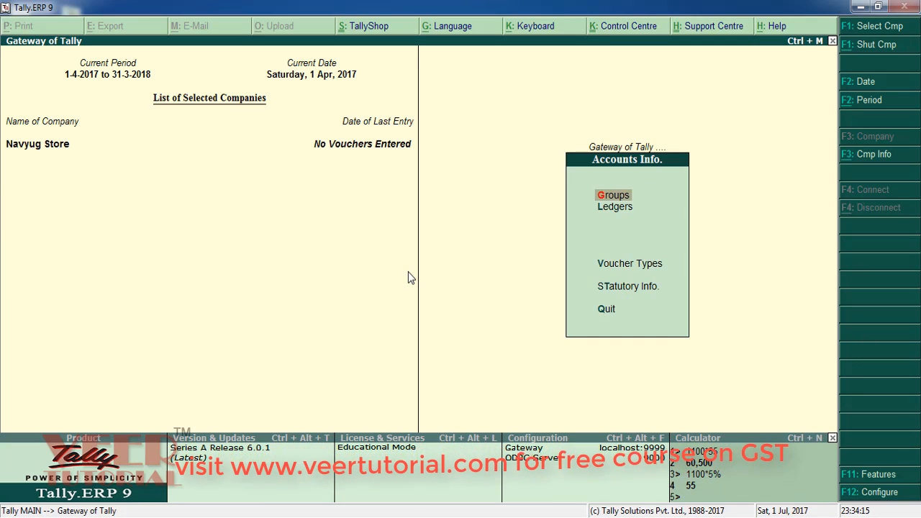
key(Down)
key(Down)
key(Down)
key(Up)
key(Return)
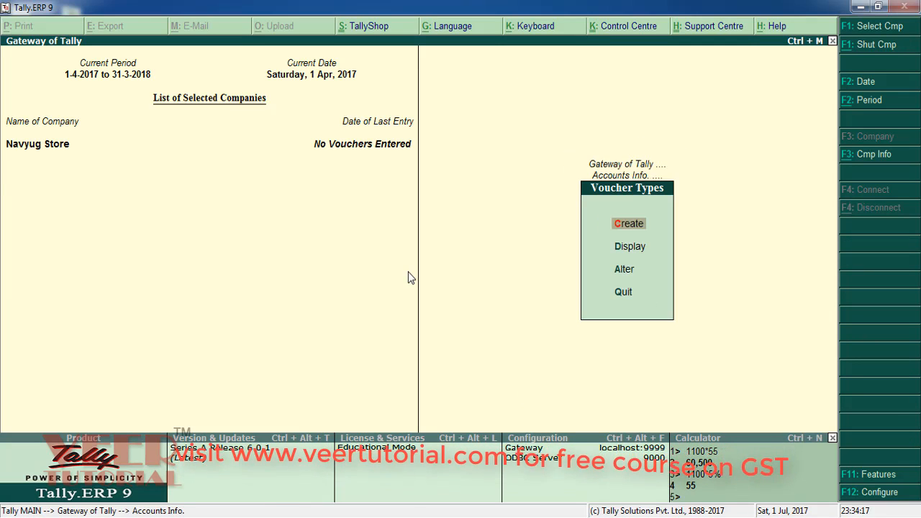
key(Return)
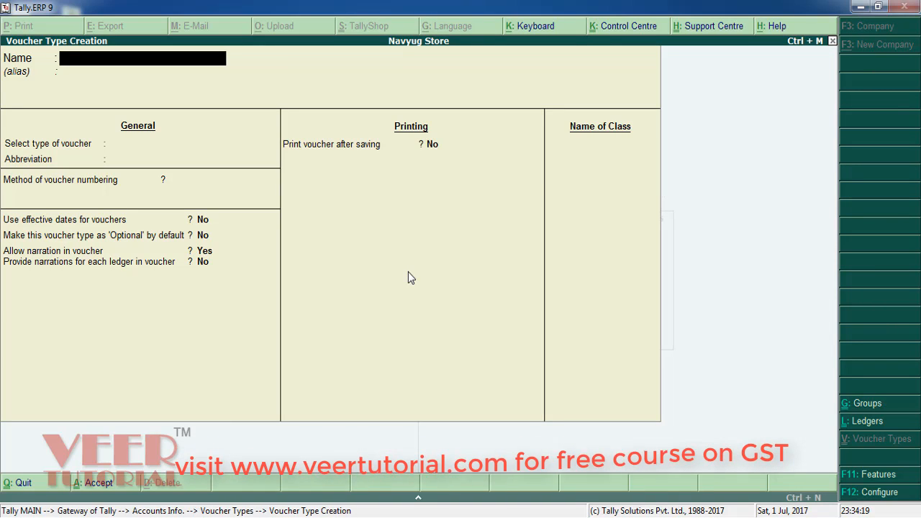
text(POS S)
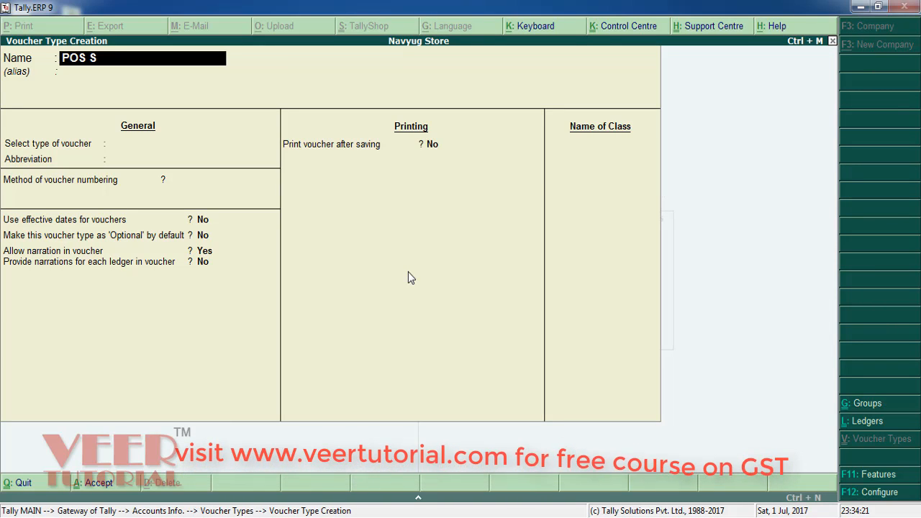
text(ales)
key(Return)
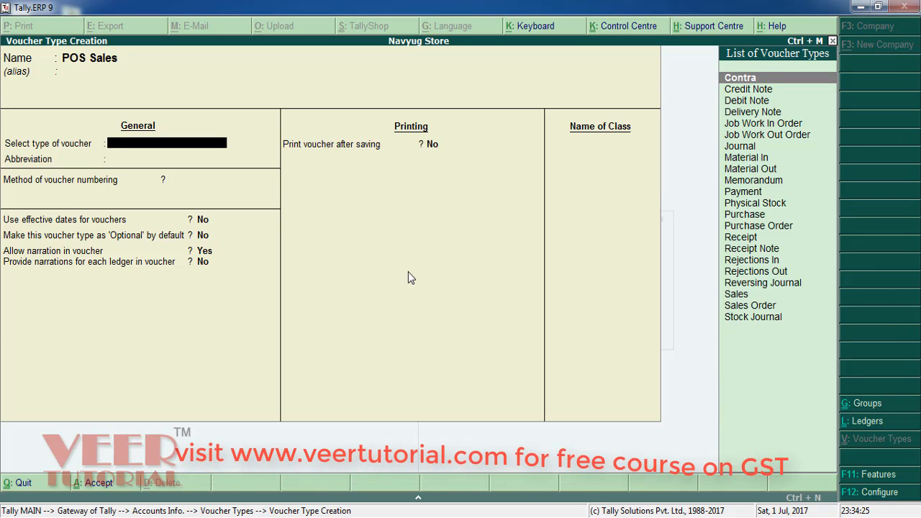
Base POS Sales on the Sales voucher type with Automatic numbering, enable advanced configuration, and keep starting number 1.
text(Sales)
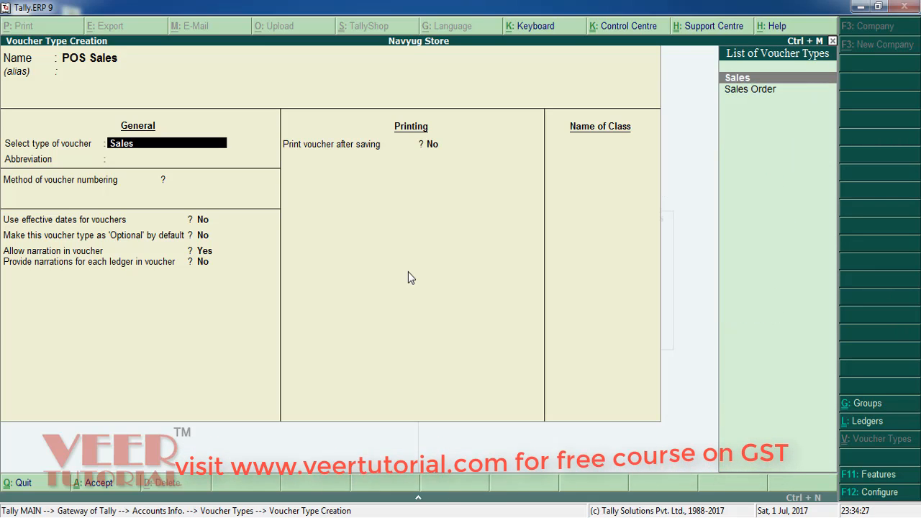
key(Return)
key(Return)
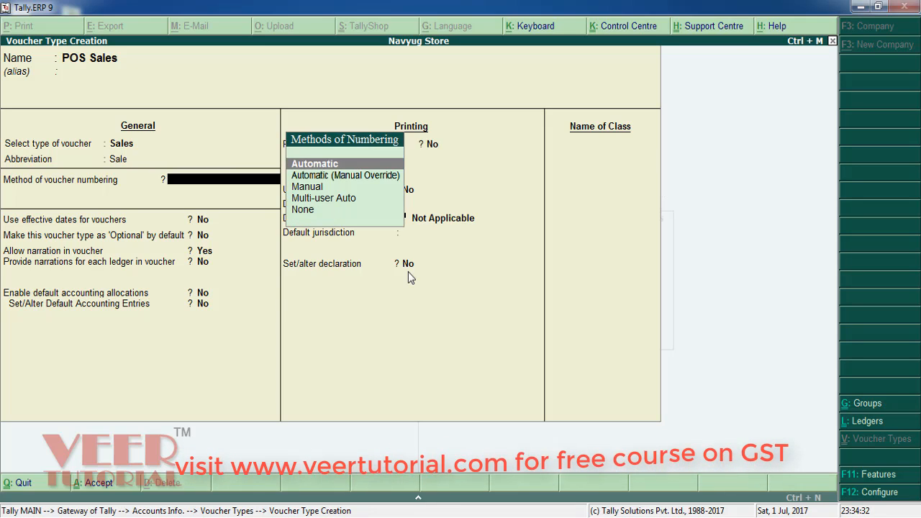
key(Return)
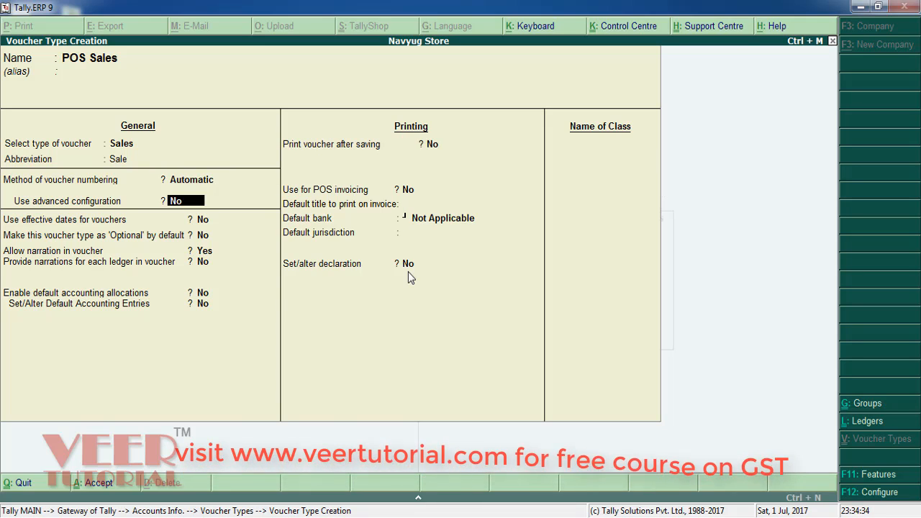
key(y)
key(Return)
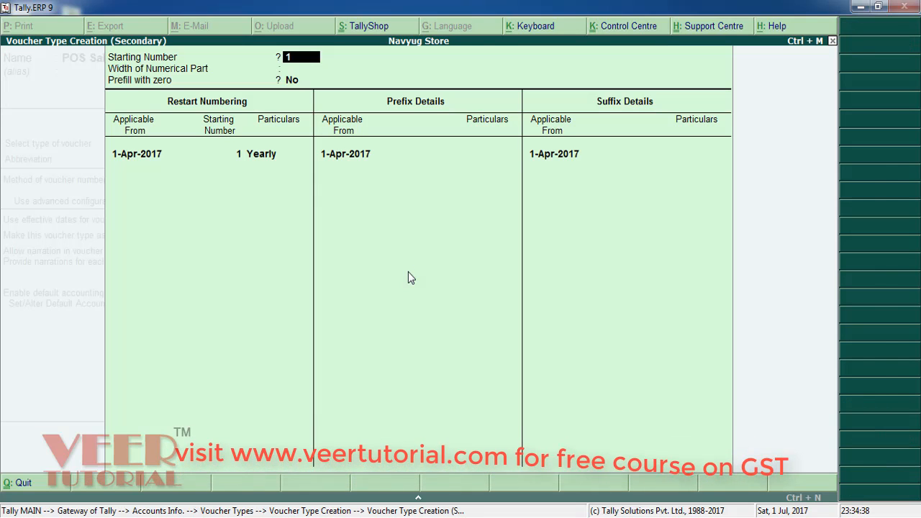
key(Return)
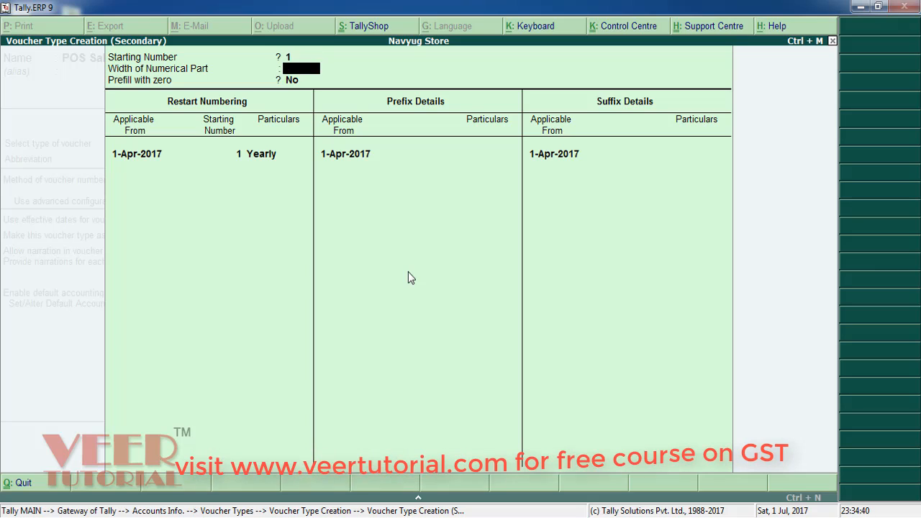
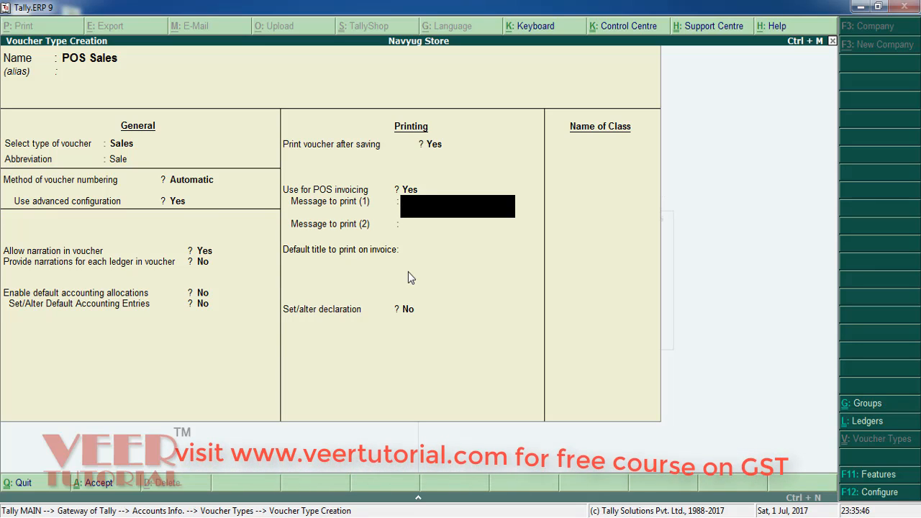
Set the POS invoice's first printed message to "happy selling" and the second to "please come for more discount".
text(ha)
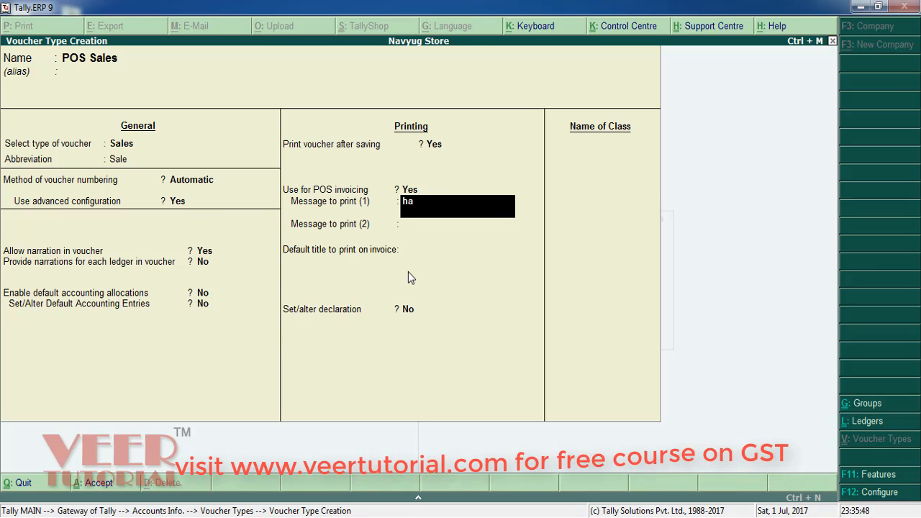
text(ppy selling)
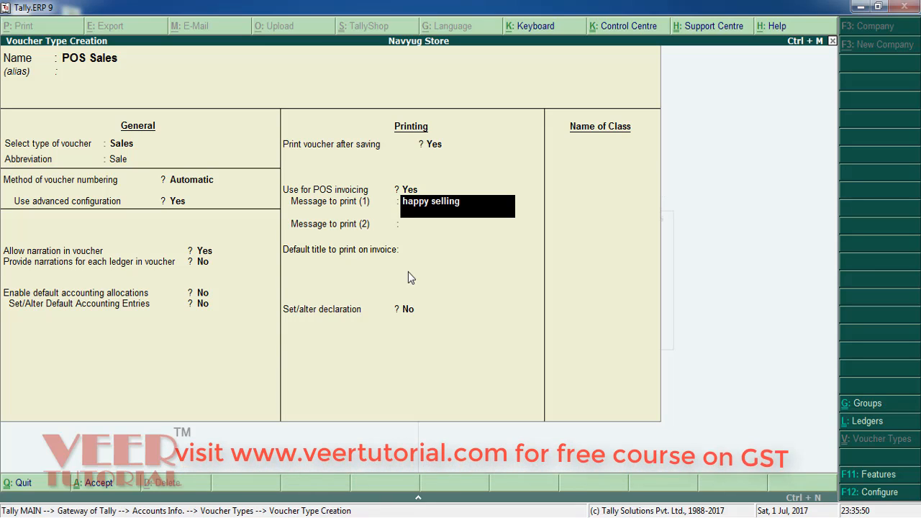
key(Return)
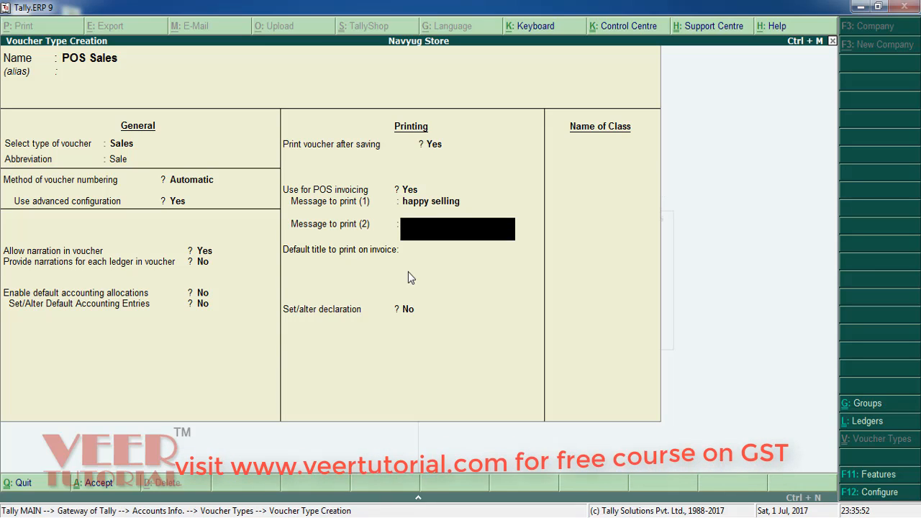
text(please co)
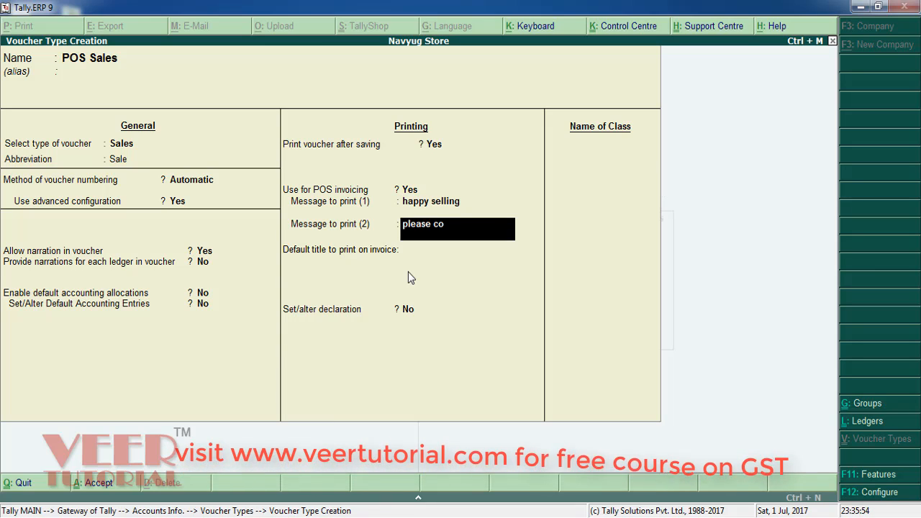
text(me for m)
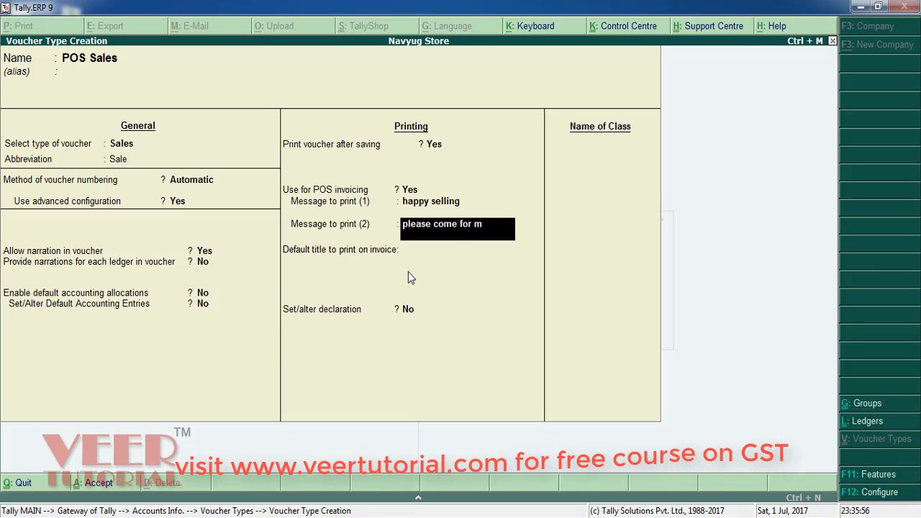
text(ore discount)
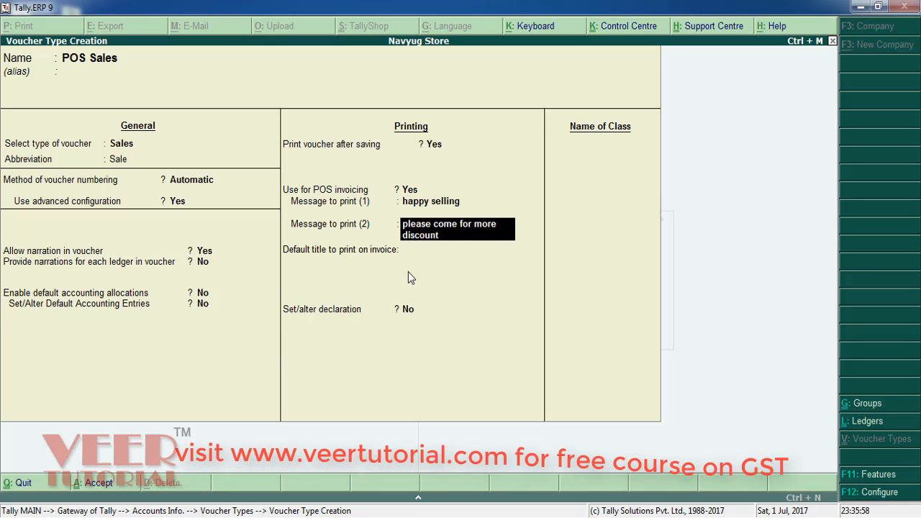
key(Return)
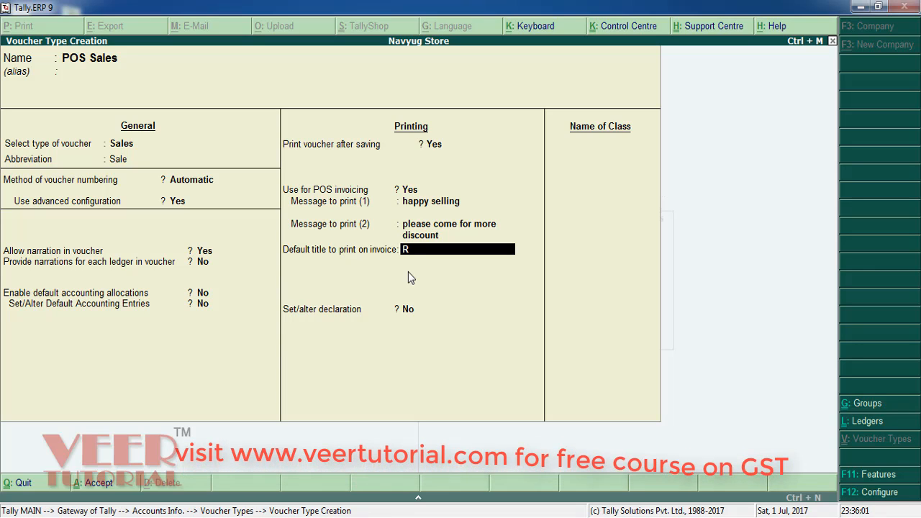
Set the invoice's default print title to Retail, enable the declaration, and accept its default text.
key(Return)
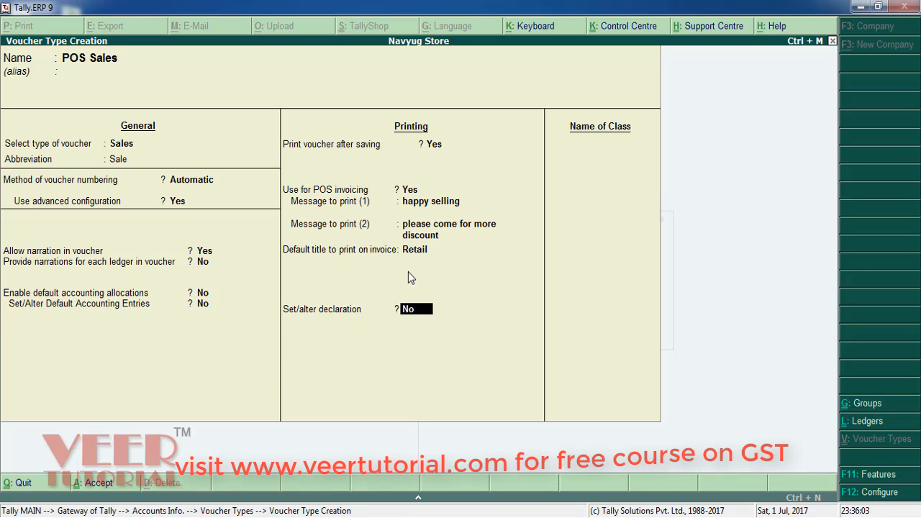
text(yes)
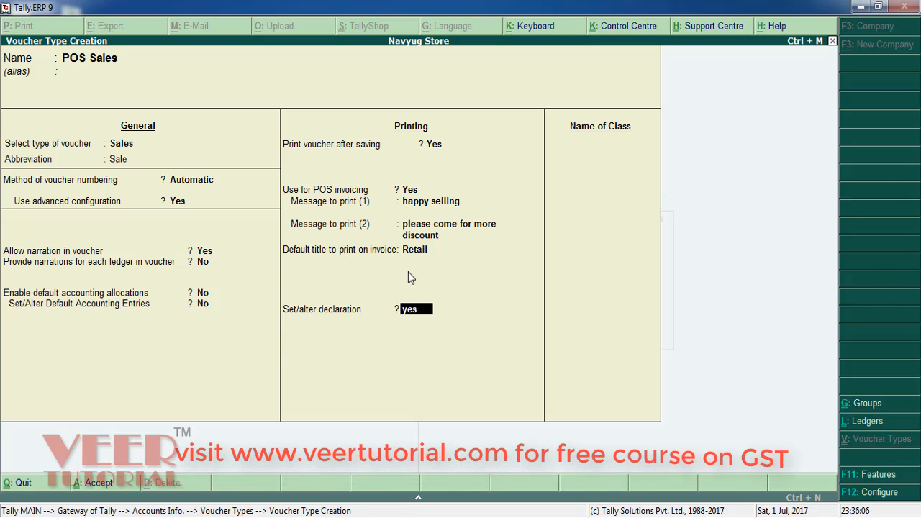
key(Return)
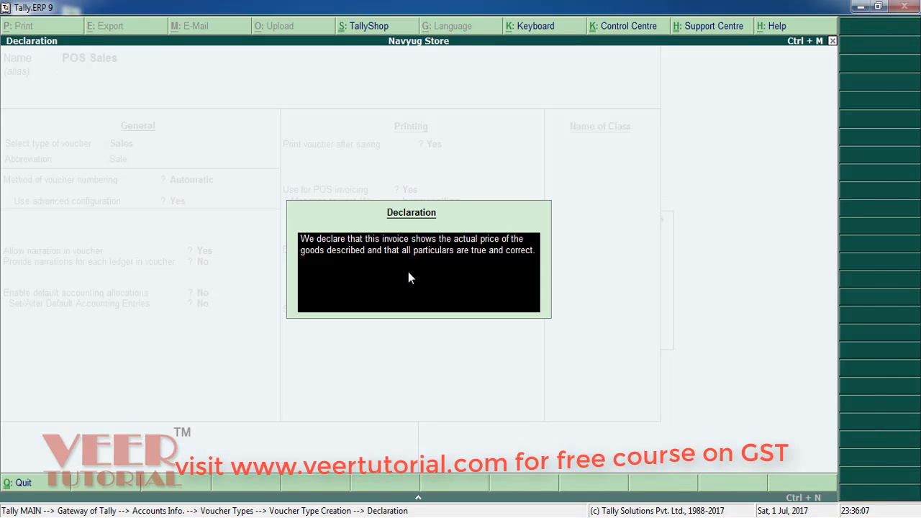
key(Return)
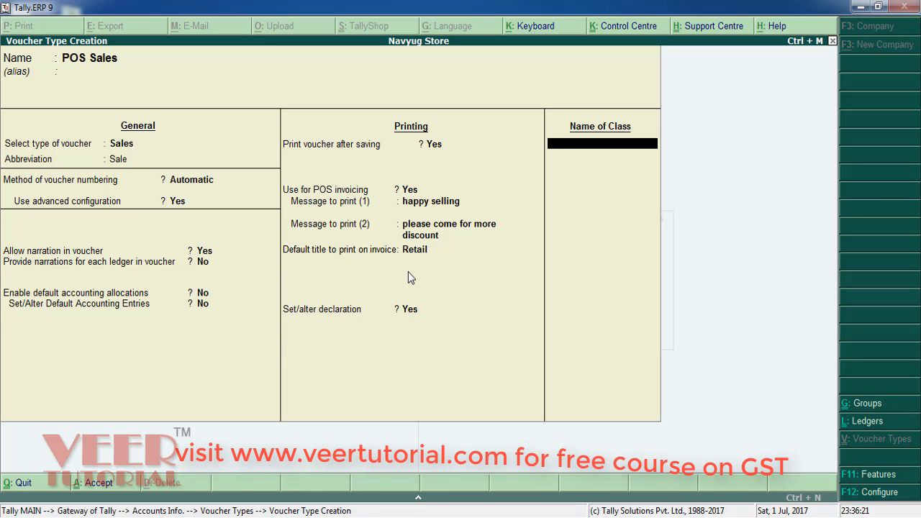
Add a voucher class named POS and disable its gift voucher, credit/debit card and cheque/DD payments.
text(POS)
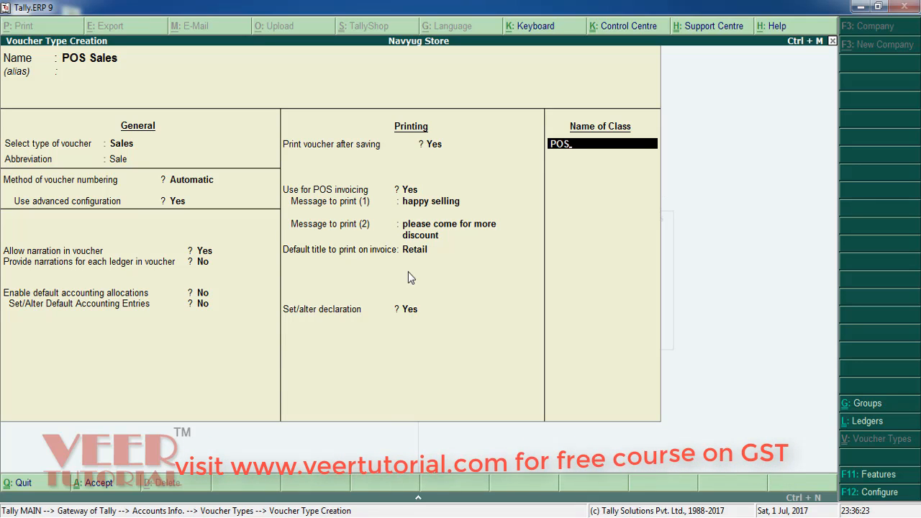
key(Return)
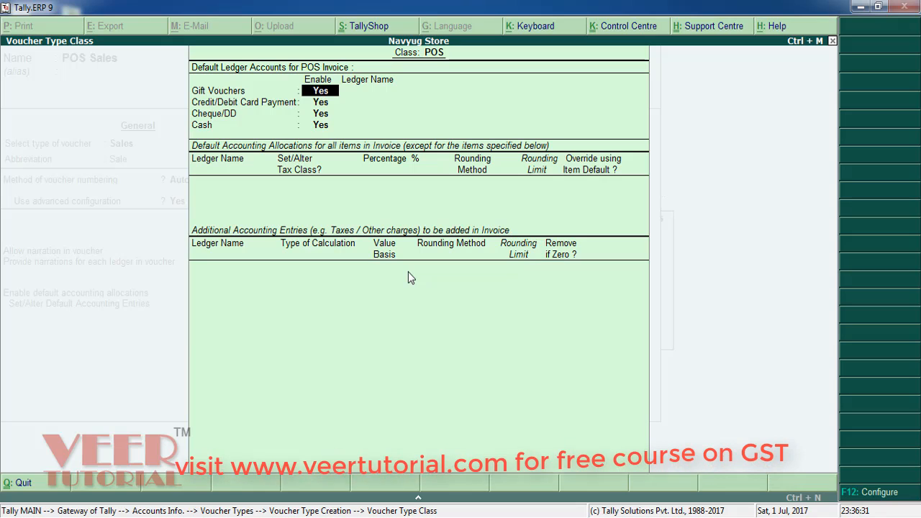
key(Return)
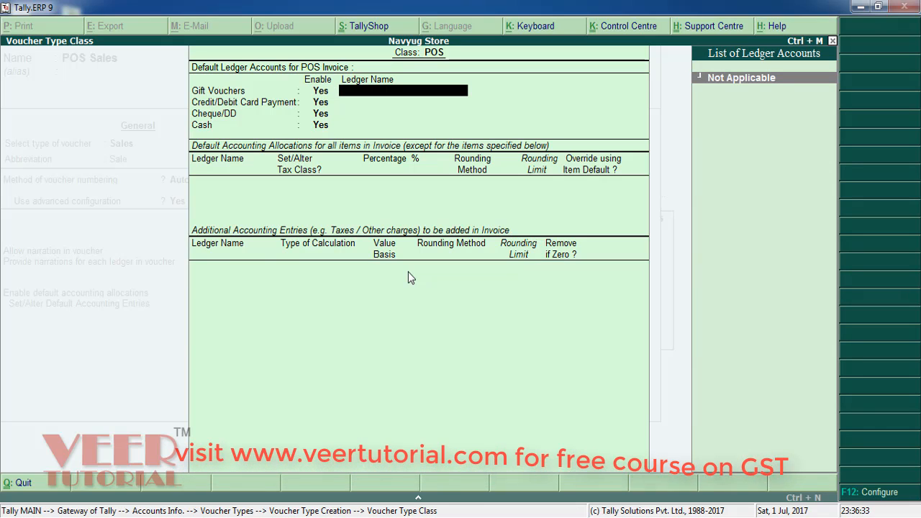
key(BackSpace)
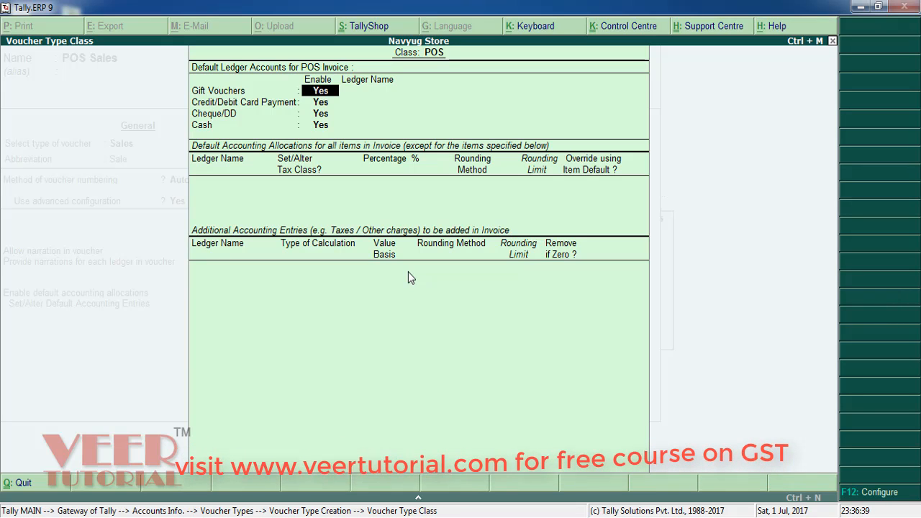
text(n)
key(Return)
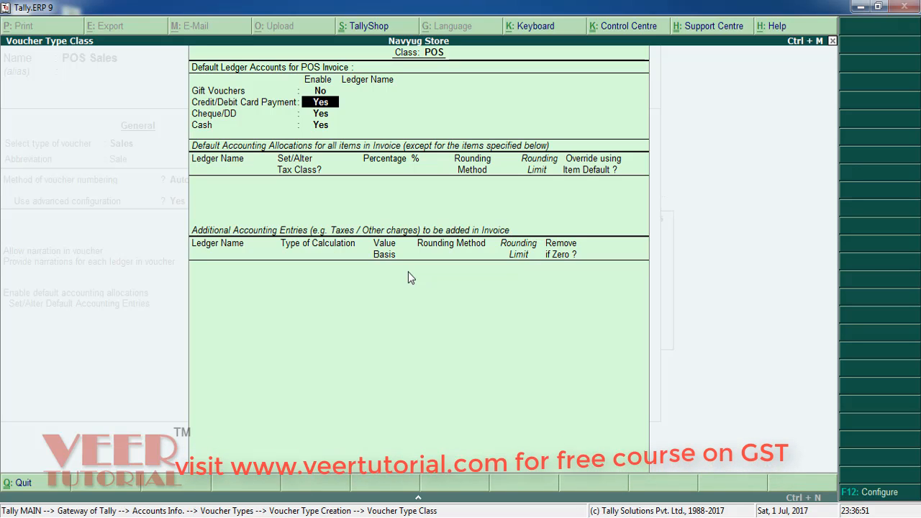
text(n)
key(Return)
text(n)
key(Return)
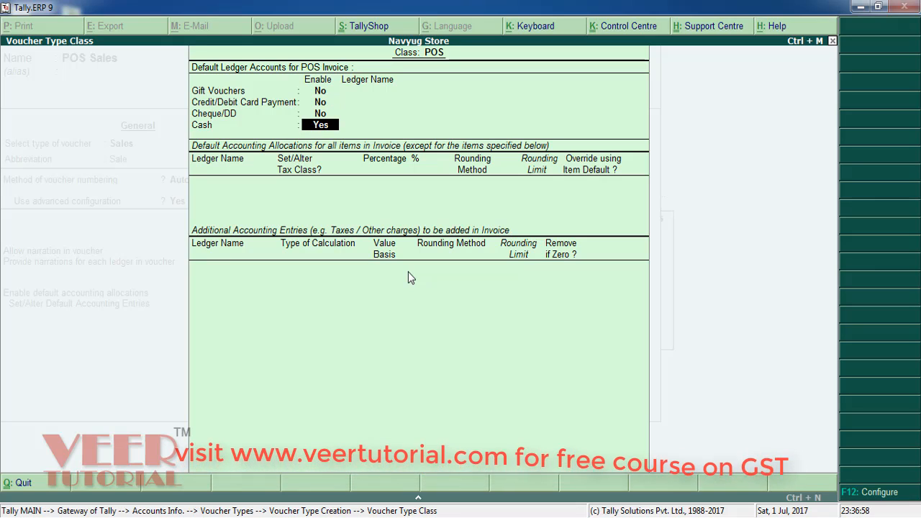
Keep cash payment enabled for the POS class and assign the Cash ledger to it.
key(Return)
key(Down)
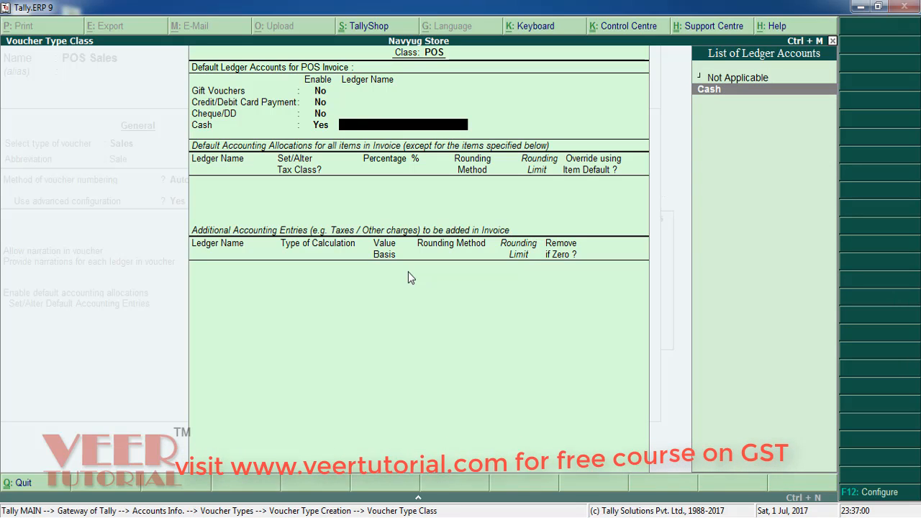
key(Return)
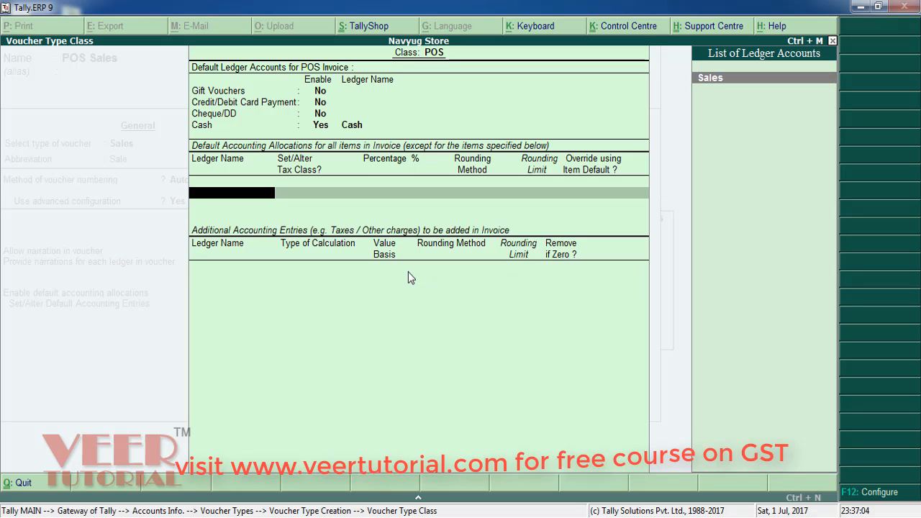
Allocate all invoice items to the Sales ledger at 100%, with tax class setting and item-default override left at No.
key(Return)
key(Return)
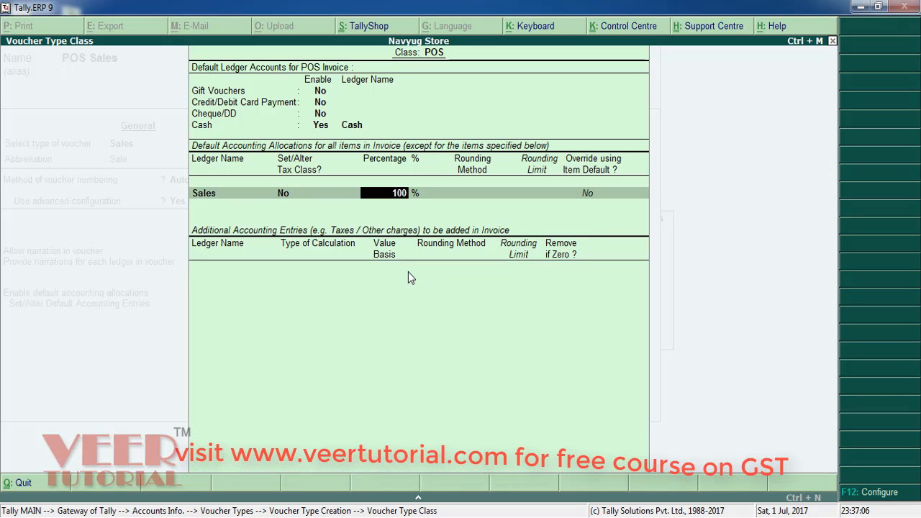
key(Return)
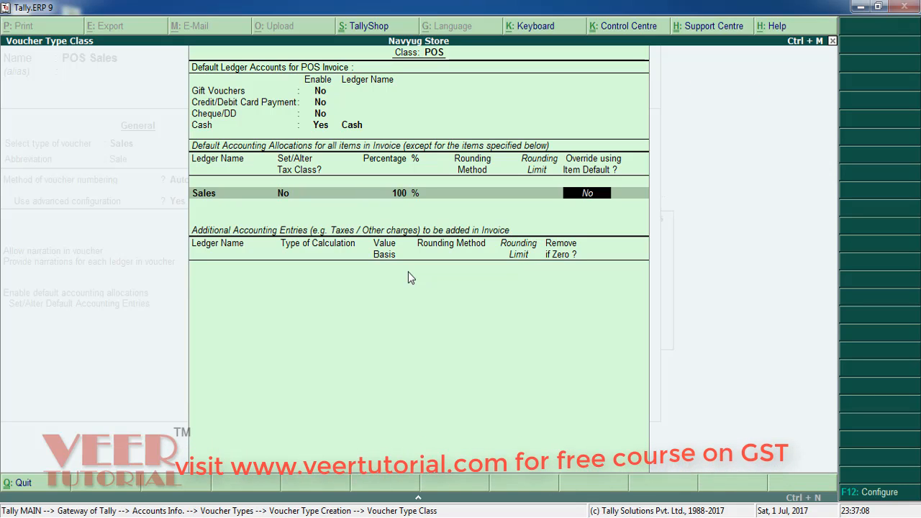
key(Return)
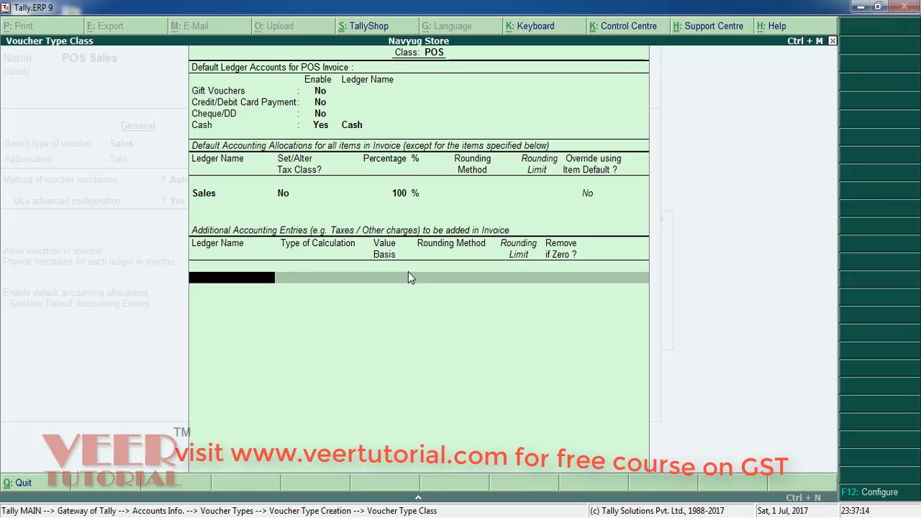
Add the SGST Output and CGST Output ledgers as additional accounting entries of the POS class, removed if zero.
text(Sg)
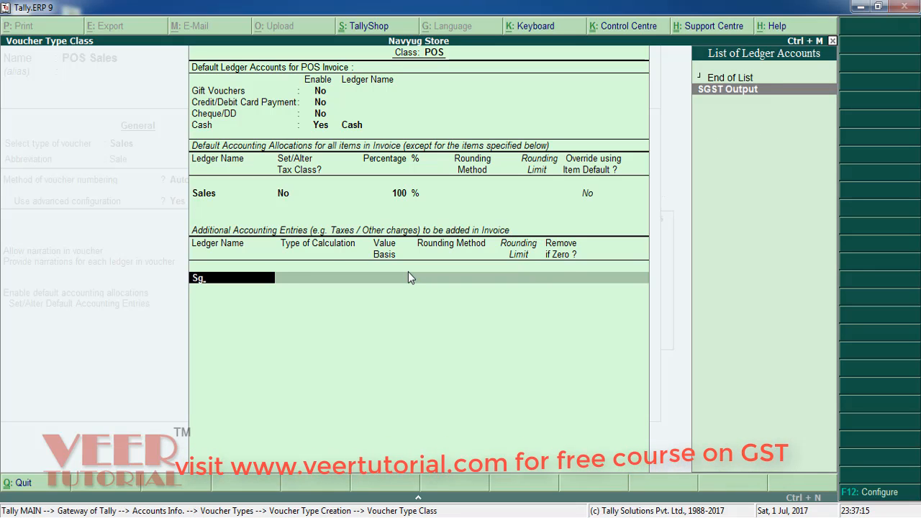
key(Return)
key(Return)
text(Cg)
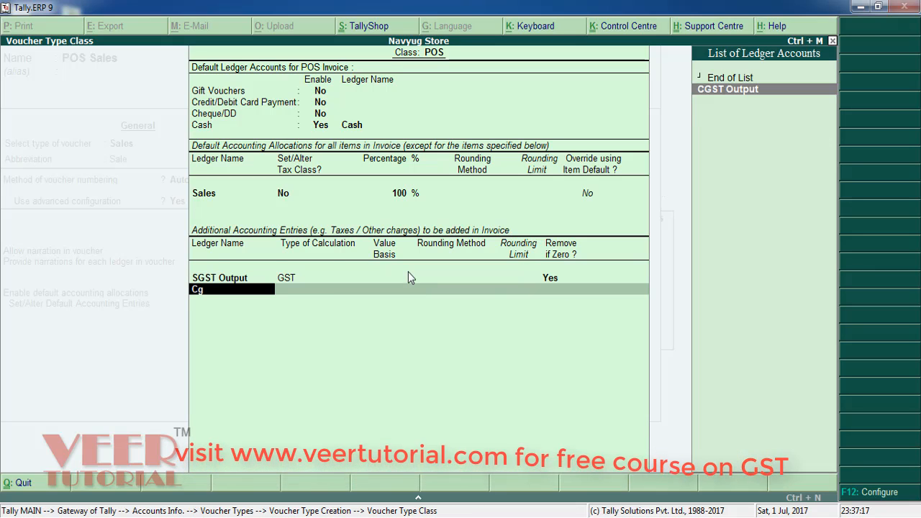
key(Return)
key(Return)
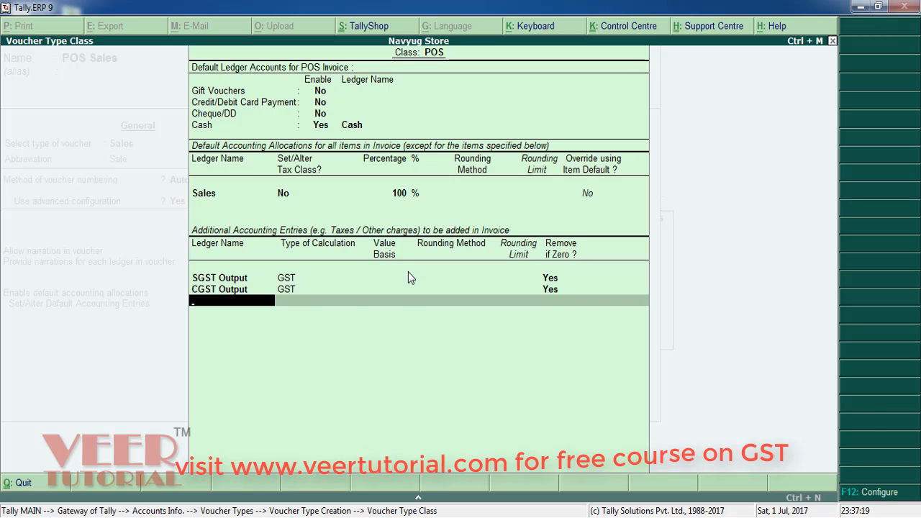
Save the POS class and the POS Sales voucher type, and return to the Gateway of Tally.
key(Return)
key(Return)
key(Return)
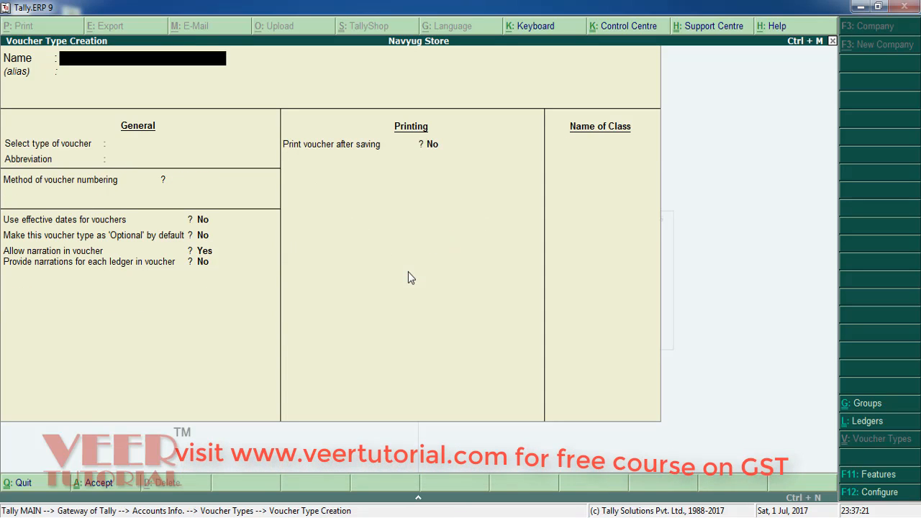
key(Escape)
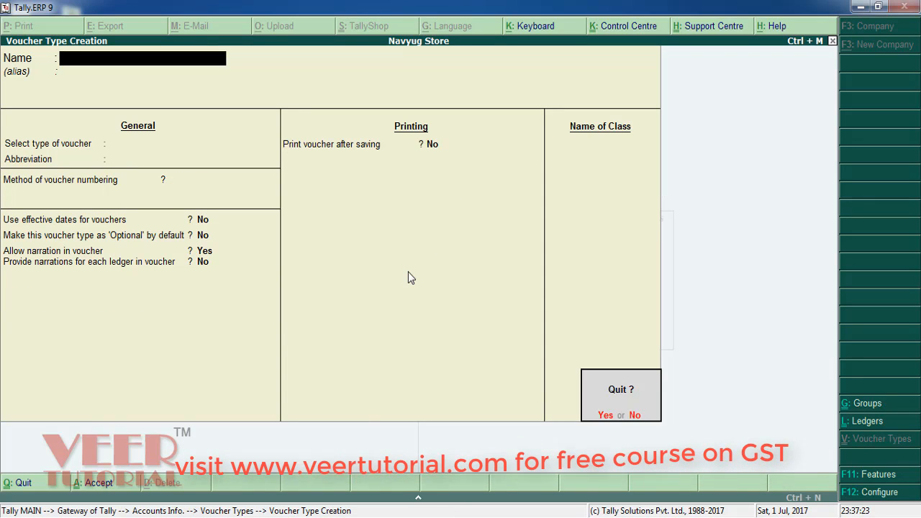
key(Return)
key(Escape)
key(Escape)
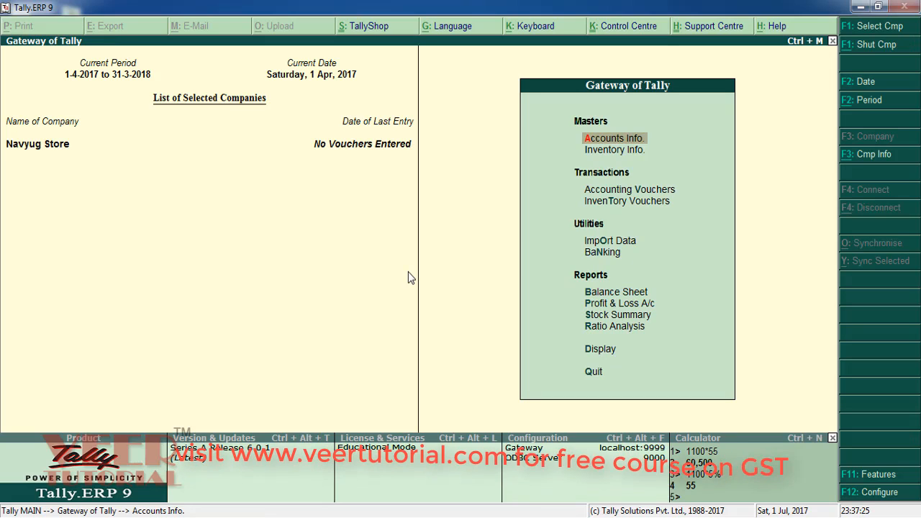
Open the POS Sales voucher type for alteration.
key(Return)
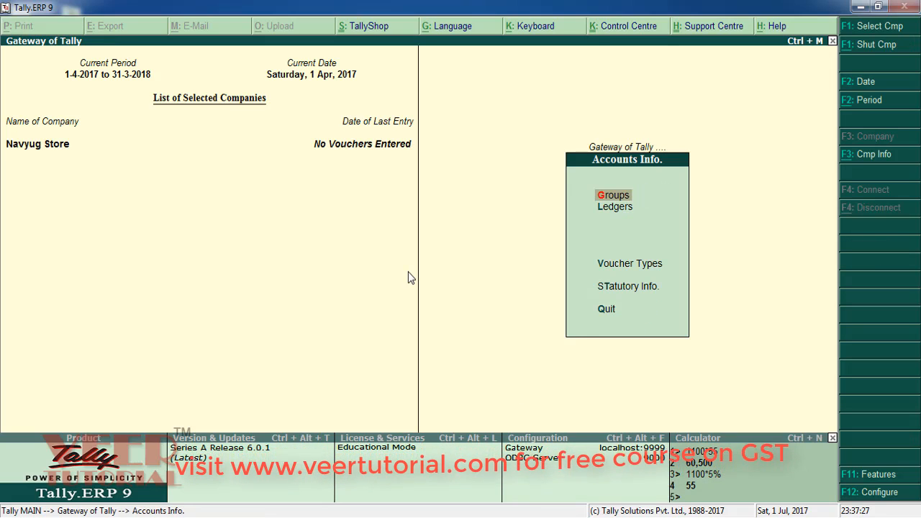
key(Down)
key(Down)
key(Return)
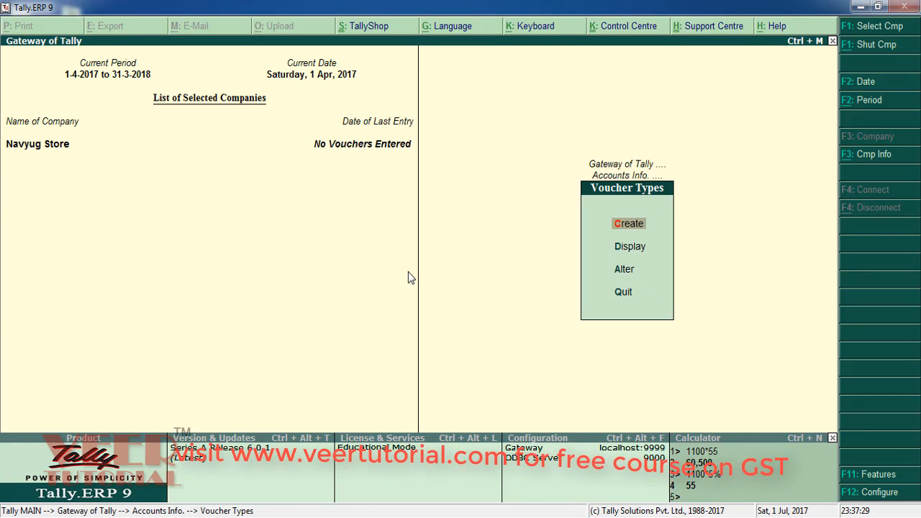
key(Down)
key(Down)
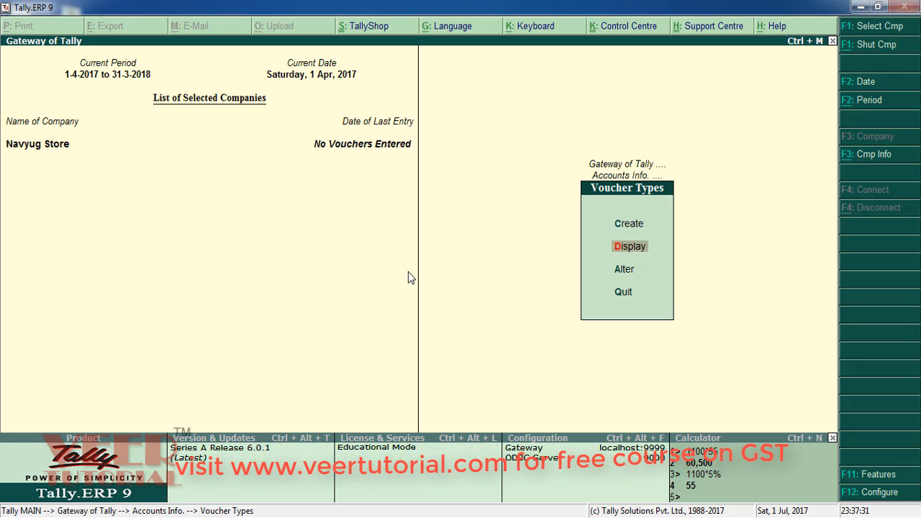
key(Return)
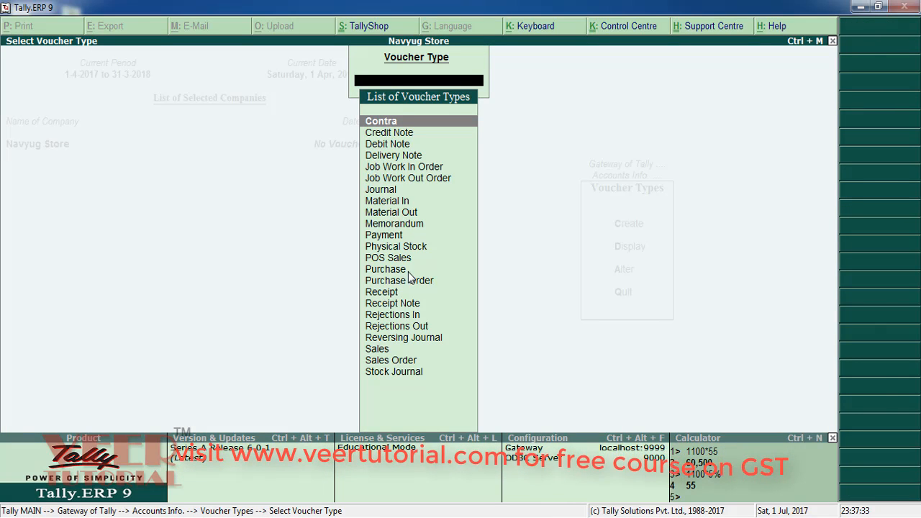
text(po)
key(Return)
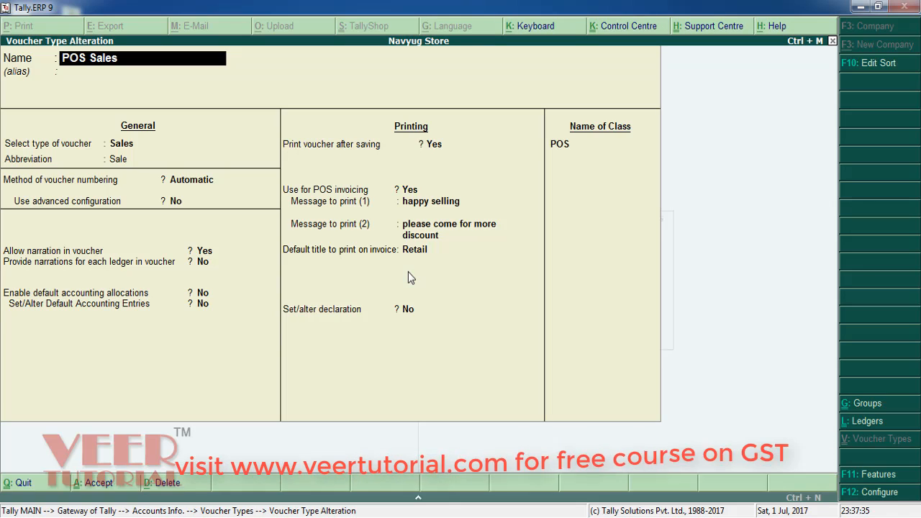
Enable advanced numbering configuration for POS Sales, keeping starting number 1, numerical width 5 and zero prefilling.
key(Return)
key(Return)
key(Return)
key(y)
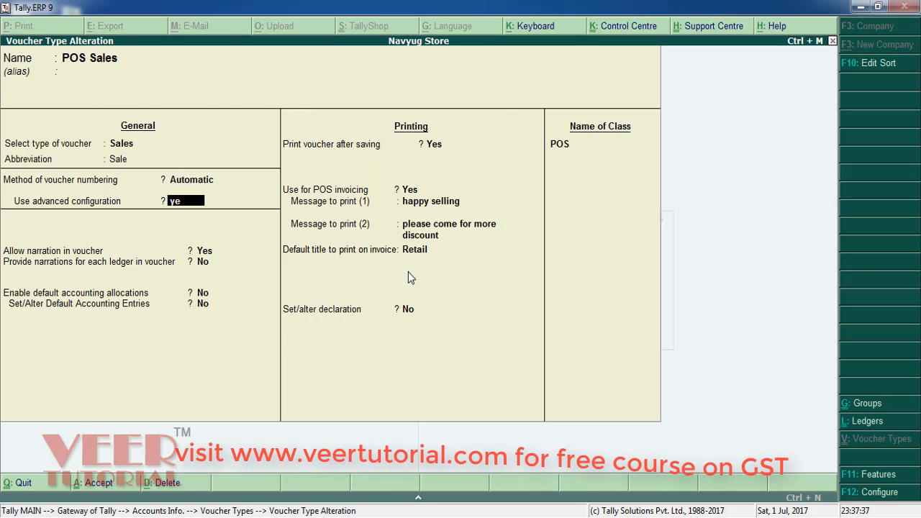
key(Return)
key(Return)
key(Return)
key(Return)
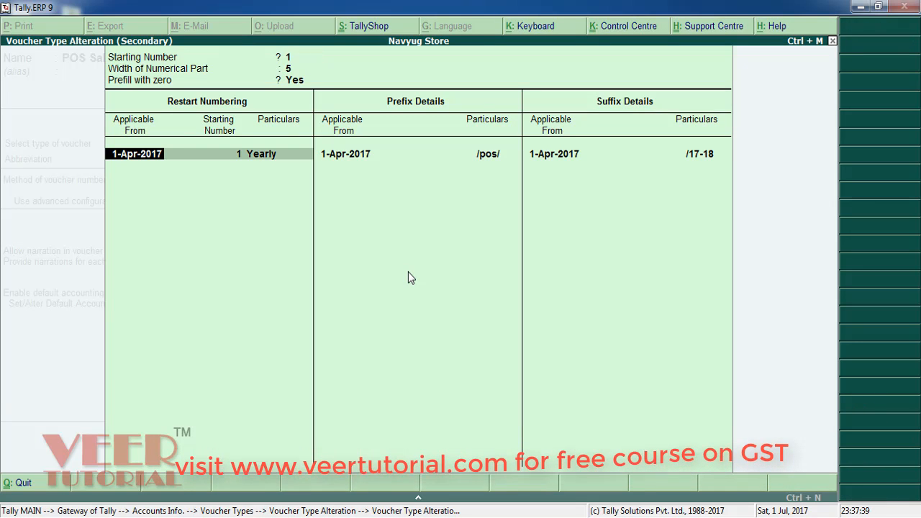
Set restart numbering to apply from 1-7-17, keeping starting number 1 and yearly periodicity.
text(1-7-)
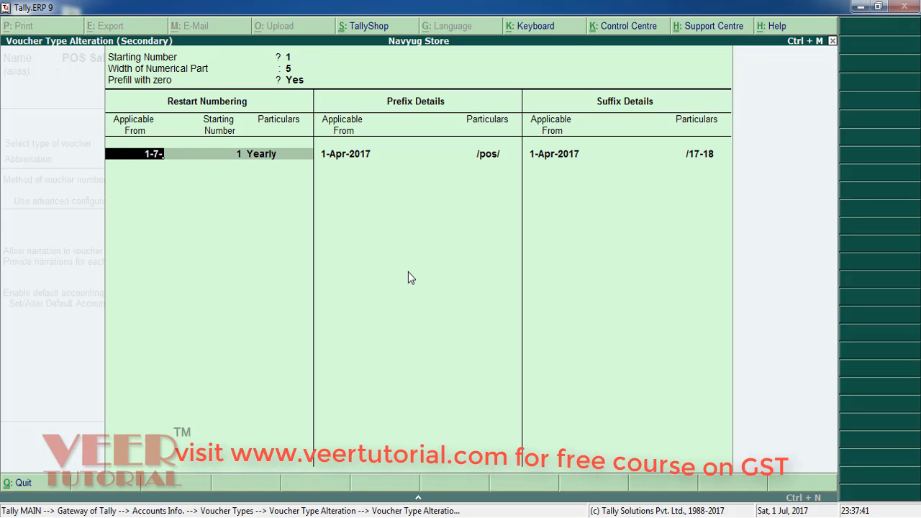
text(17)
key(Return)
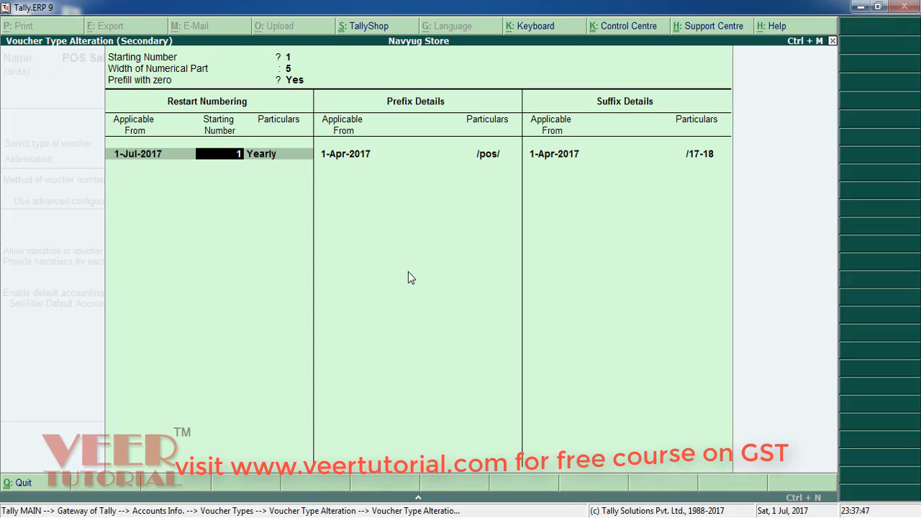
key(Return)
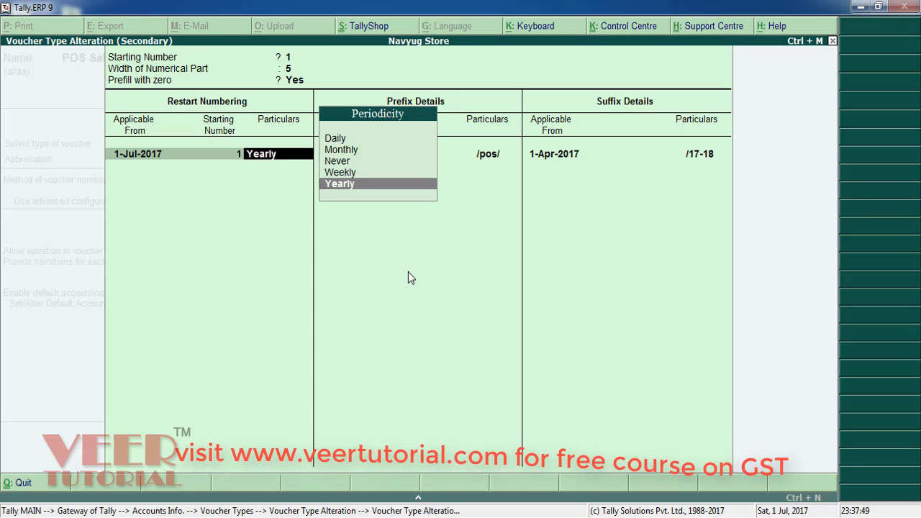
key(Return)
key(Return)
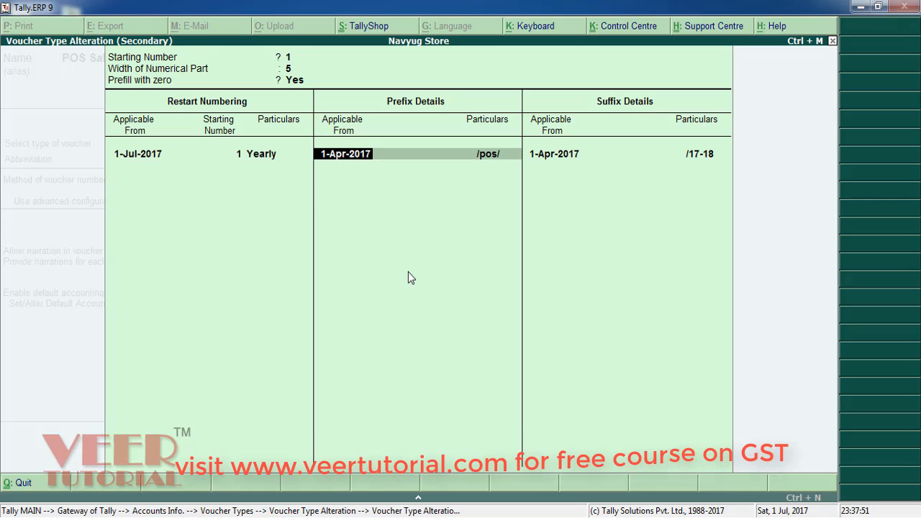
Make the /pos/ number prefix applicable from 1-7-17.
text(1-7-17)
key(Return)
key(Return)
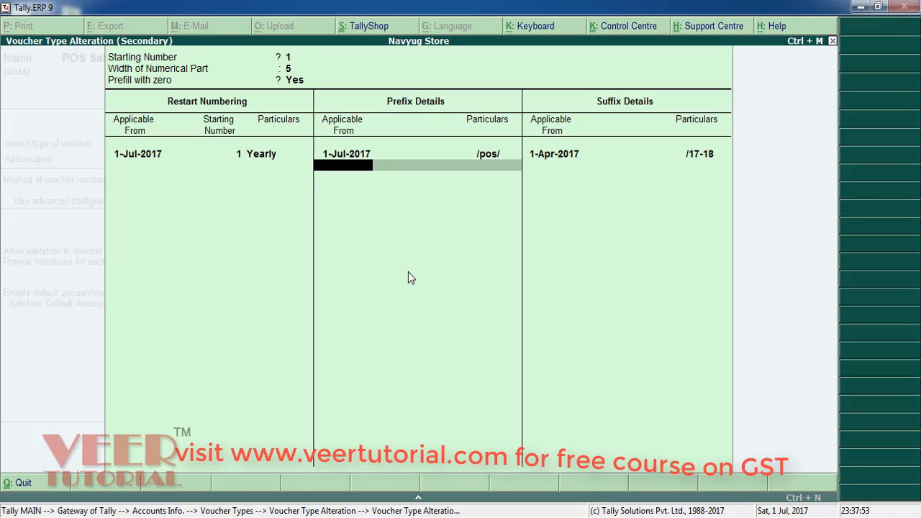
key(Return)
Make the /17-18 number suffix applicable from 1-7-17 and save the altered voucher type.
text(1-)
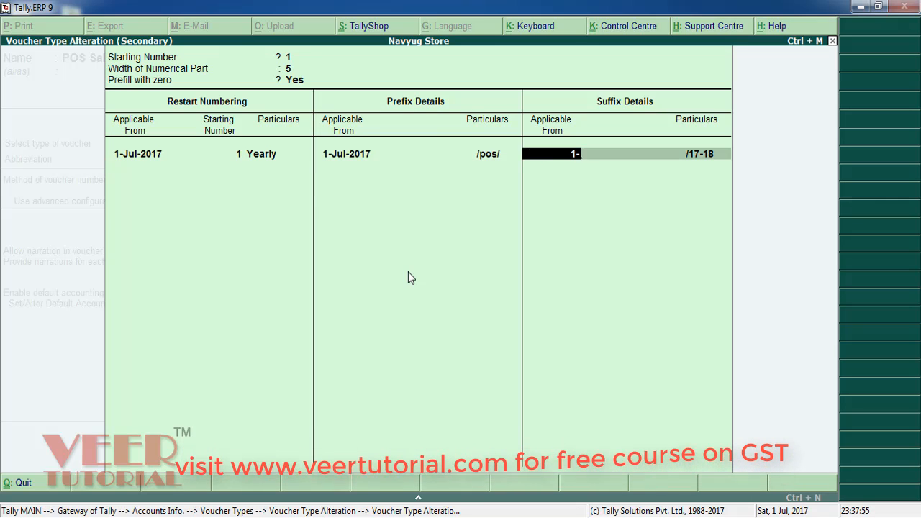
text(7-17)
key(Return)
key(Return)
key(Return)
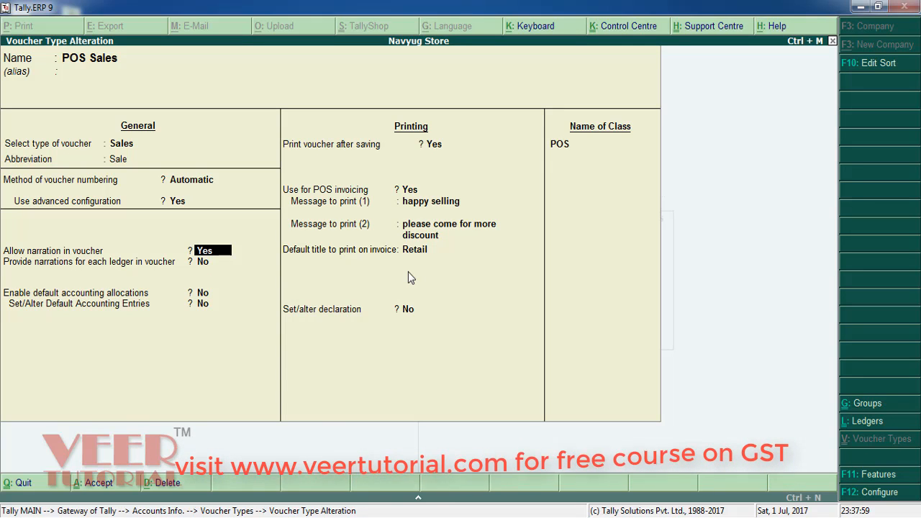
key(ctrl+a)
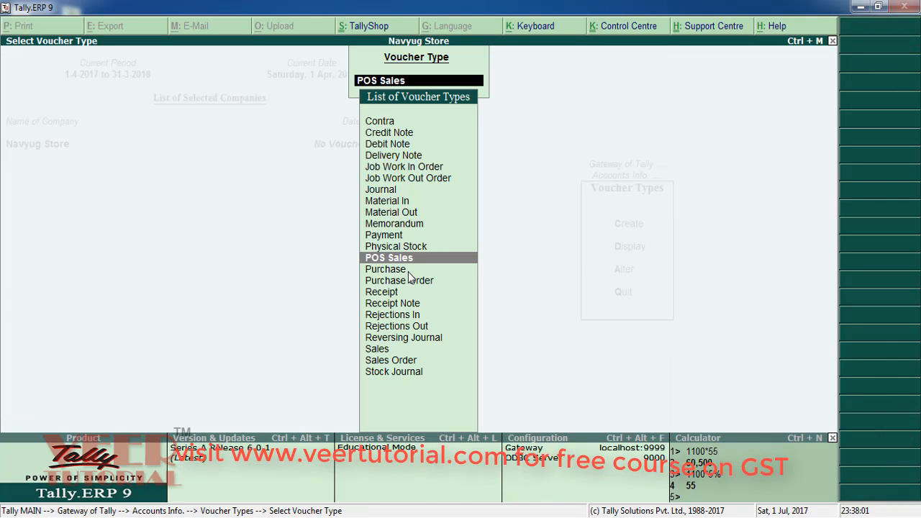
Leave the voucher type masters, start a new accounting voucher and set its date to 1-7-17.
key(Escape)
key(Escape)
key(Escape)
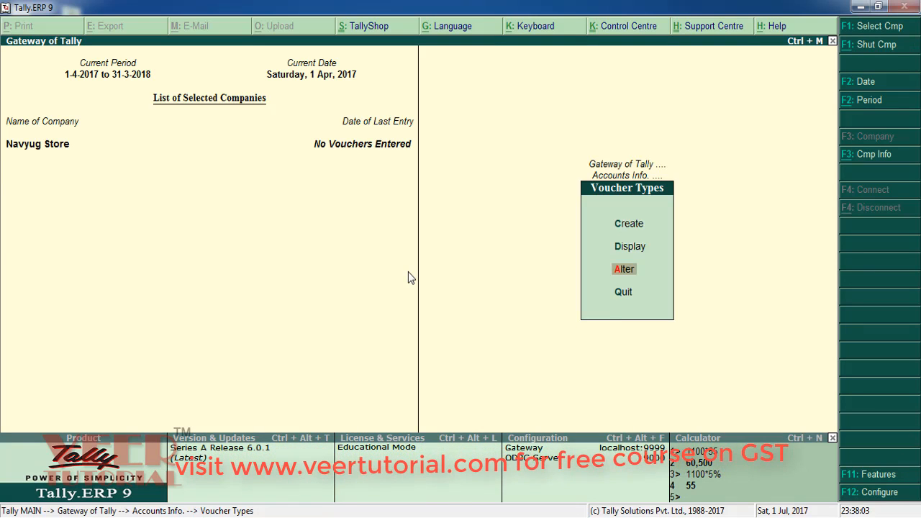
key(Down)
key(Down)
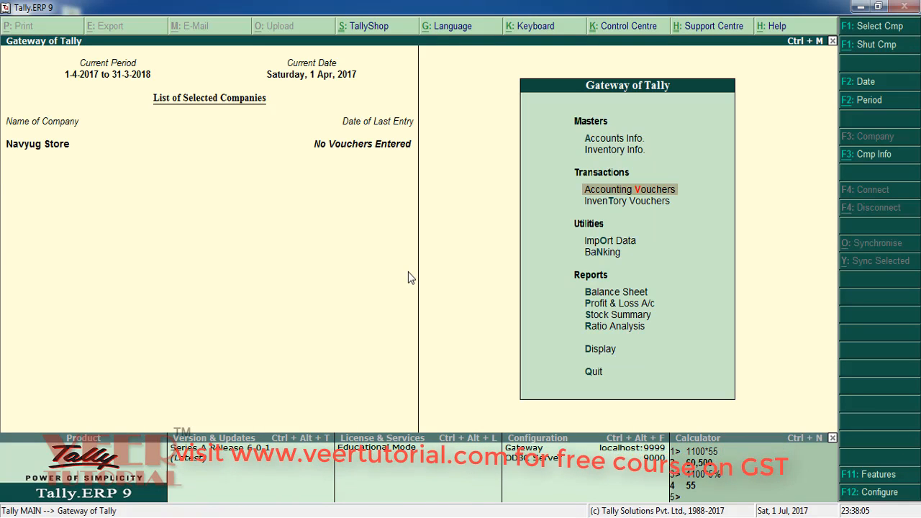
key(Return)
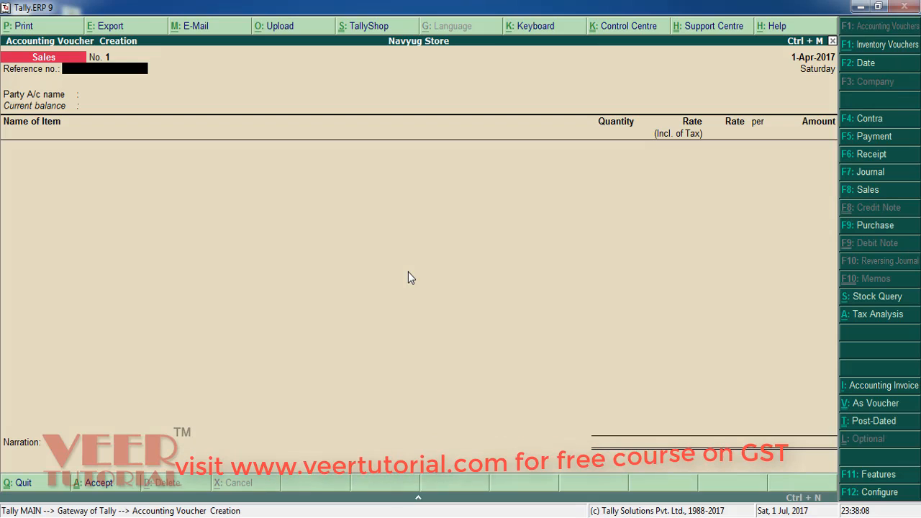
key(F2)
text(1-)
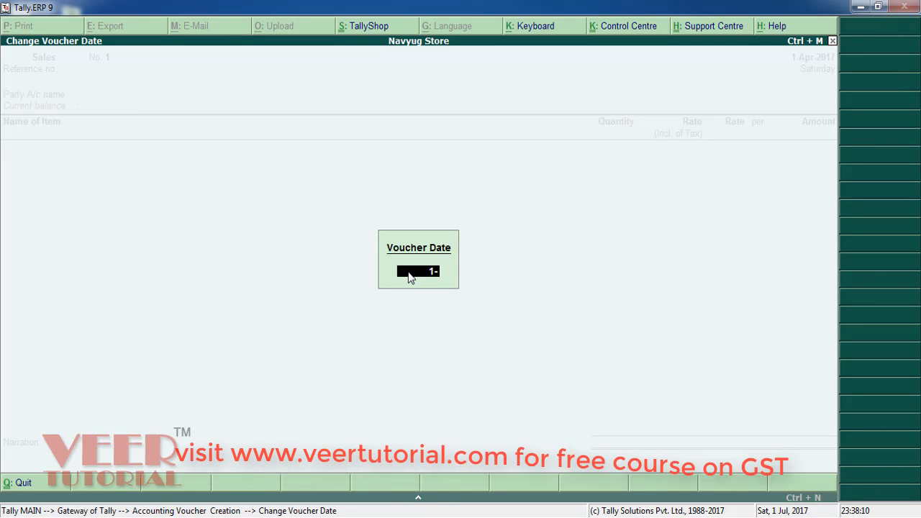
text(7-17)
key(Return)
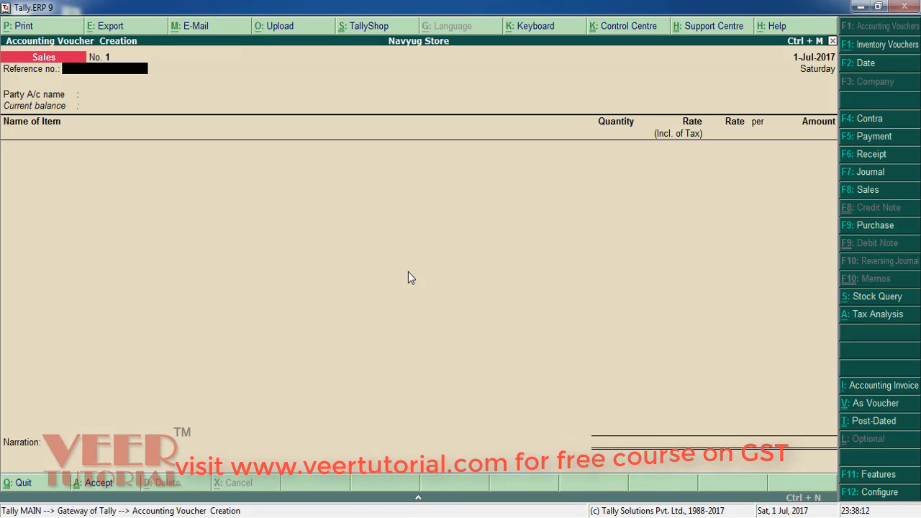
Switch the sales voucher to the POS Sales type with the POS class.
click(864, 193)
key(Up)
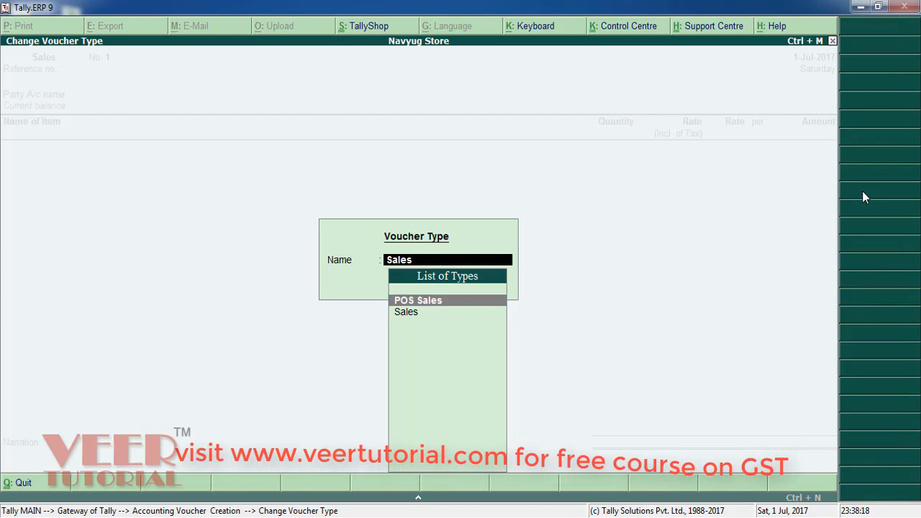
key(Return)
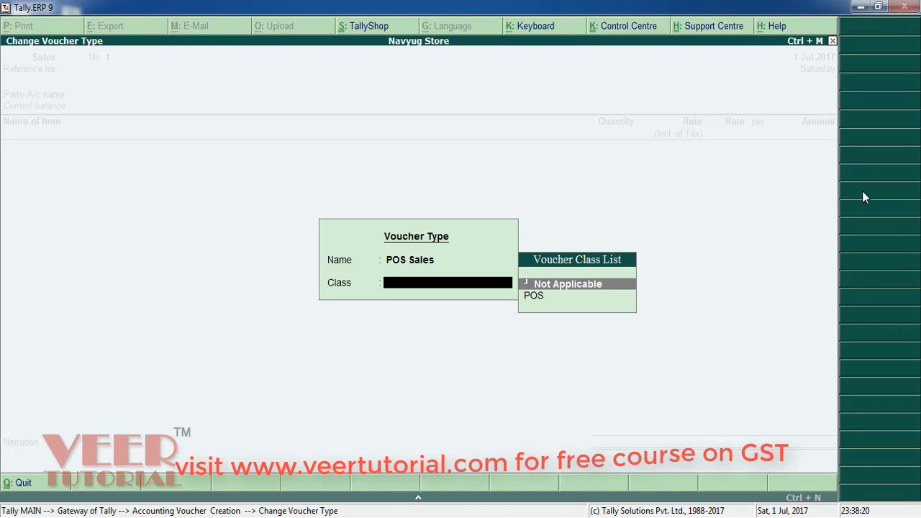
key(Down)
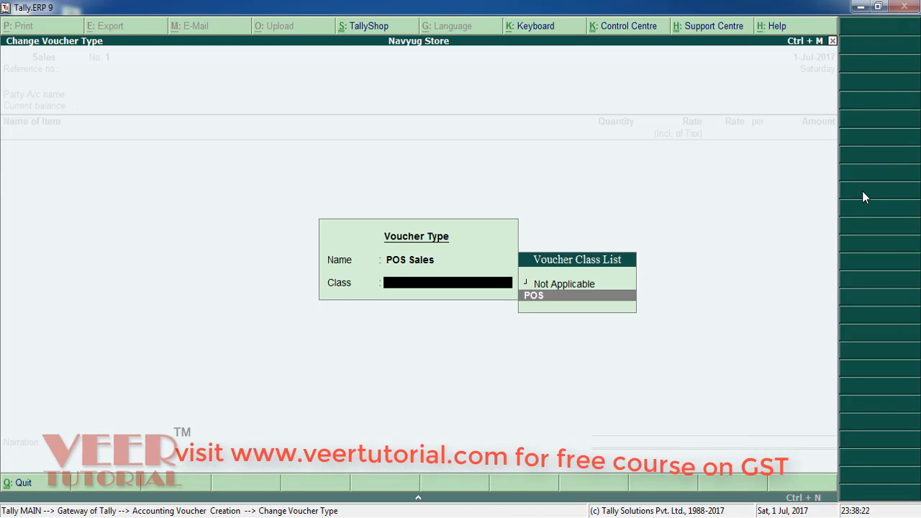
key(Return)
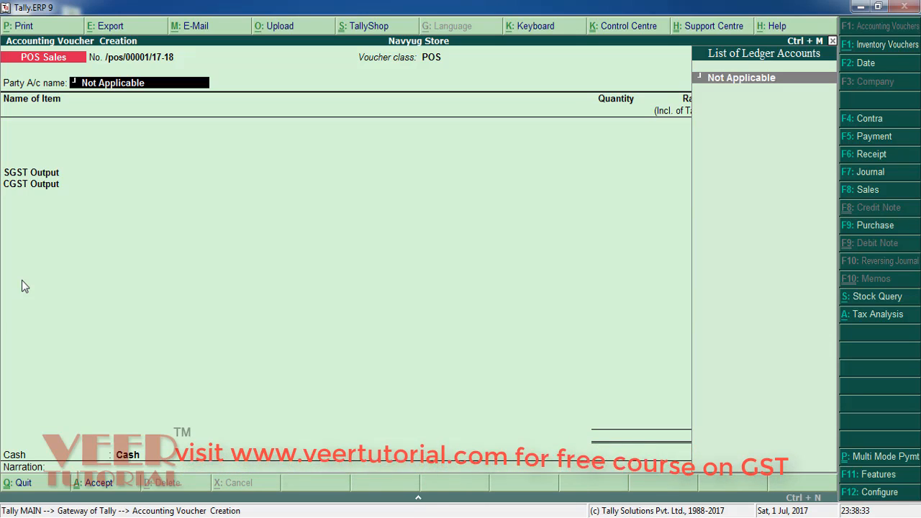
In the POS invoice configuration, enable supplementary details, keep additional item descriptions off, and set skipping quantity to No.
key(F12)
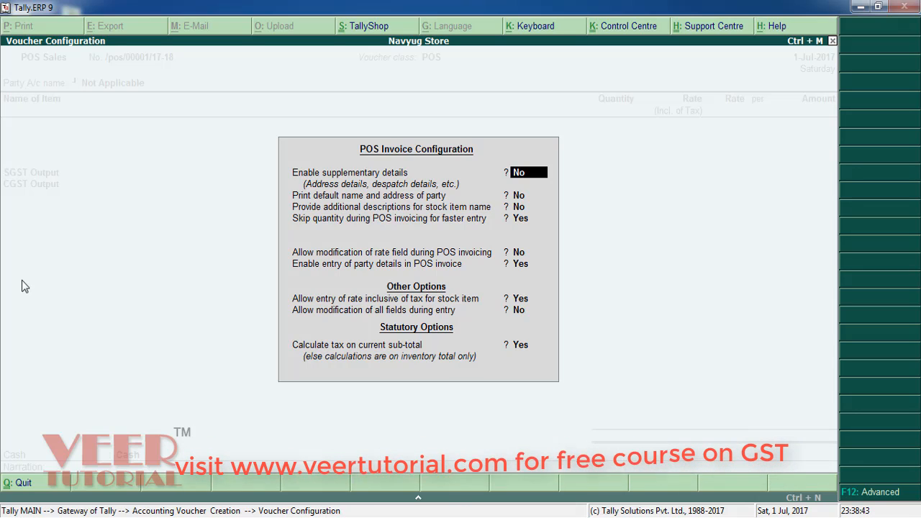
text(yes)
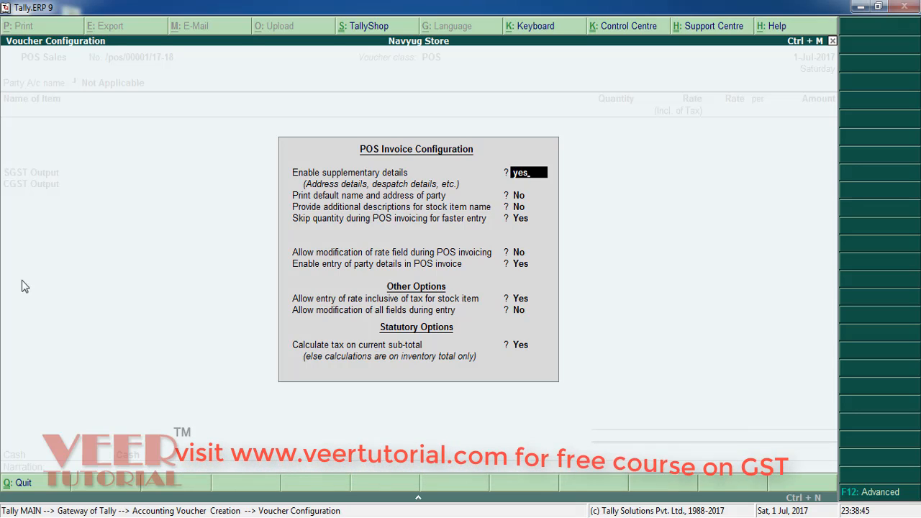
key(Return)
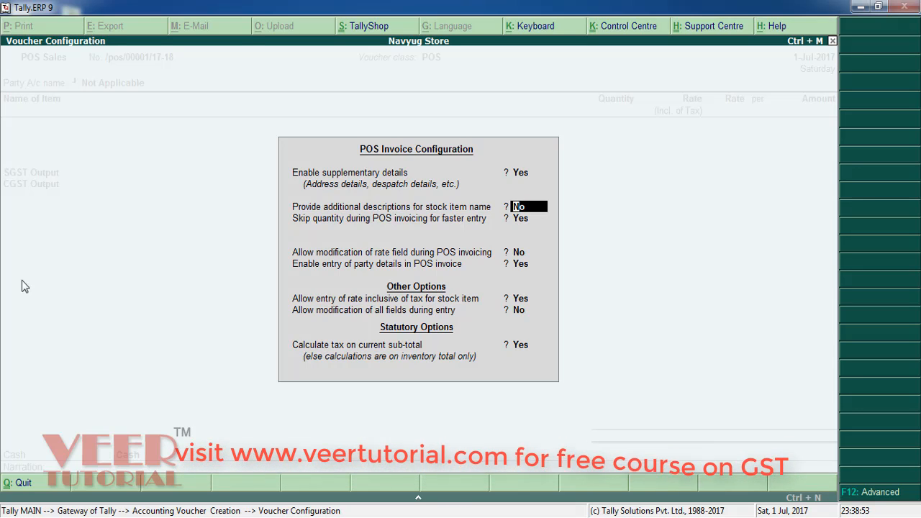
key(Return)
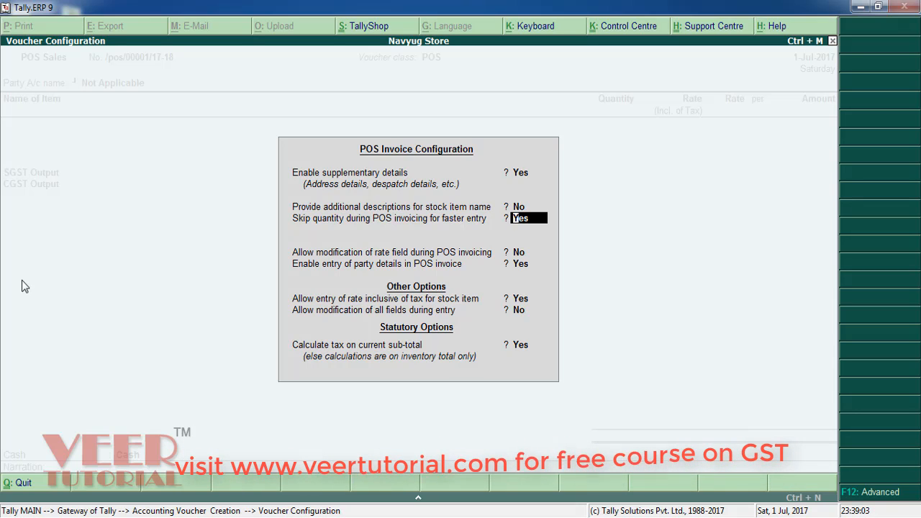
text(n)
key(Return)
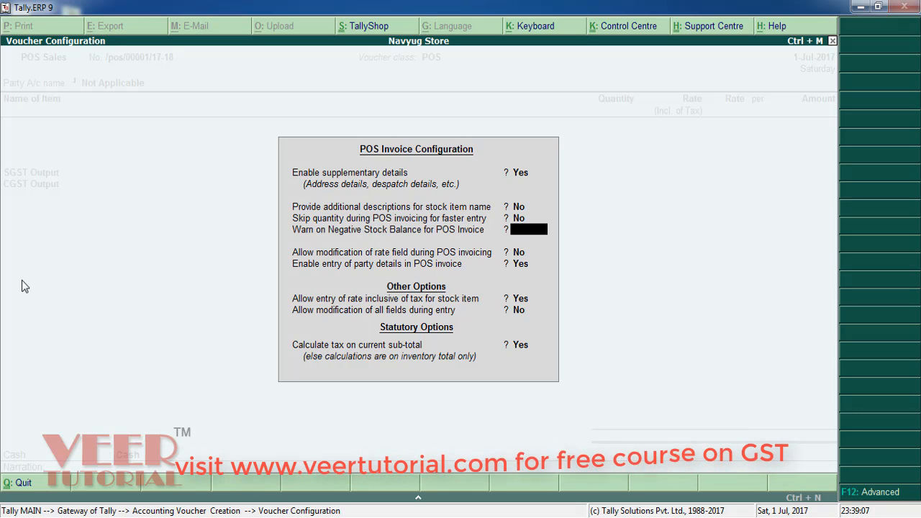
Enable negative stock warnings and rate modification for POS invoicing, keep the remaining configuration options, and accept the configuration.
text(y)
key(Return)
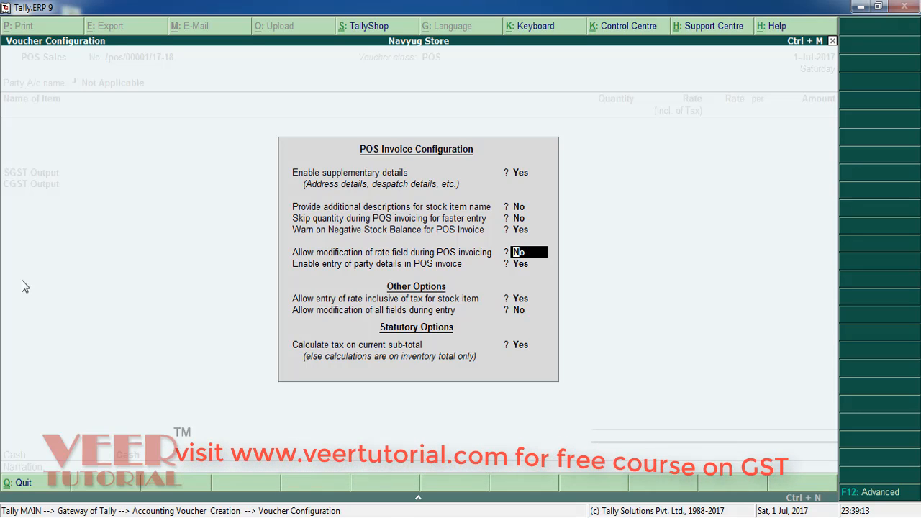
text(y)
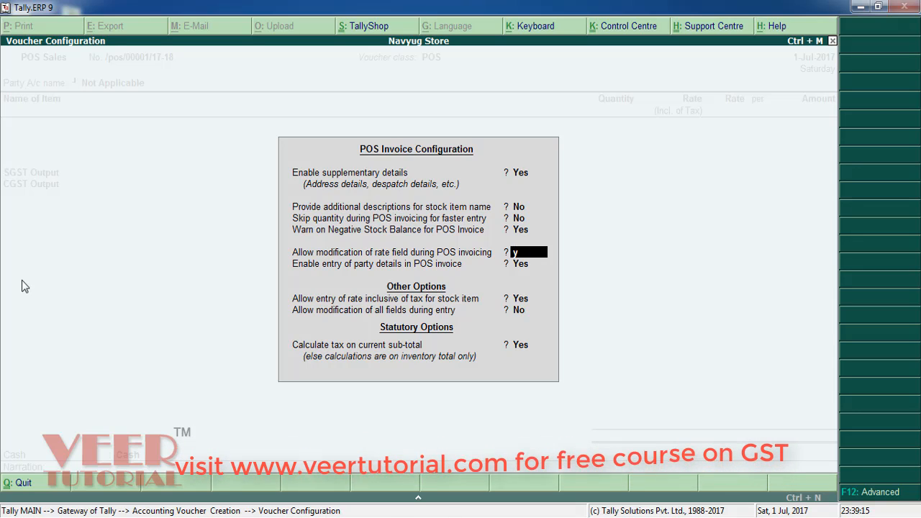
key(Return)
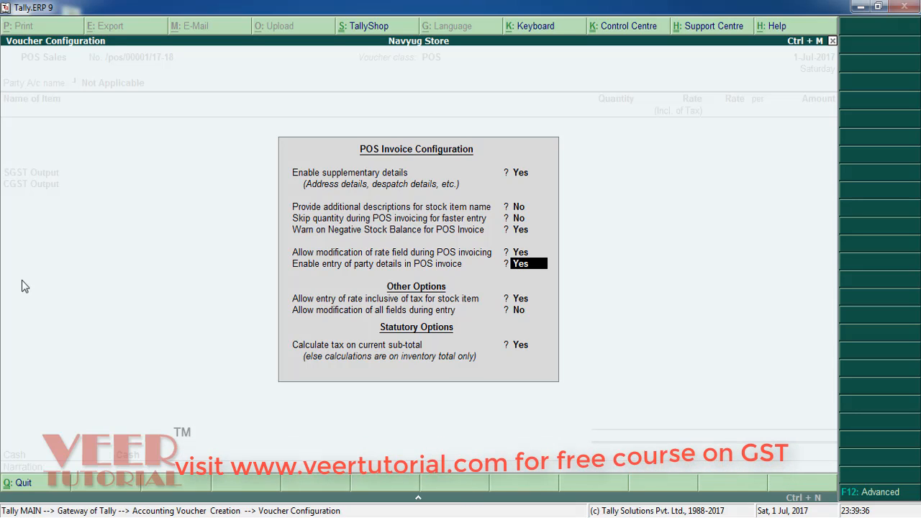
key(Return)
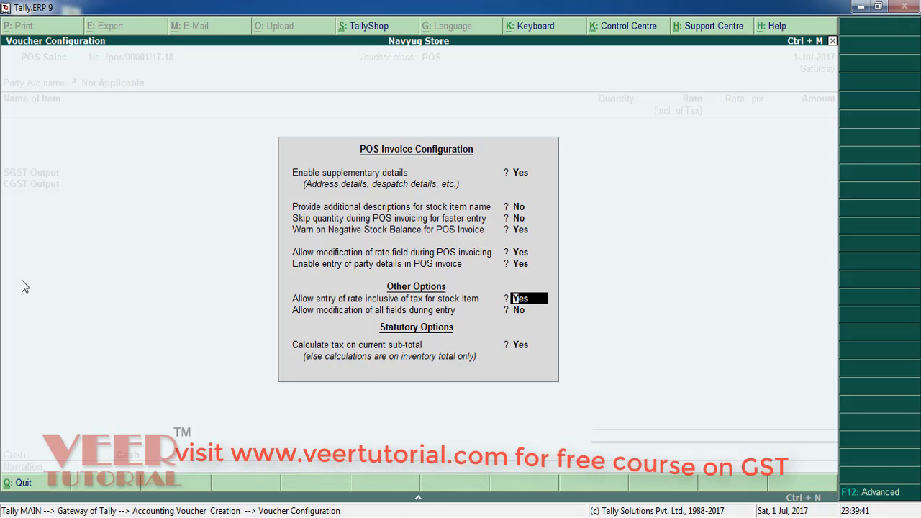
key(Return)
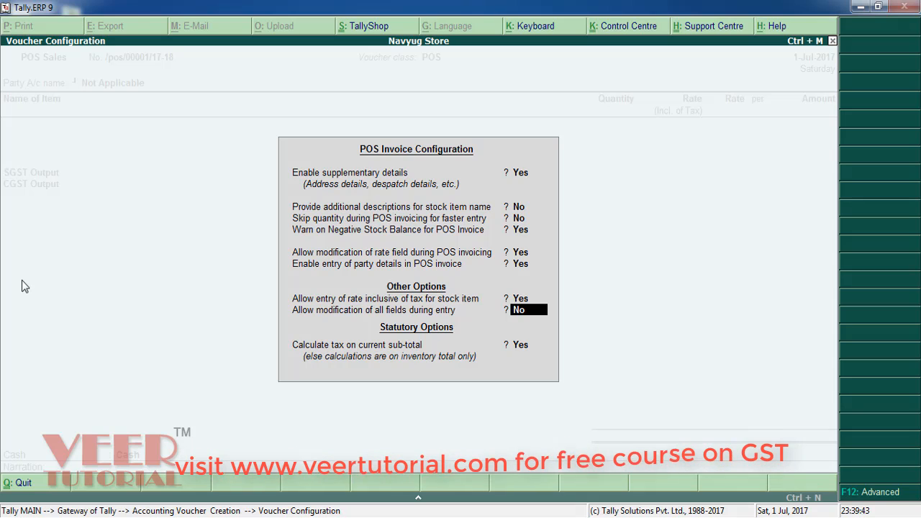
key(Return)
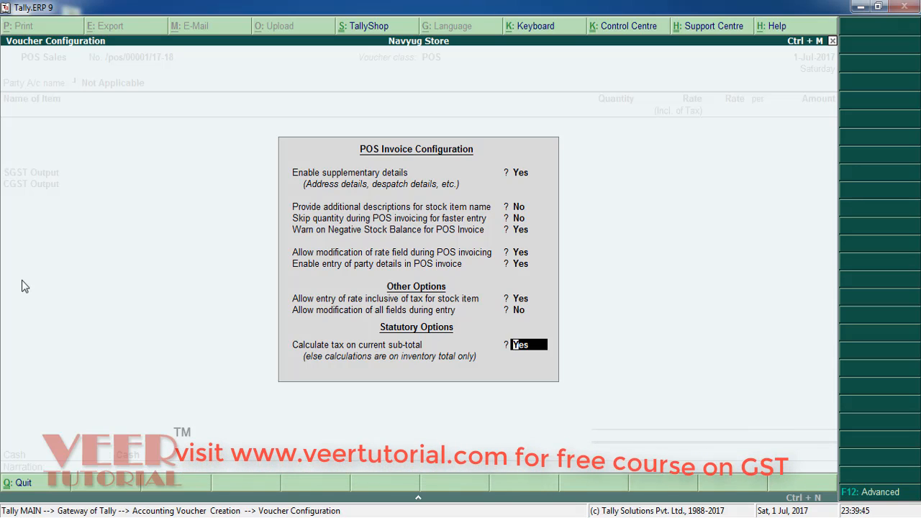
key(Return)
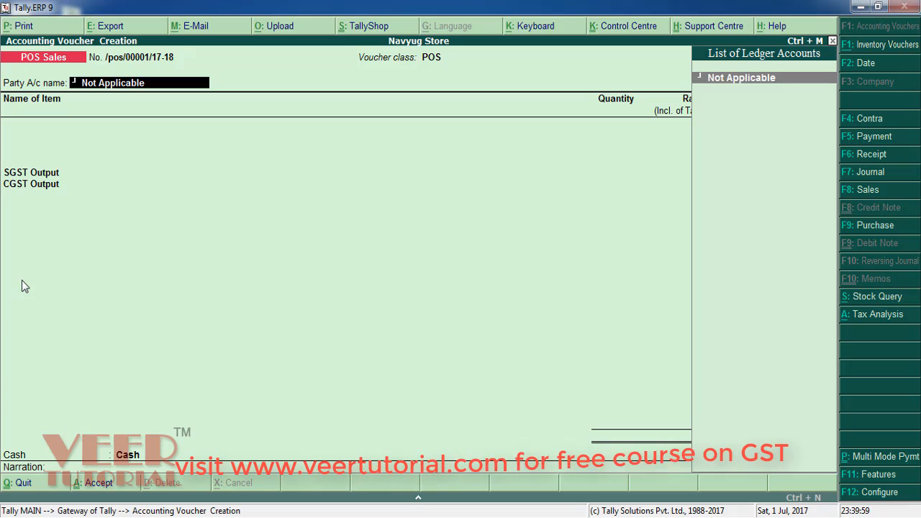
Create a party ledger with the customer's name under Sundry Debtors, keeping bill-by-bill balances and leaving the address blank.
key(alt+c)
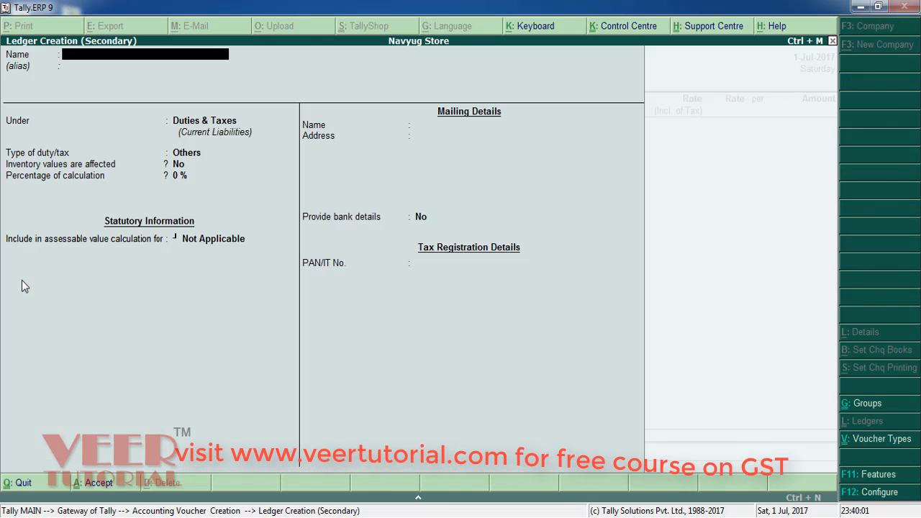
text(M)
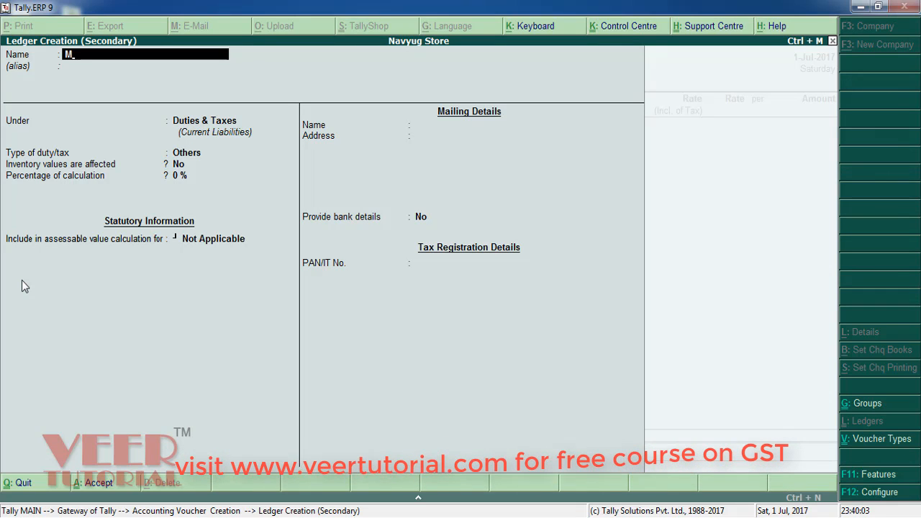
text(ahavir)
key(Return)
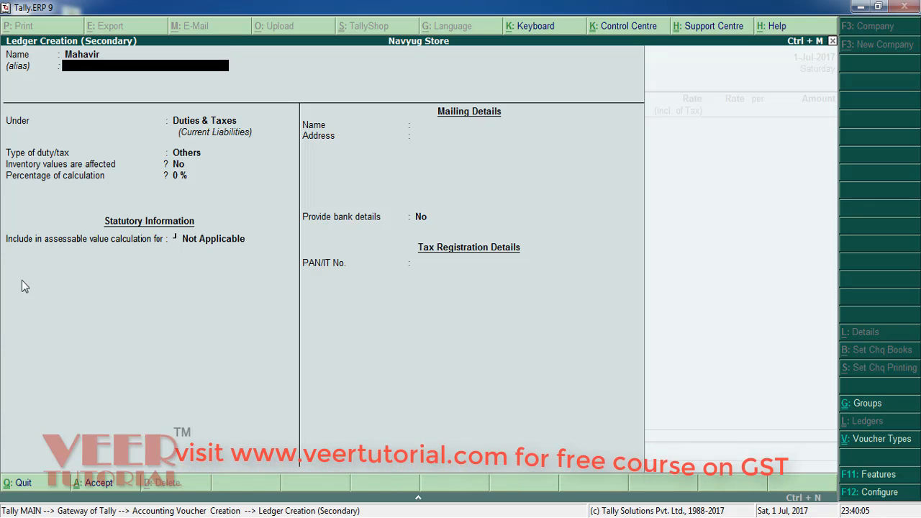
key(Return)
text(Deb)
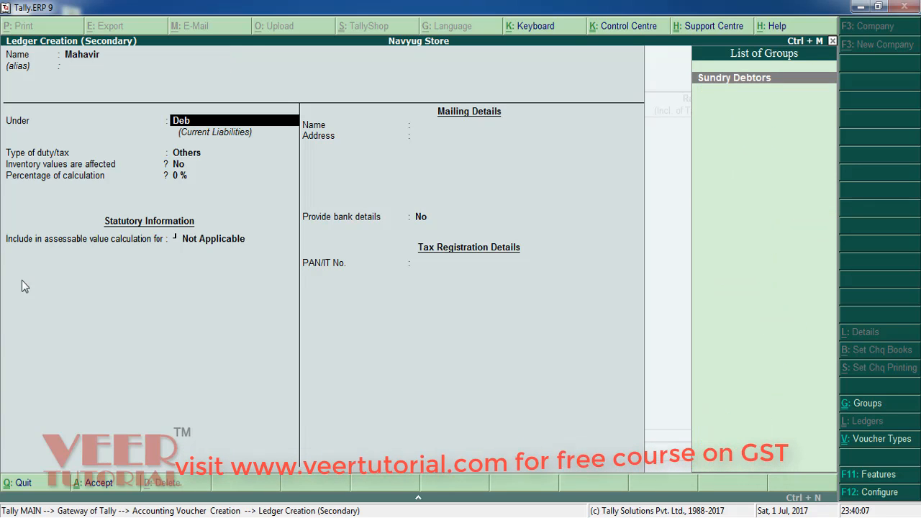
key(Return)
key(Return)
key(Return)
key(Return)
key(Return)
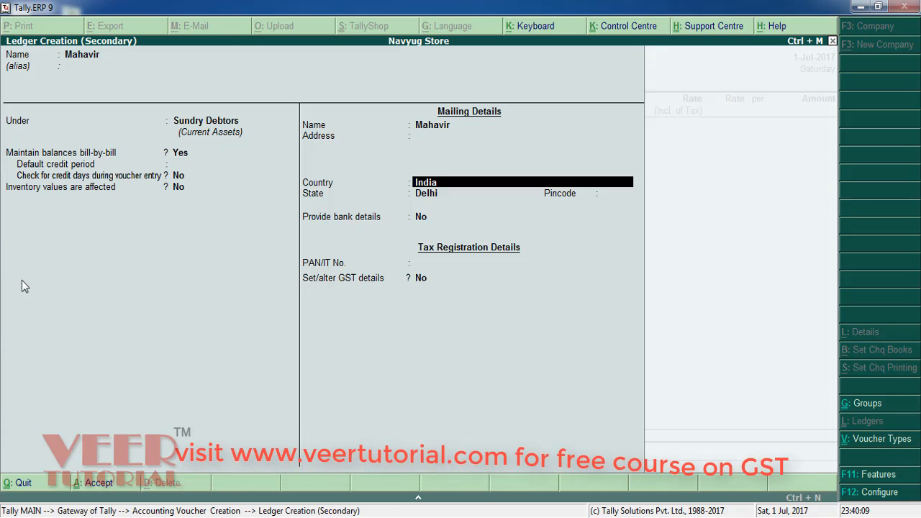
Keep India and Delhi in the ledger's mailing details, set Set/alter GST details to Yes, and save the ledger.
key(Return)
key(Return)
key(Return)
key(Return)
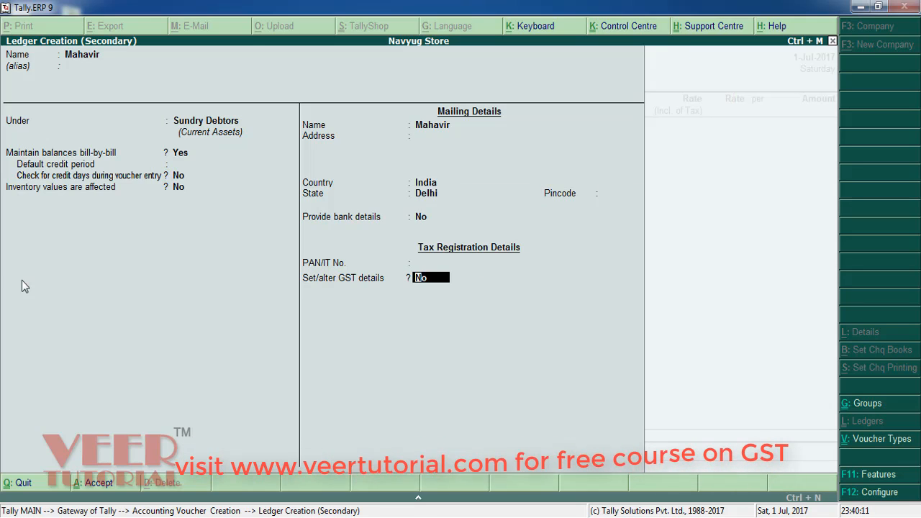
text(yes)
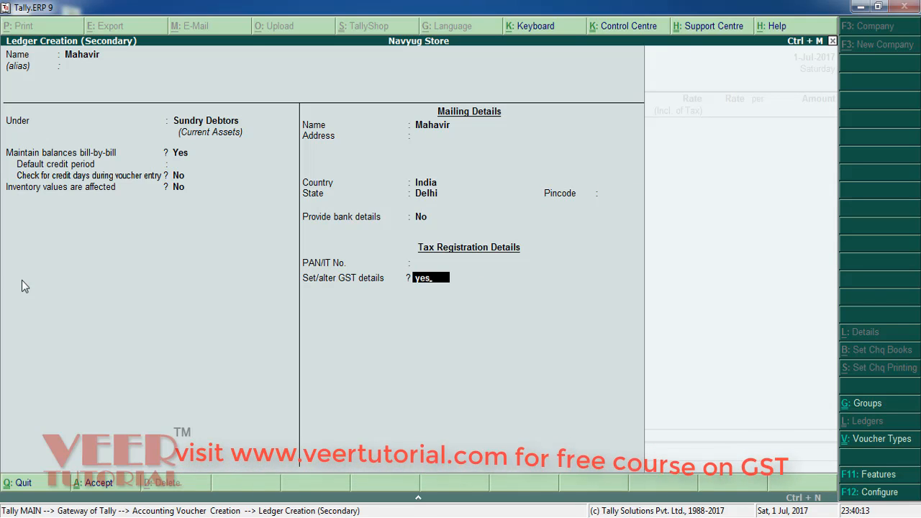
key(Return)
key(Up)
key(Return)
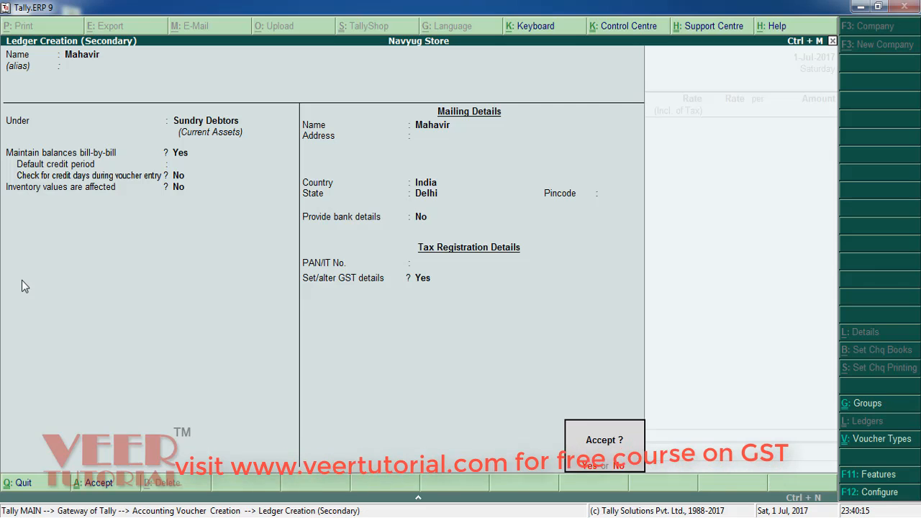
key(Return)
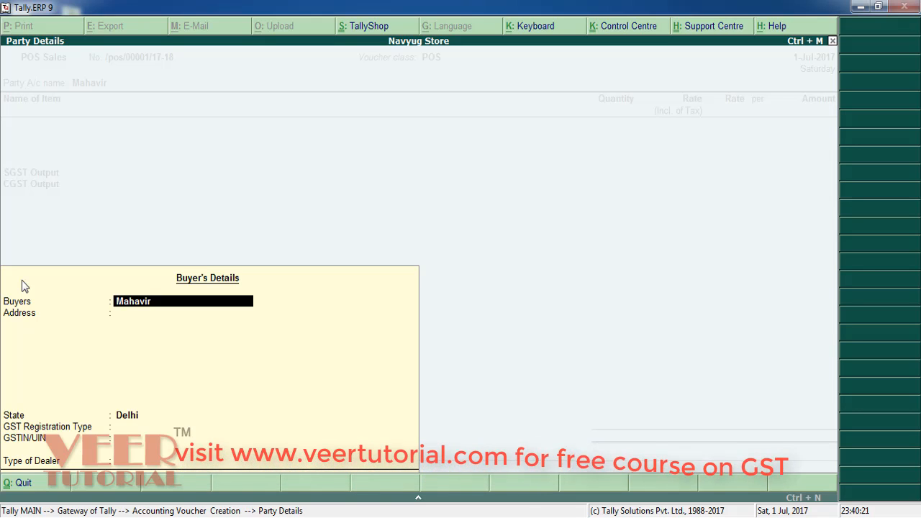
Set the buyer's GST registration type to Consumer, keep Delhi as the state, and accept the buyer's details.
key(Return)
key(Return)
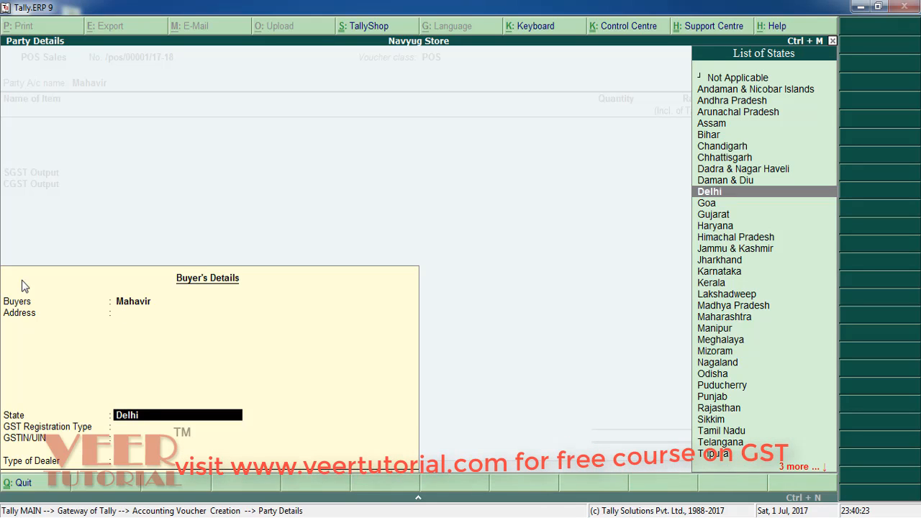
key(Return)
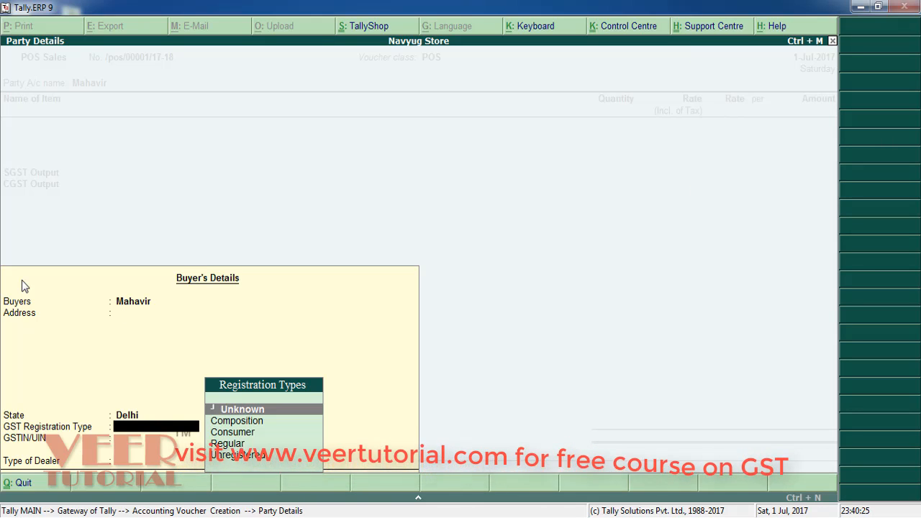
key(Down)
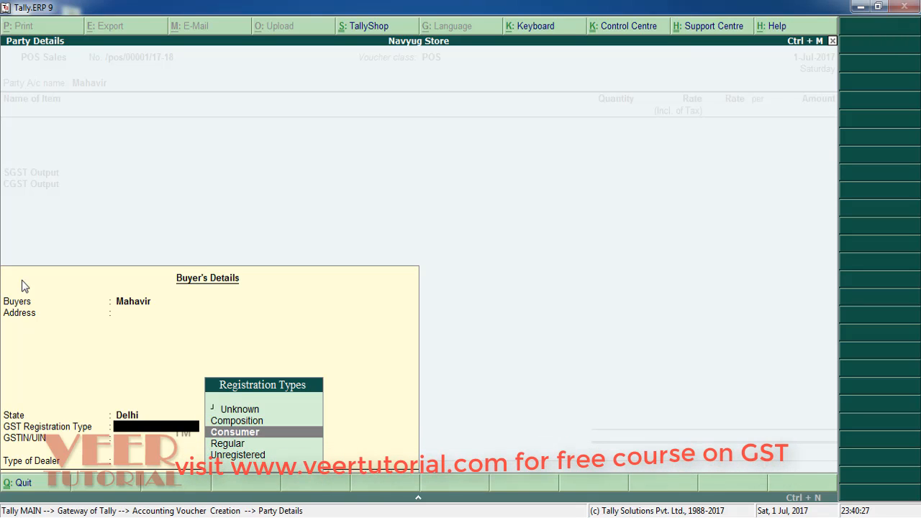
key(Return)
key(Return)
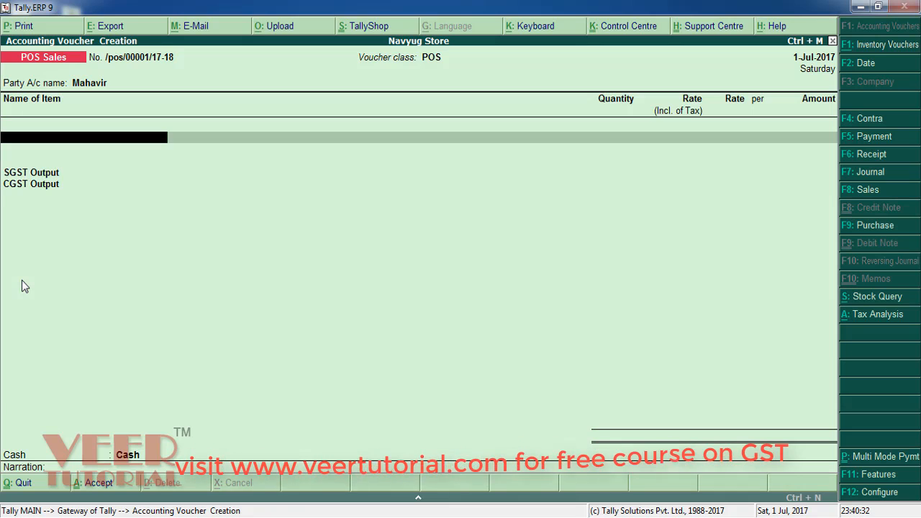
key(BackSpace)
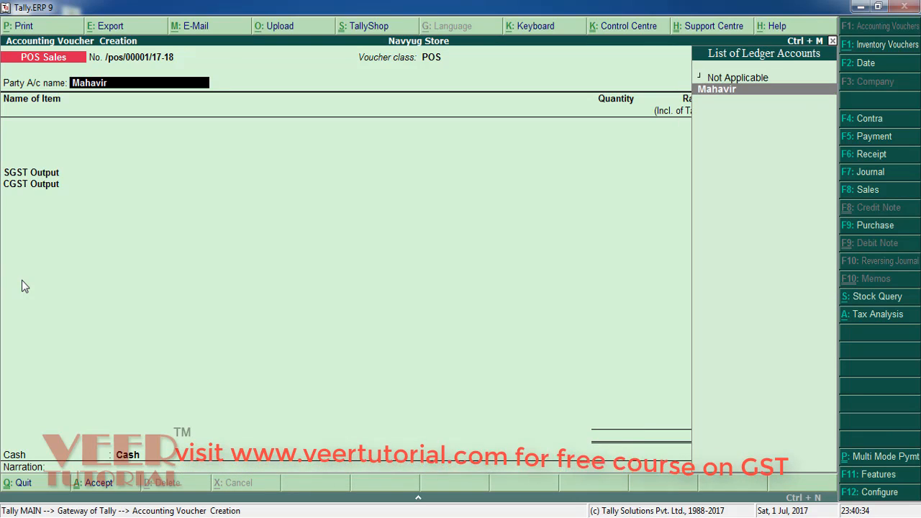
key(Return)
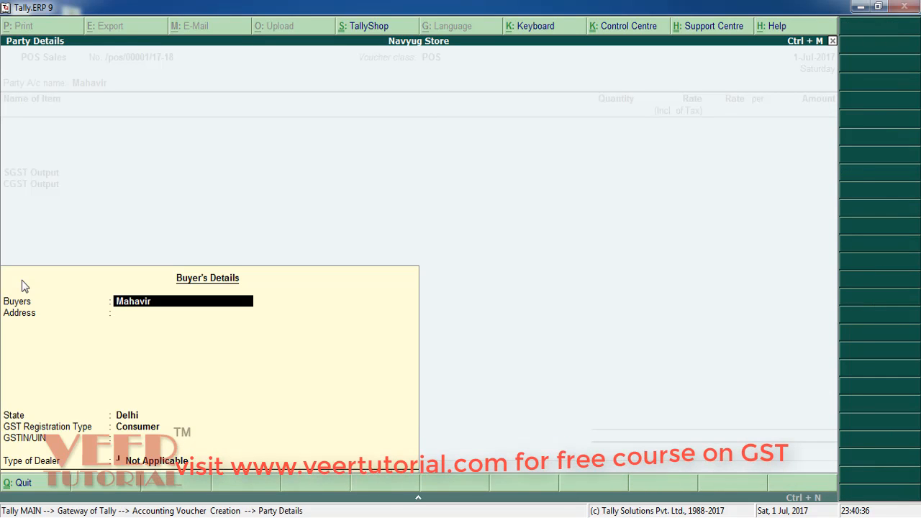
key(ctrl+a)
Add 1 pc of Parle G to the invoice at a tax-inclusive rate of 50.
key(Down)
key(Return)
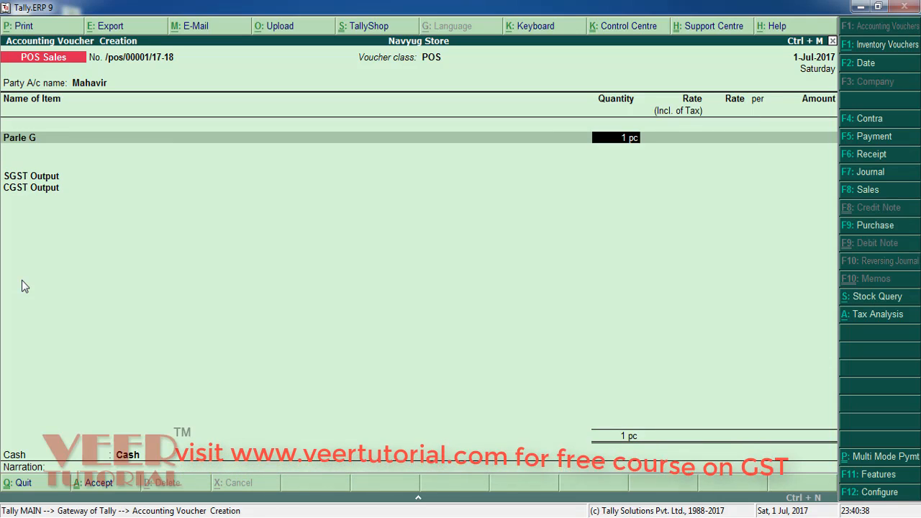
key(Return)
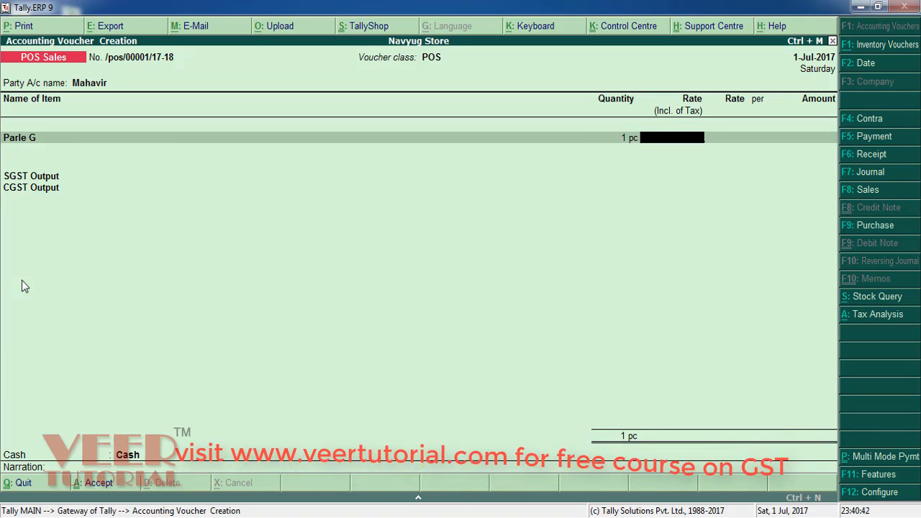
text(50)
key(Return)
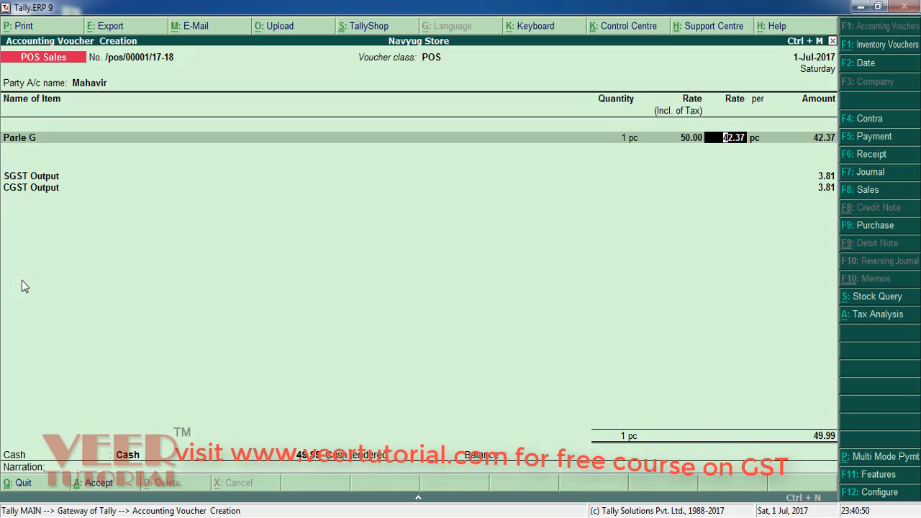
key(Return)
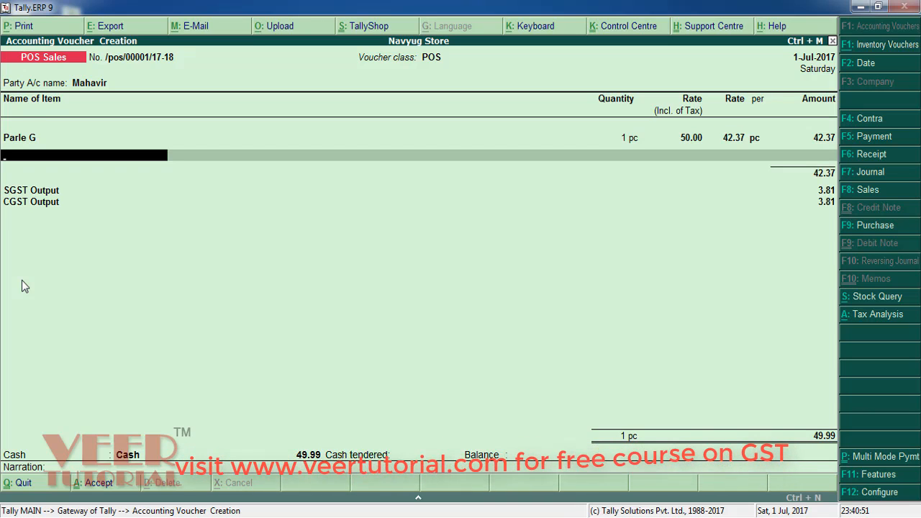
Correct the Parle G rate excluding tax to 42.38 and end the item list.
key(BackSpace)
key(End)
key(BackSpace)
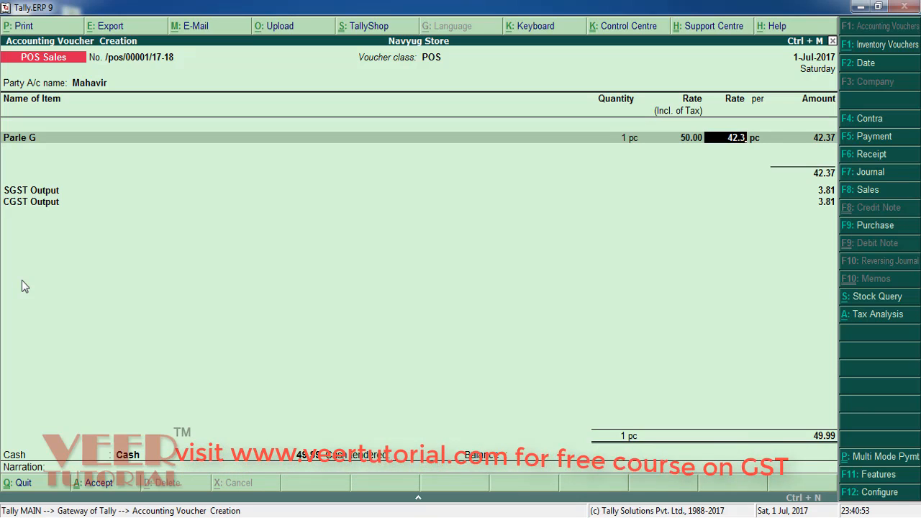
text(8)
key(Return)
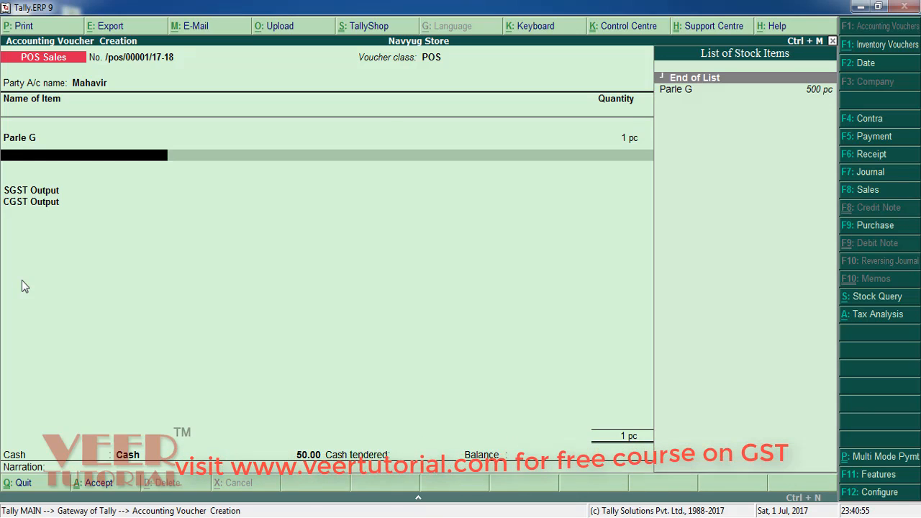
key(Return)
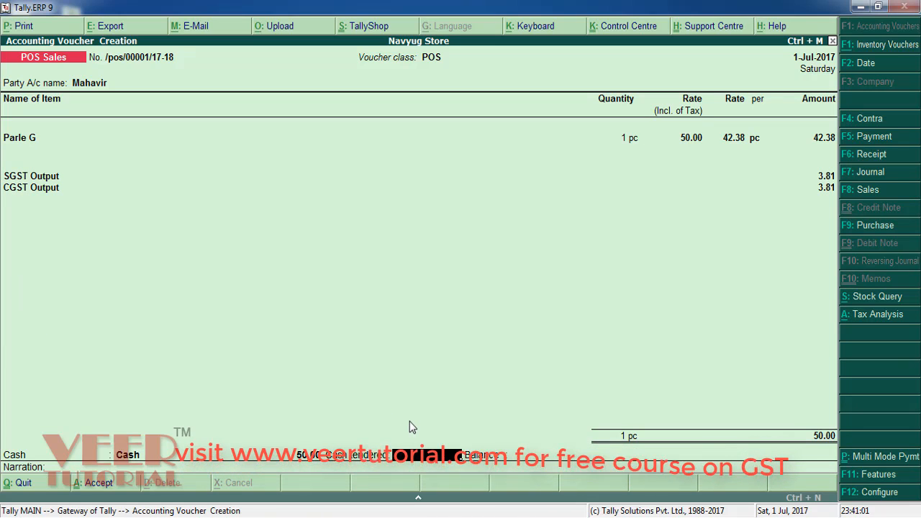
Enter 100 as the cash tendered, leave the narration blank and save the POS invoice.
text(100)
key(Return)
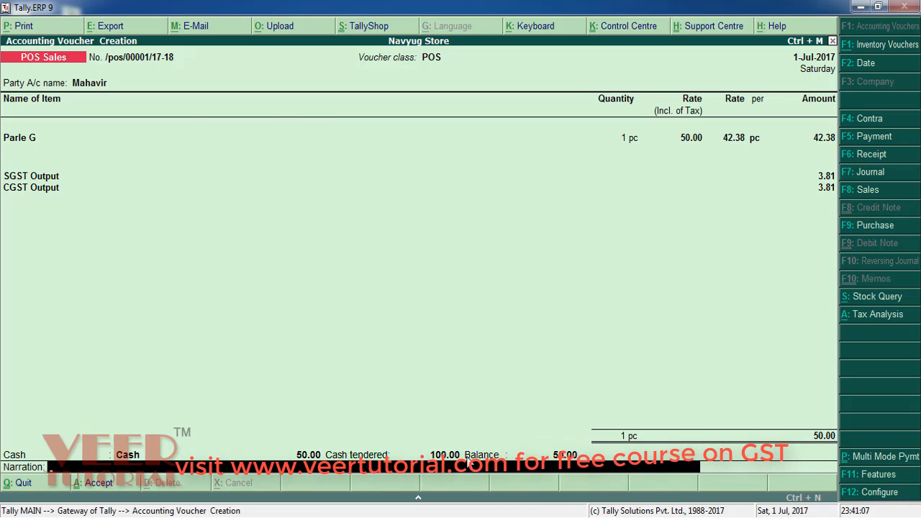
key(Return)
key(Return)
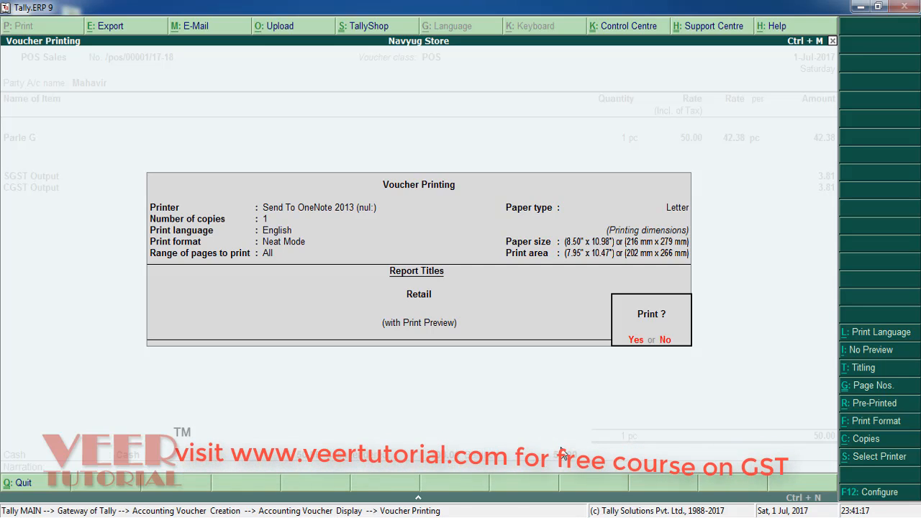
Set the invoice printout to 3 copies with all copy types and open its print preview.
click(865, 441)
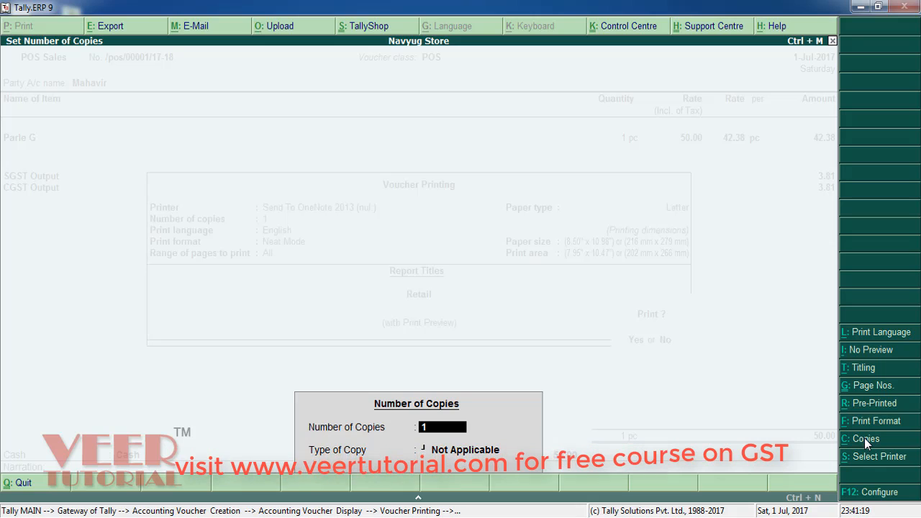
text(3)
key(Return)
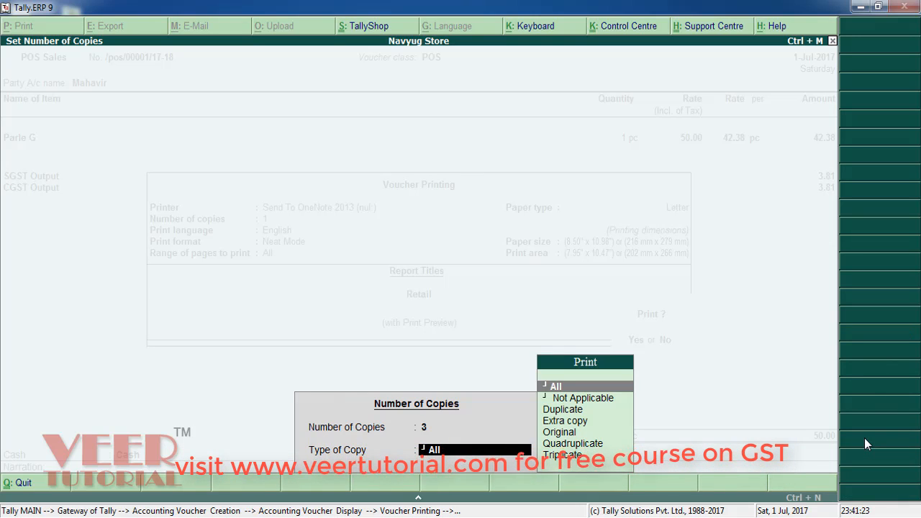
key(Return)
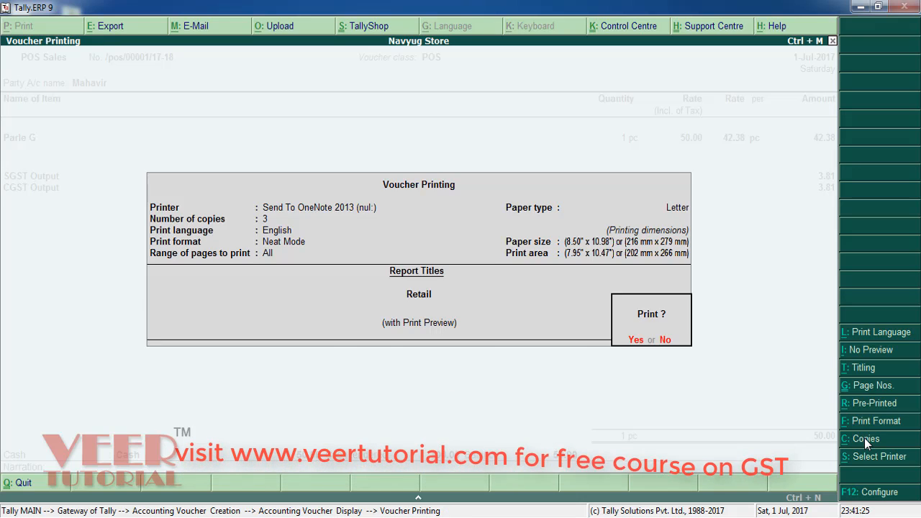
key(Return)
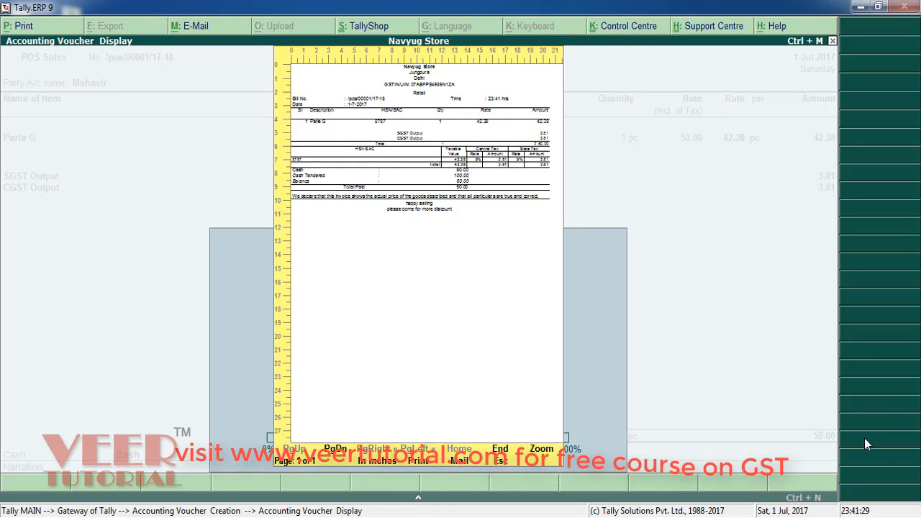
Zoom in on the POS invoice's print preview to read it, and close the preview.
key(alt+z)
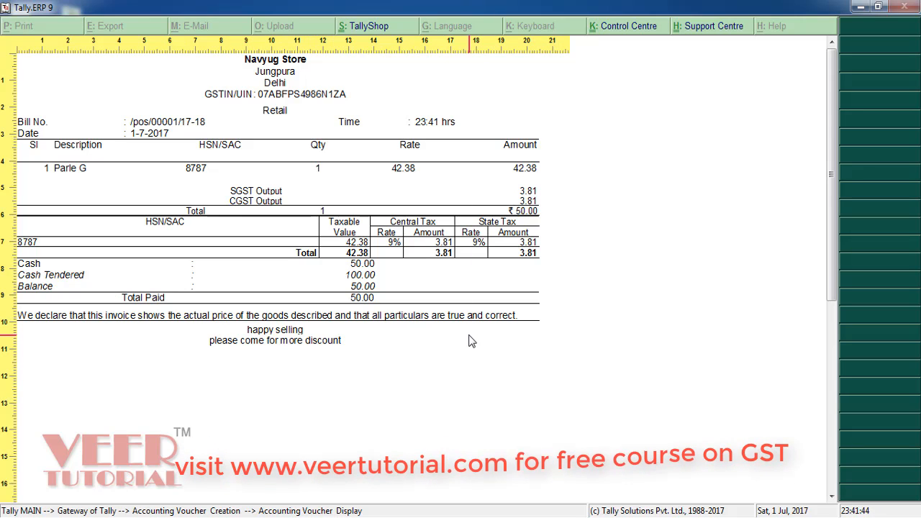
key(Escape)
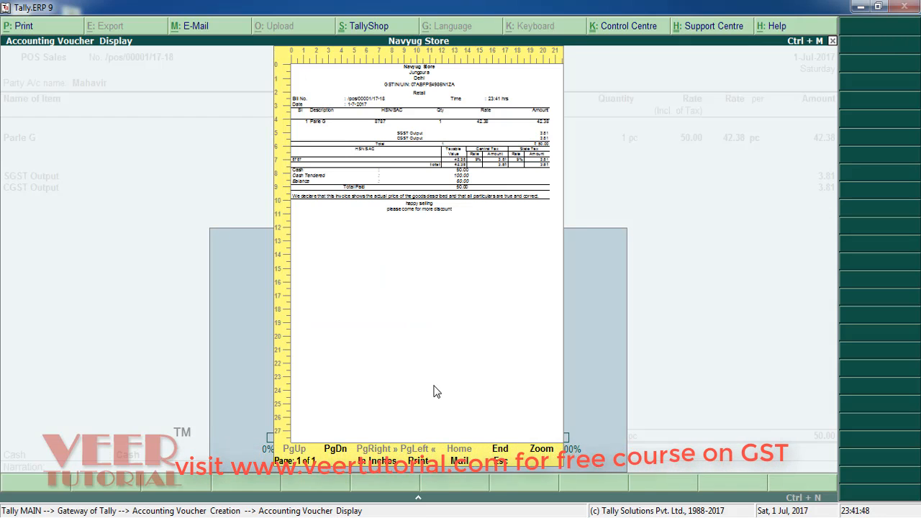
key(Escape)
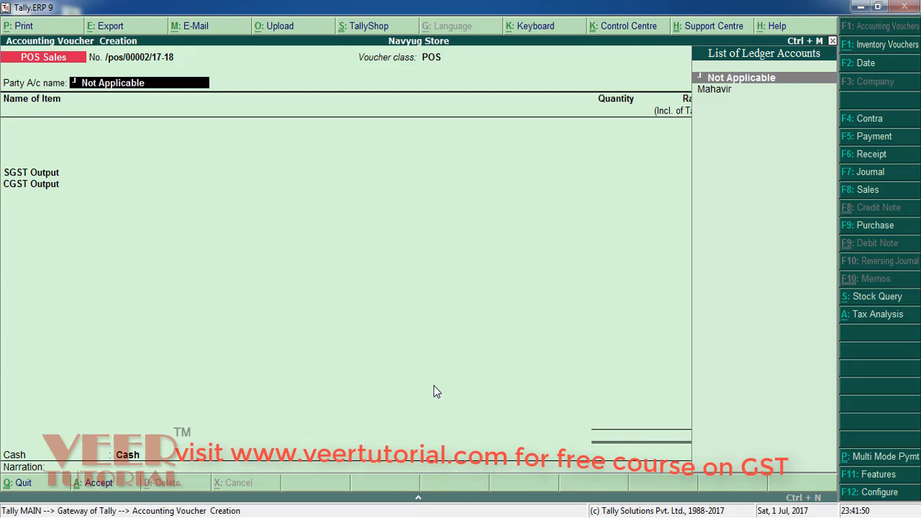
Quit the blank POS Sales voucher and reopen accounting voucher entry.
key(Escape)
key(Escape)
key(Return)
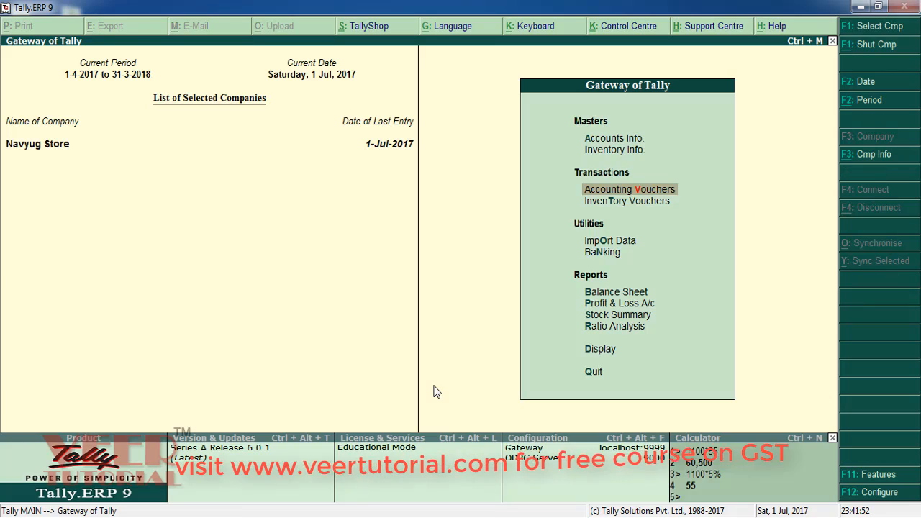
key(Return)
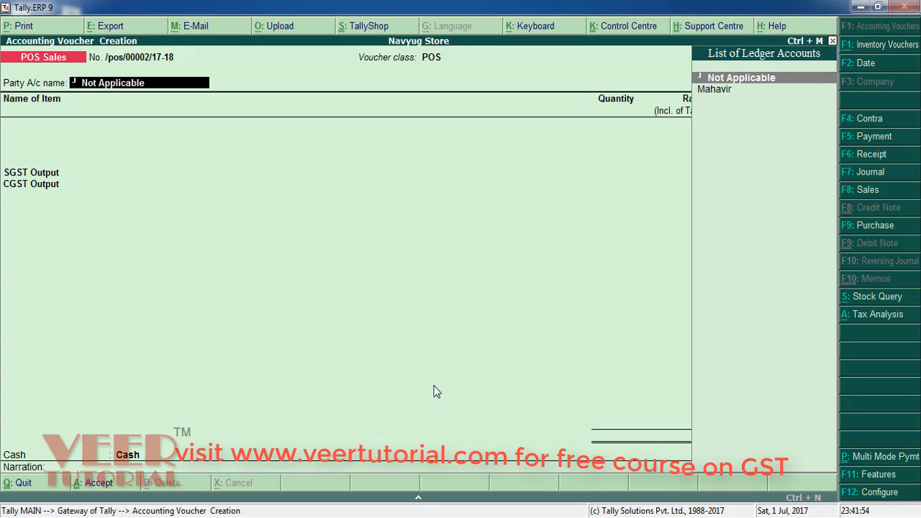
Keep the party account as Not Applicable, enter the buyer's name and set the GST registration type to Consumer.
key(Return)
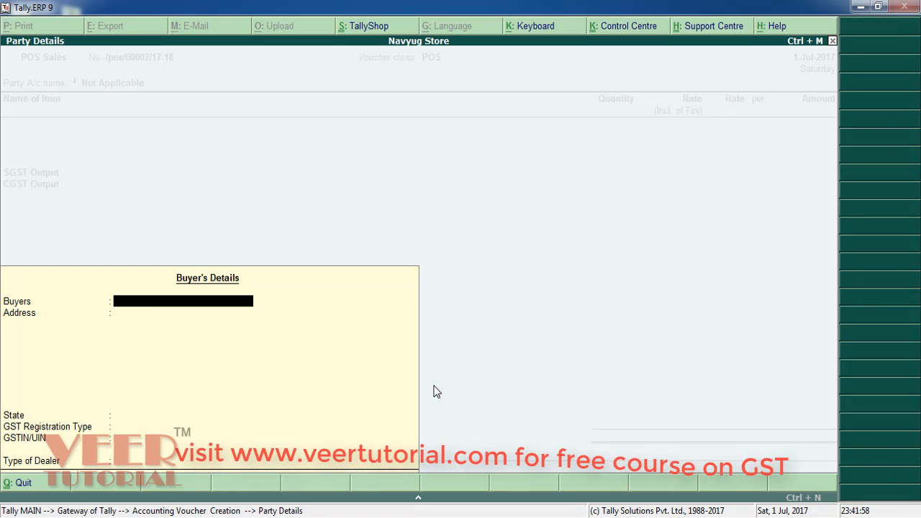
text(Bobby)
key(Return)
key(Return)
key(Return)
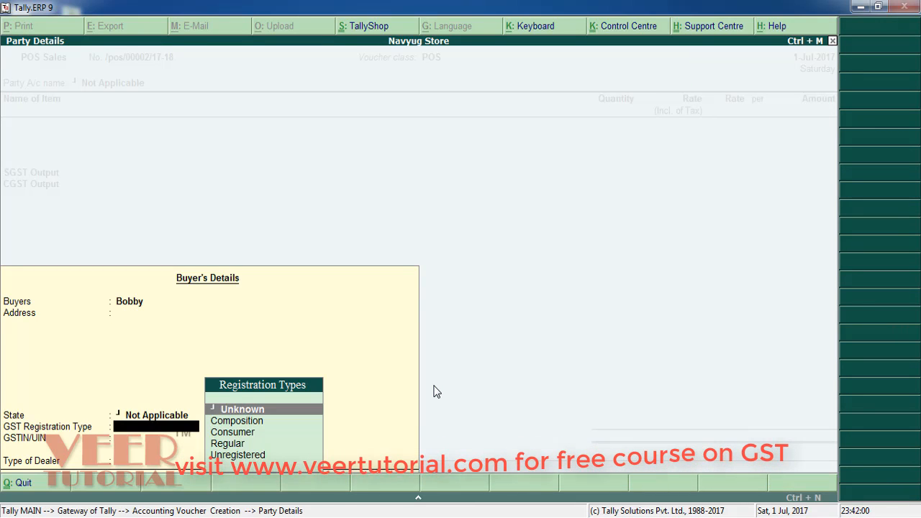
key(Down)
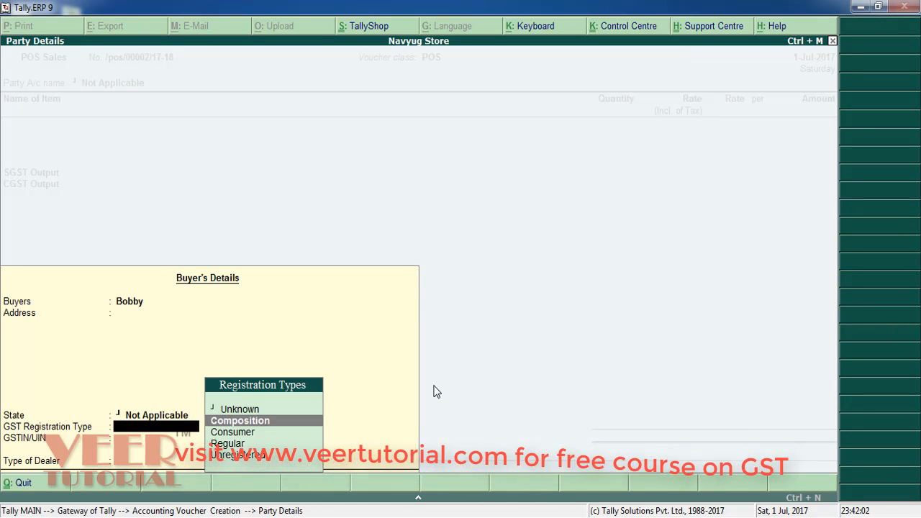
key(Down)
key(Return)
key(Return)
key(Return)
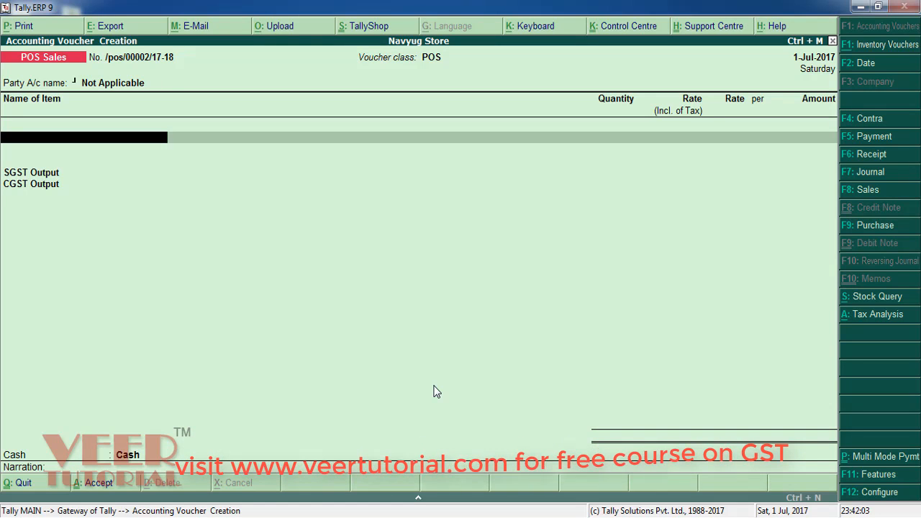
Reopen the buyer's details and set the type of dealer to Unregistered.
key(BackSpace)
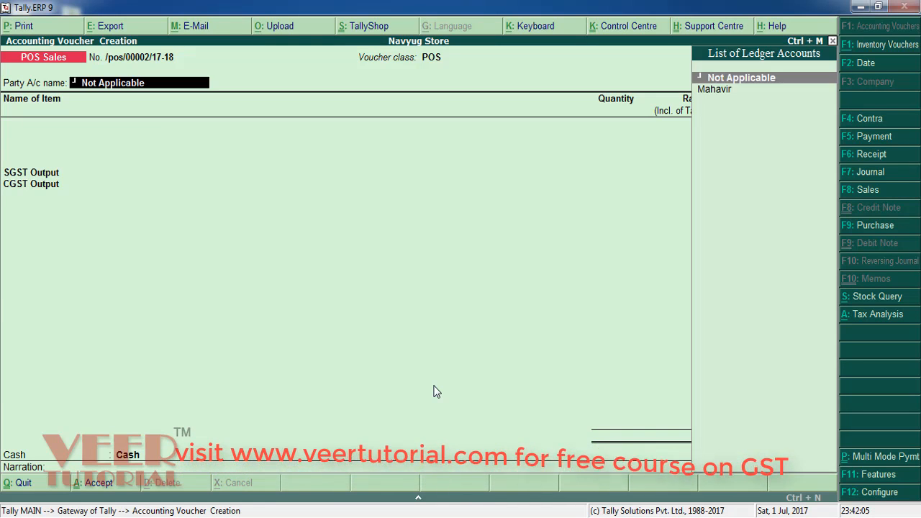
key(Return)
key(Return)
key(Return)
key(Return)
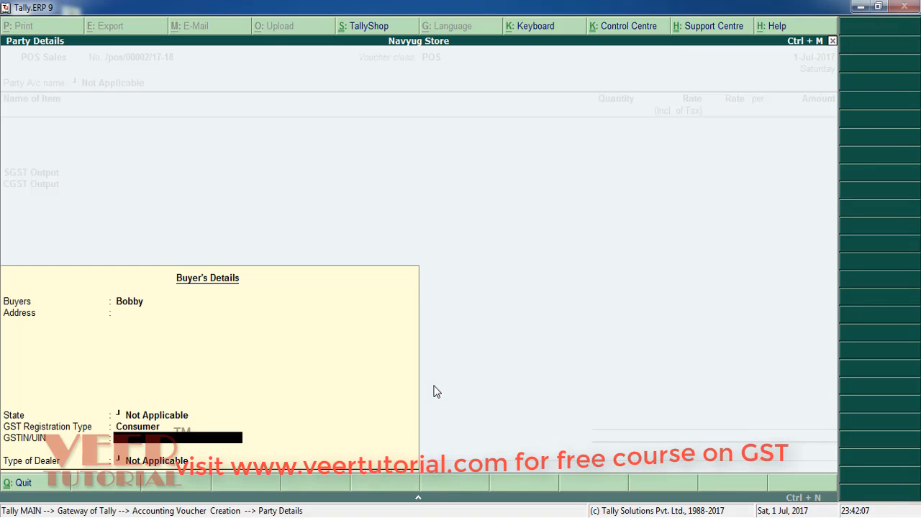
key(Return)
key(Down)
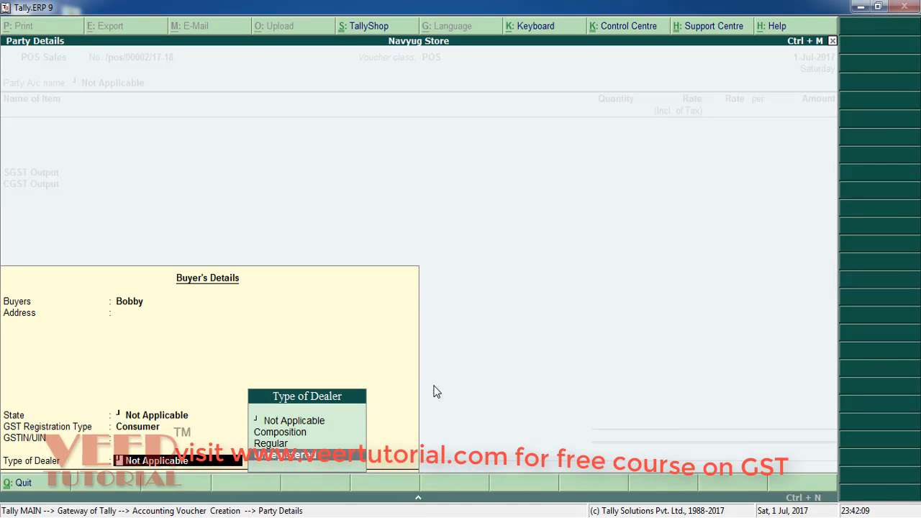
key(Return)
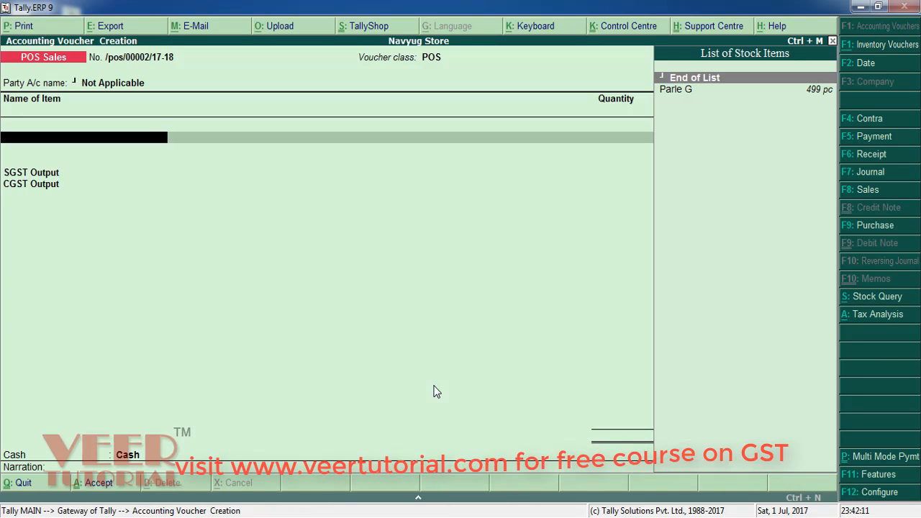
Add 5 pc of Parle G to the second POS invoice.
key(Down)
key(Return)
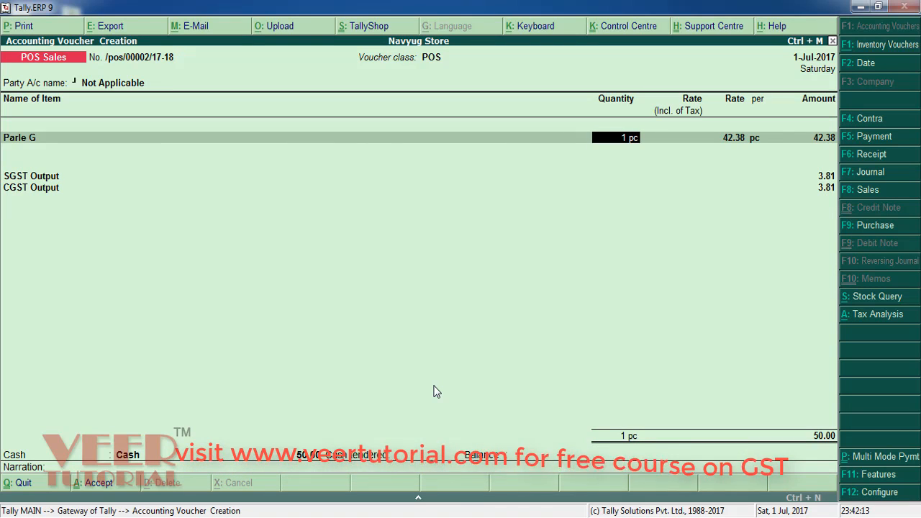
text(5)
key(Return)
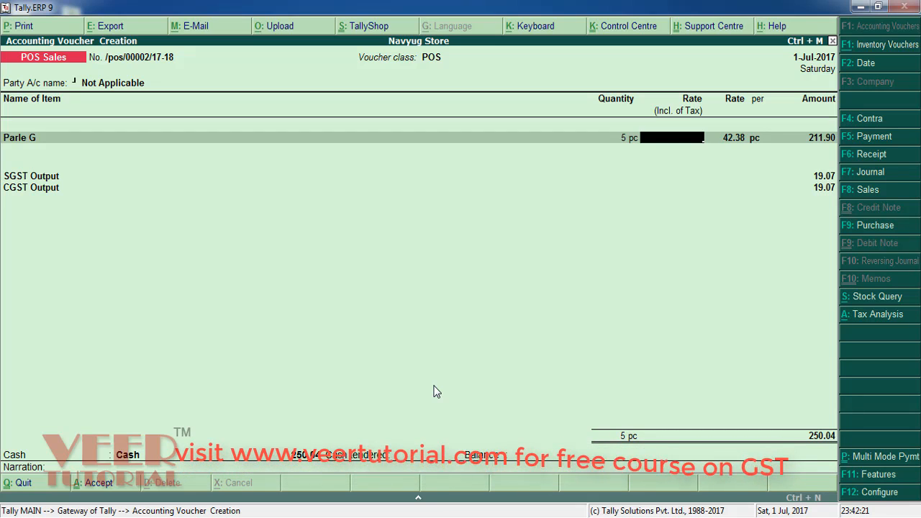
Set the Parle G rate excluding tax to 42.37.
key(BackSpace)
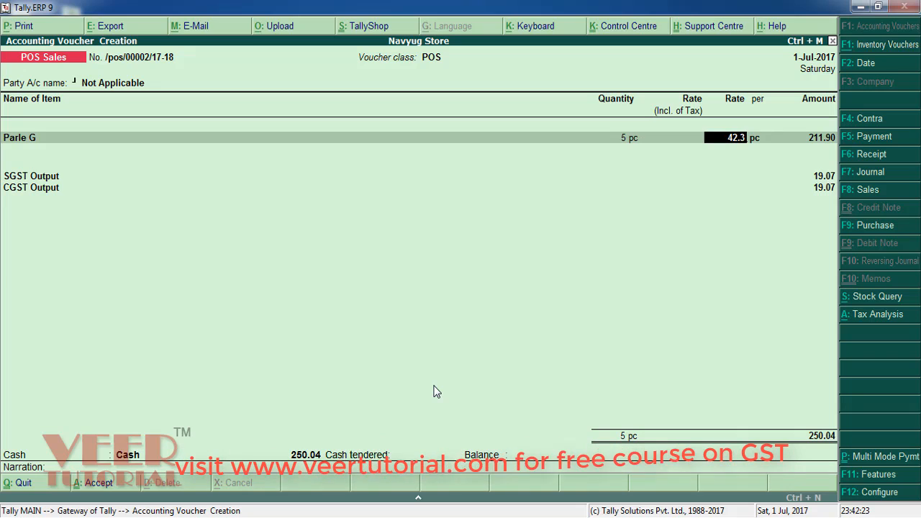
text(7)
key(Return)
key(Return)
key(Return)
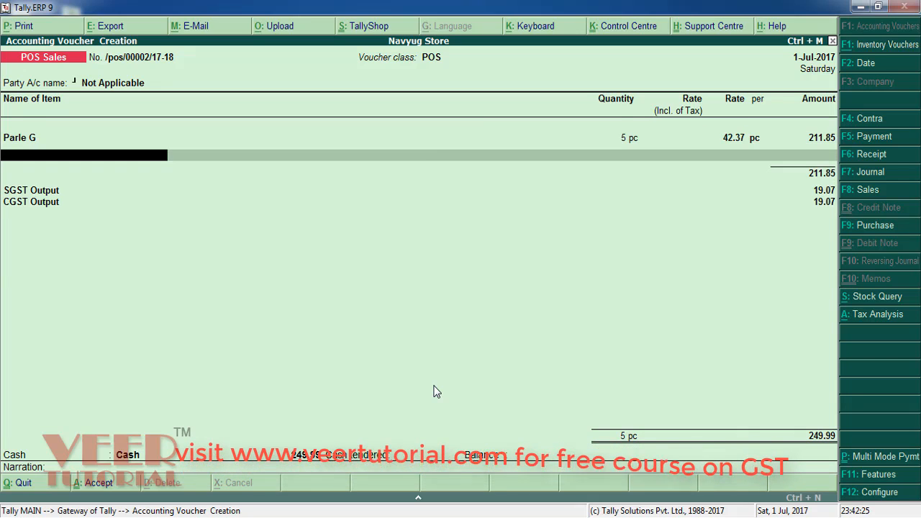
Set the Parle G tax-inclusive rate to 40 and end the item list.
key(BackSpace)
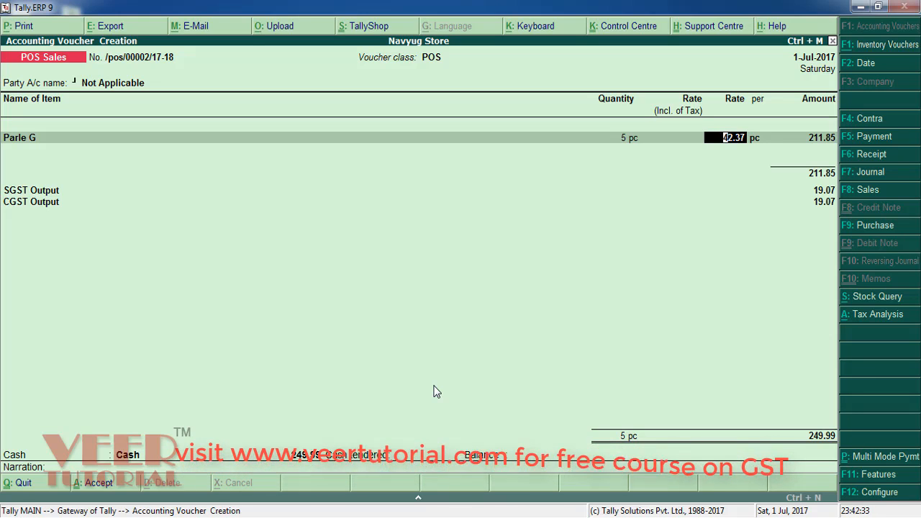
key(shift+Tab)
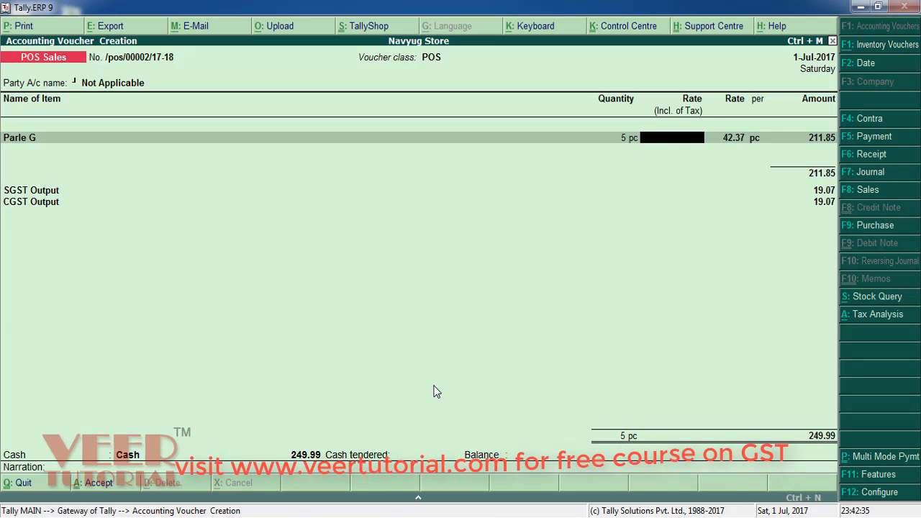
text(40)
key(Return)
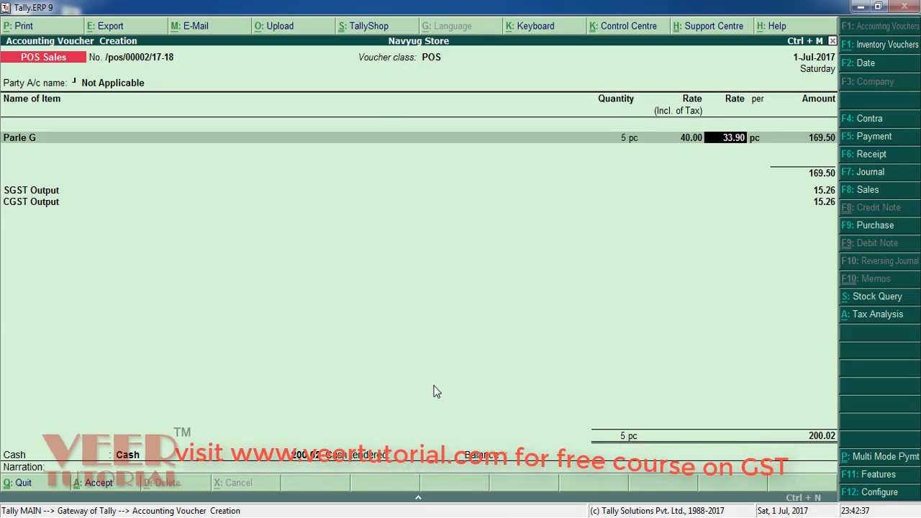
key(Return)
key(Return)
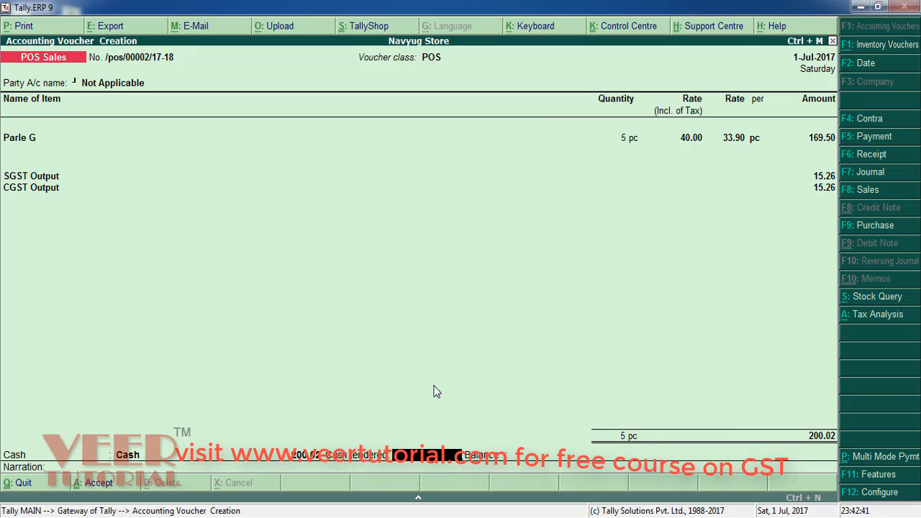
Enter 500 as the cash tendered, leave the narration blank and save the POS invoice.
text(500)
key(Return)
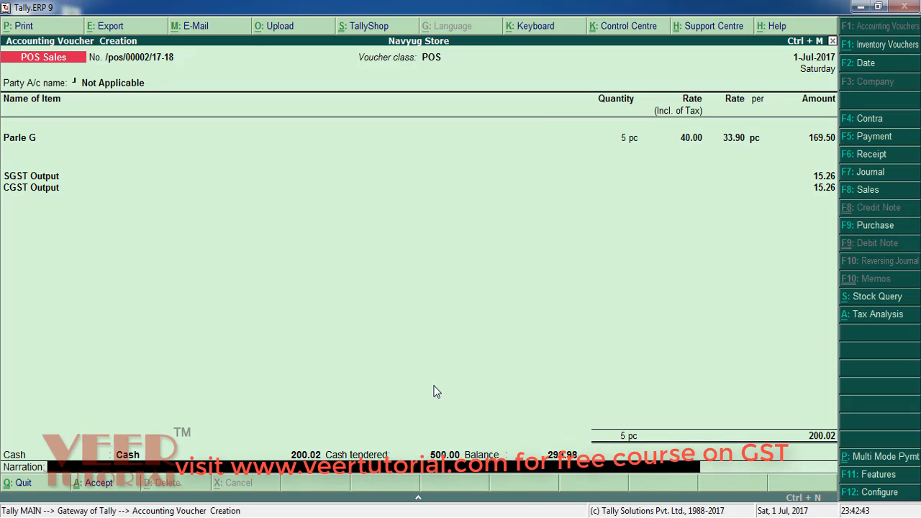
key(Return)
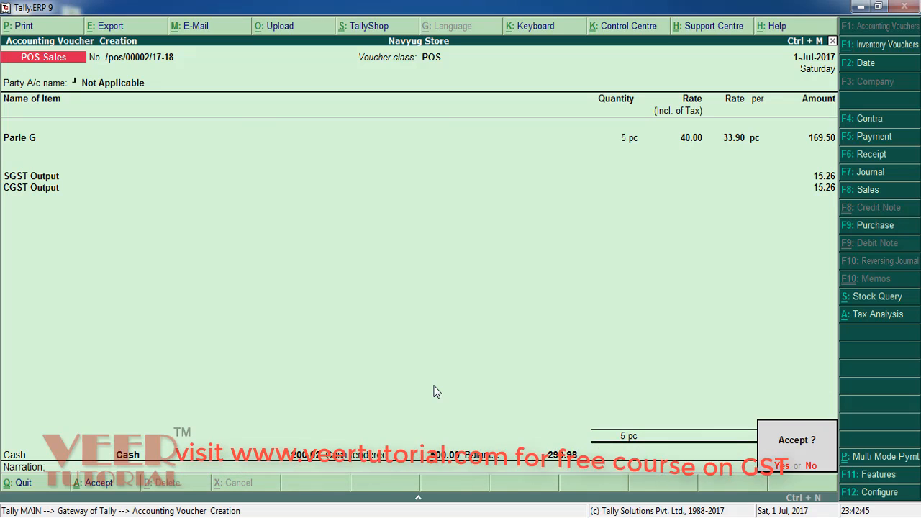
key(Return)
Open the saved invoice's print preview, zoom in to read the bill and close it.
key(Return)
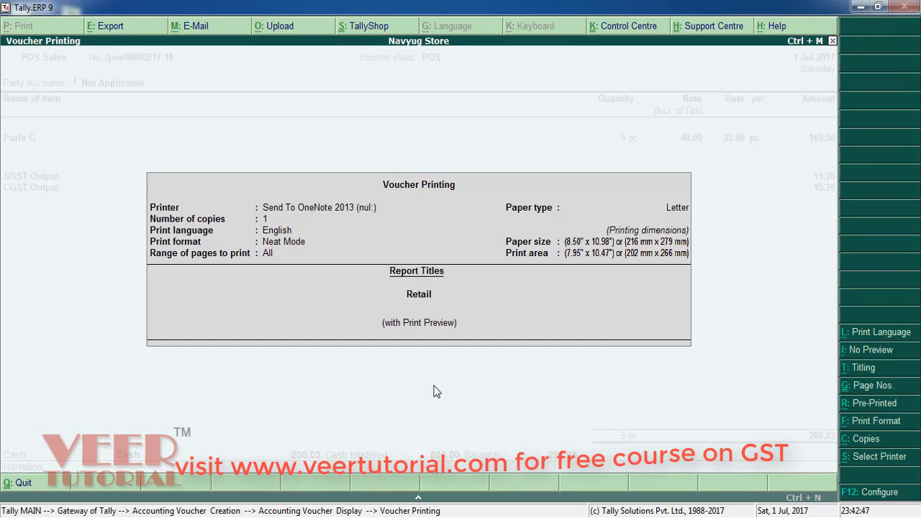
click(483, 176)
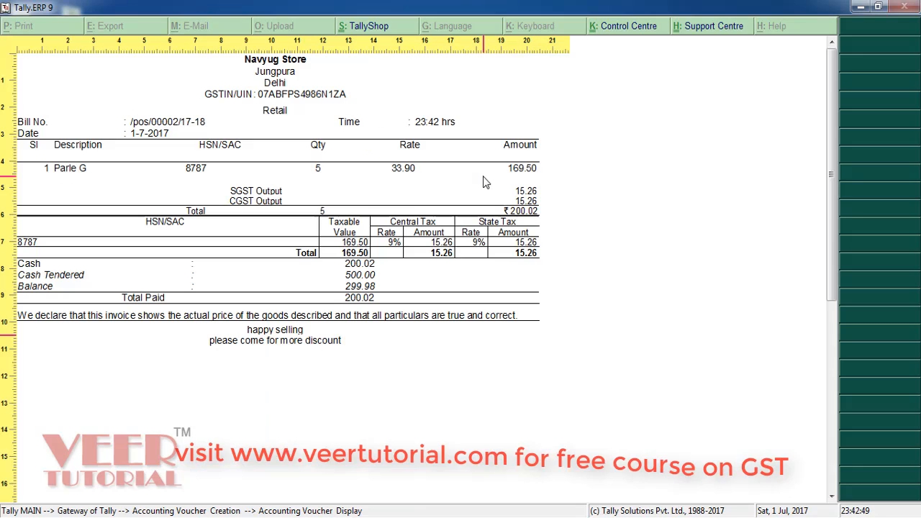
scroll(483, 177, down, 1)
scroll(484, 181, down, 3)
scroll(484, 181, up, 4)
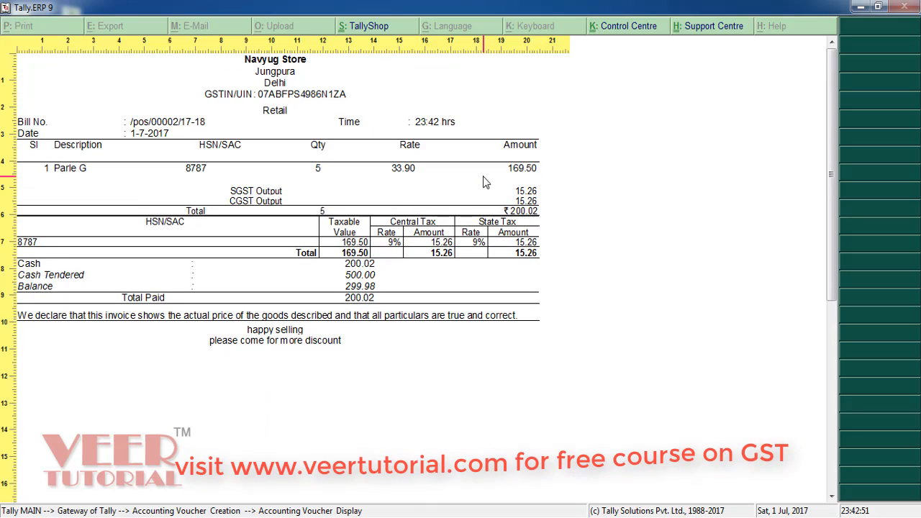
click(483, 181)
key(Escape)
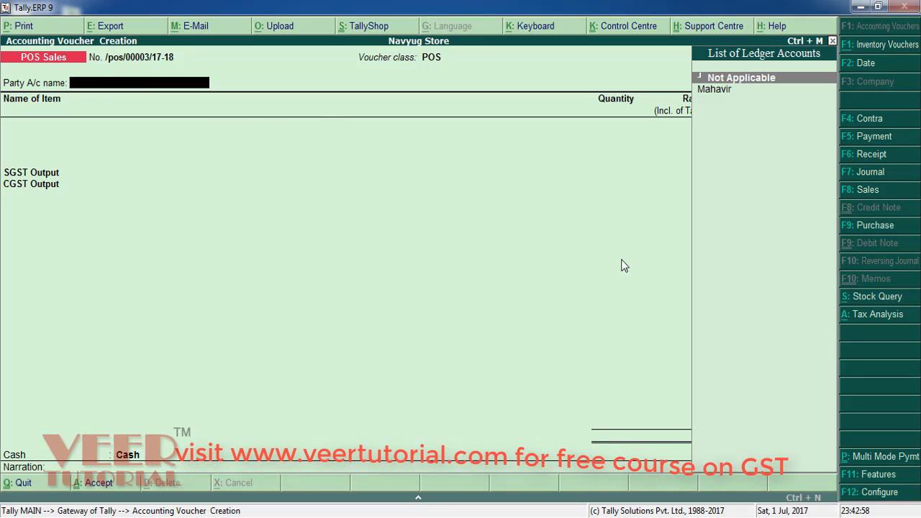
Leave voucher entry and open the GSTR-1 report from the statutory GST reports.
key(Escape)
key(y)
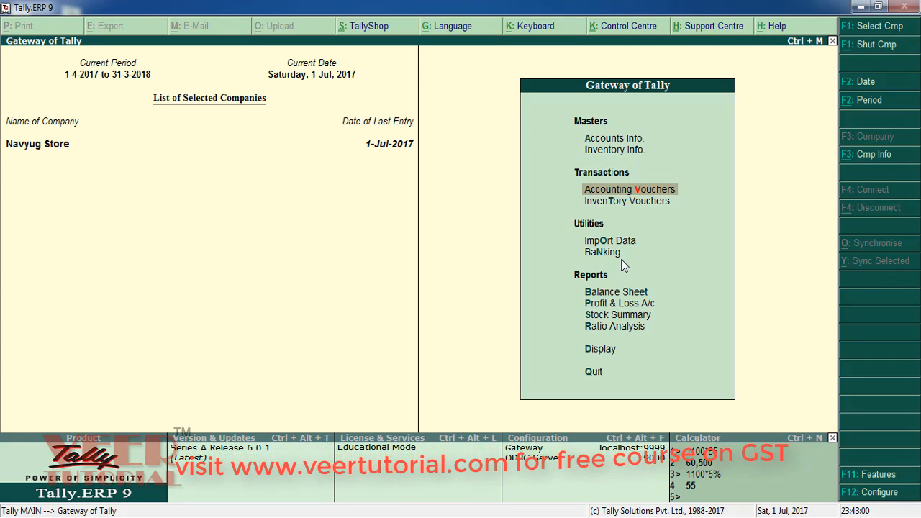
key(d)
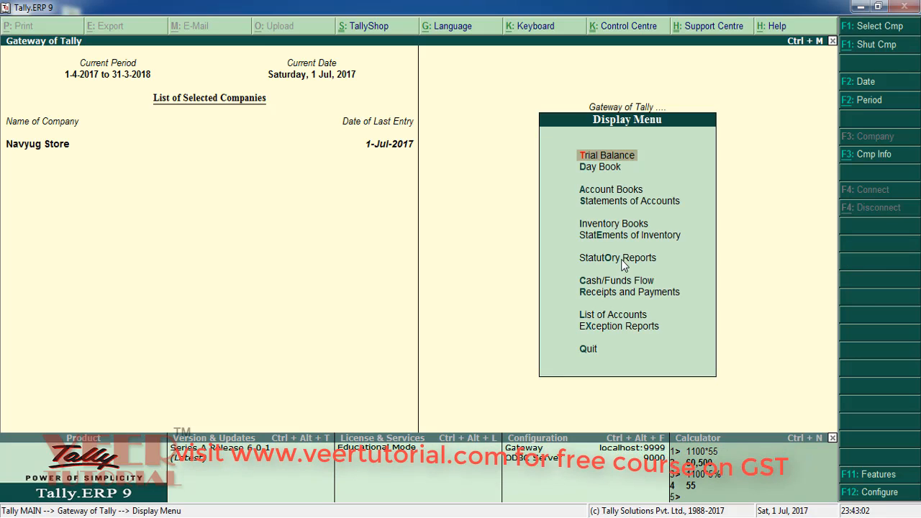
key(Down)
key(Down)
key(Down)
key(Down)
key(Down)
key(Down)
key(Return)
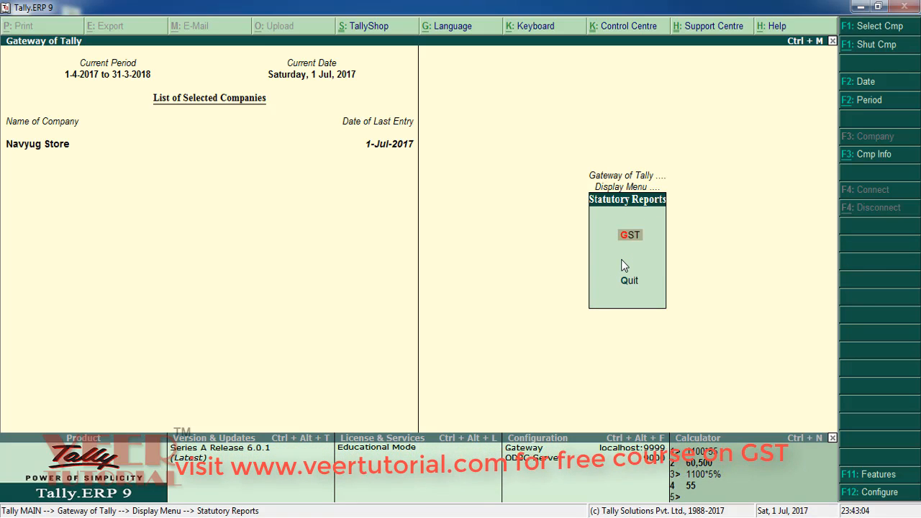
key(Return)
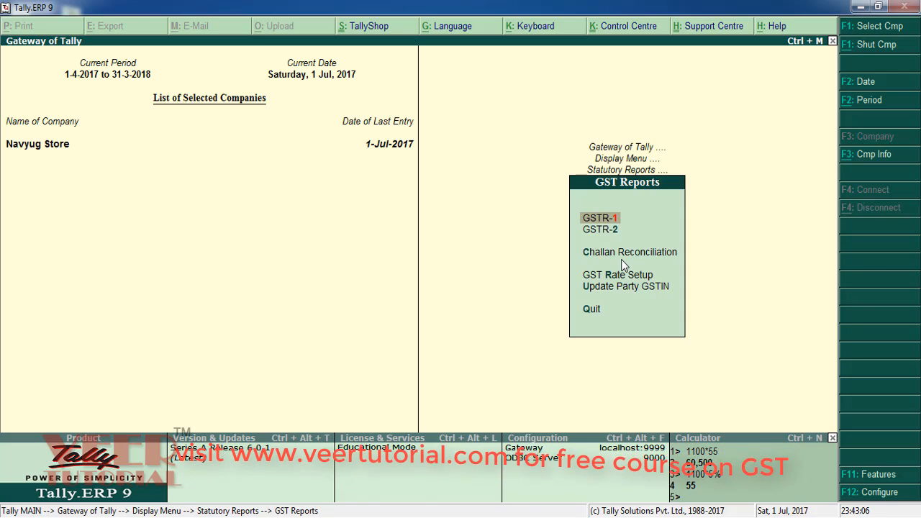
key(Return)
Go down through the GSTR-1 returns summary towards the invoice tables.
key(Down)
key(Down)
key(Down)
key(Down)
key(Down)
key(Down)
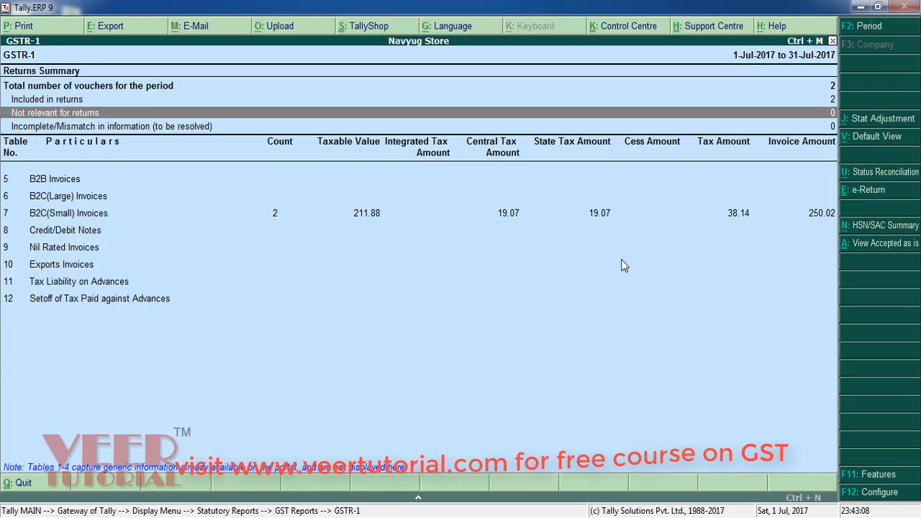